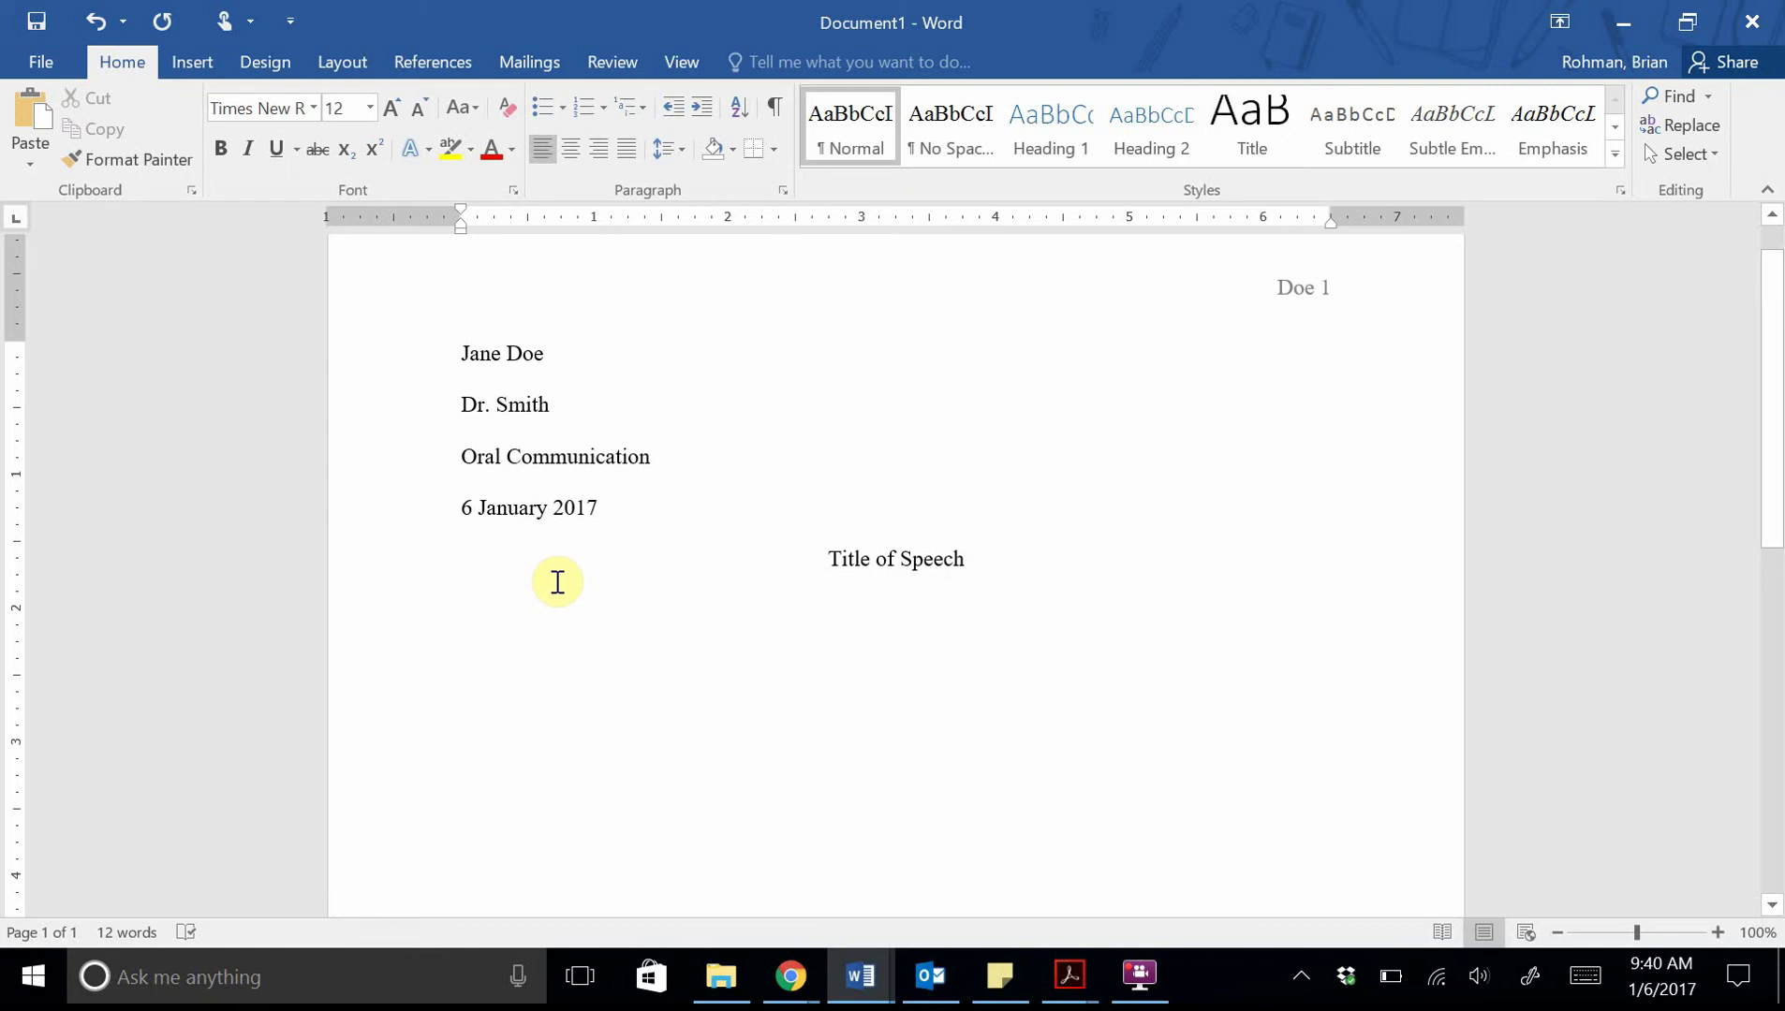
Start an automatic Roman-numeral list below the title with 'Introduction' as item I.
text(I)
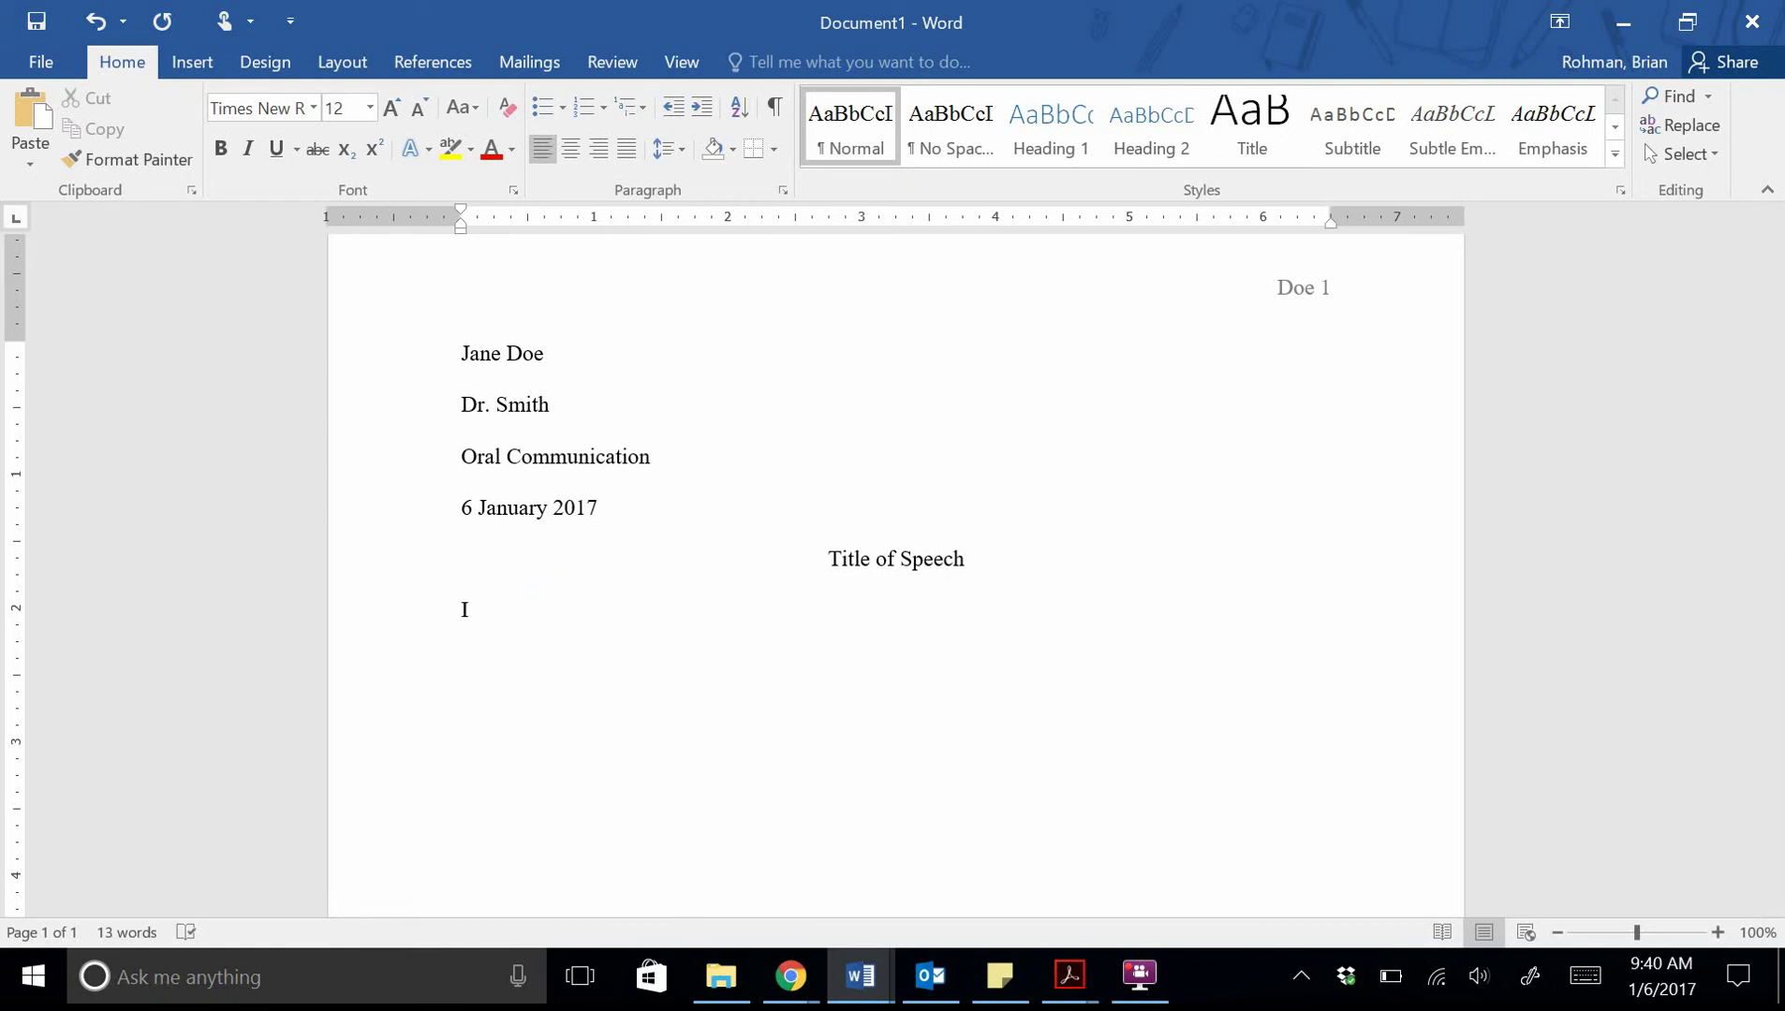
text(.)
key(Tab)
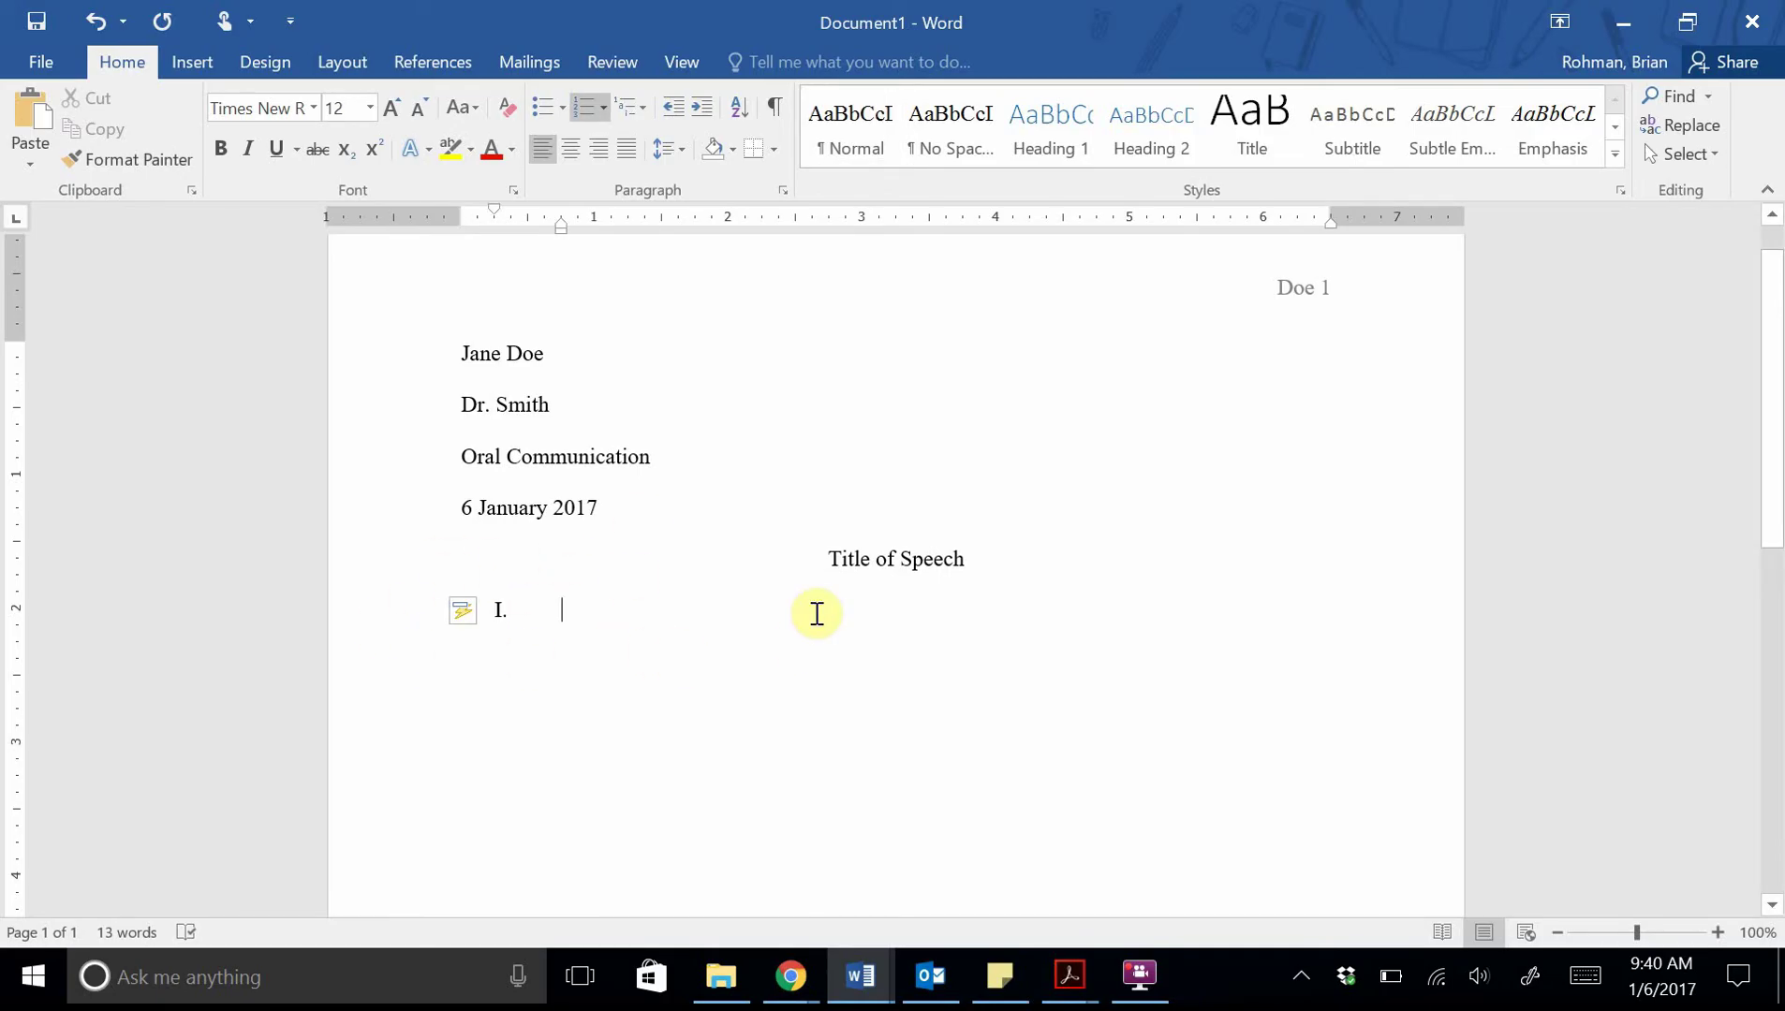
text(In)
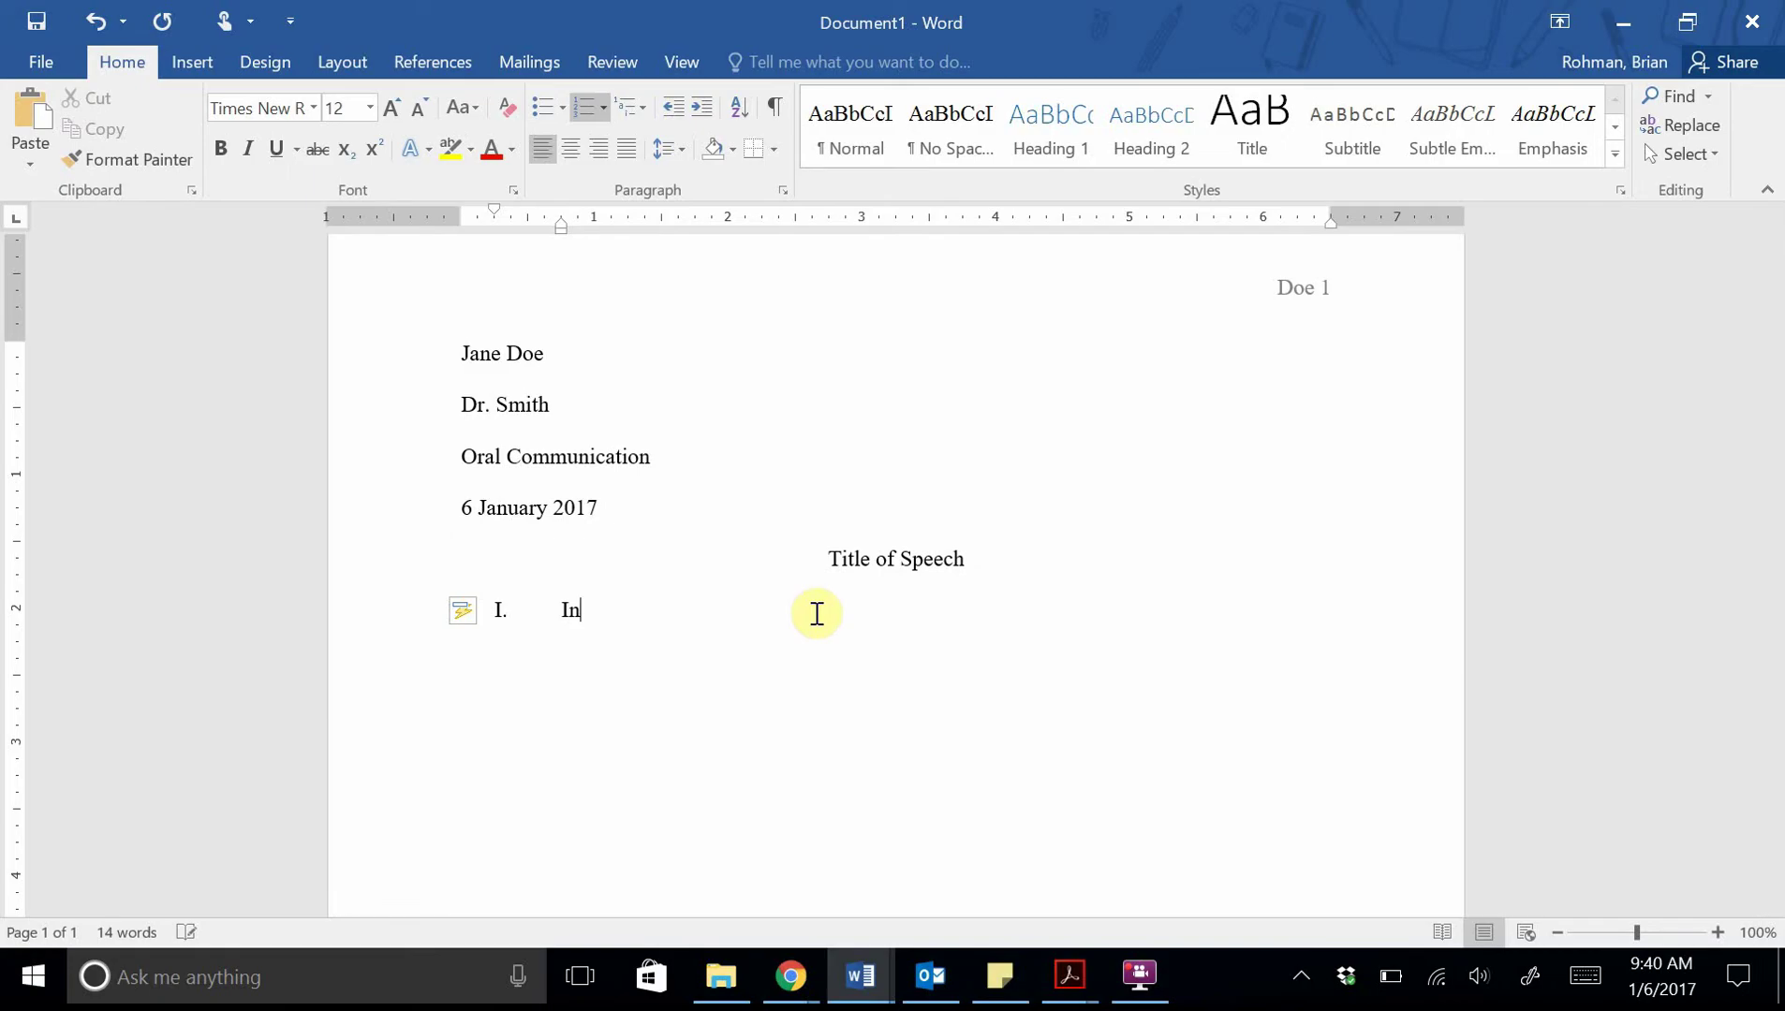
text(troduction)
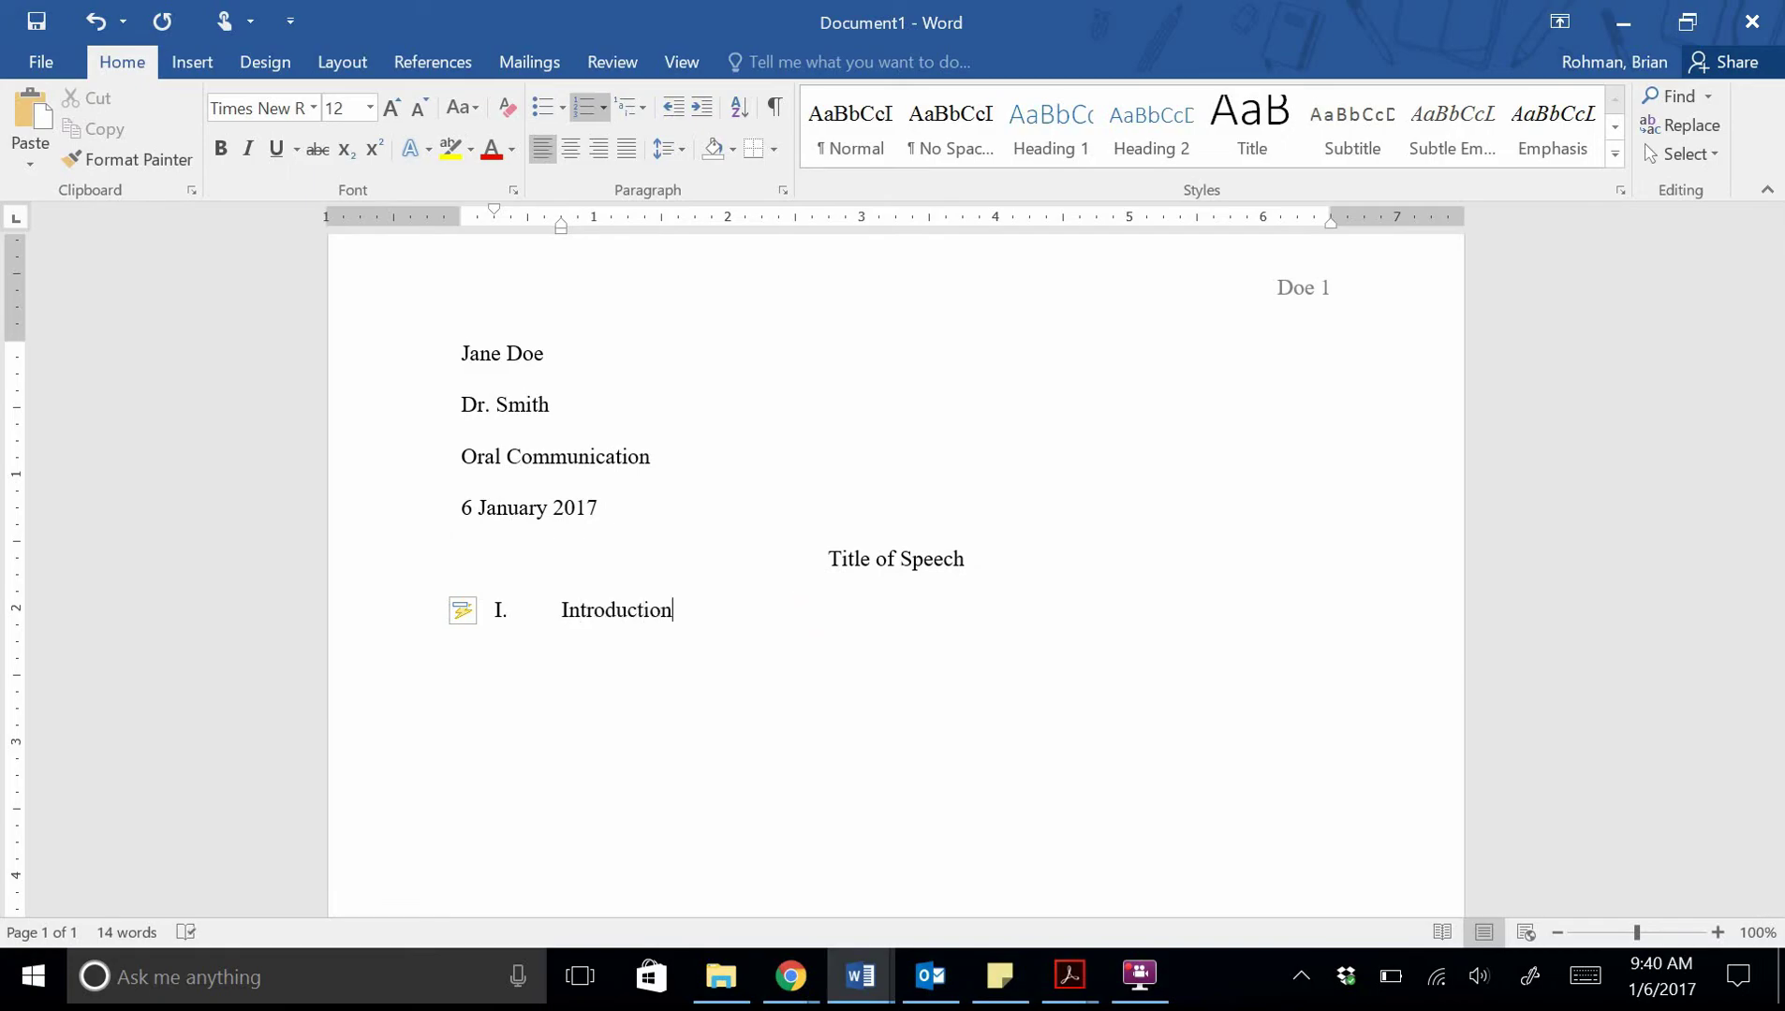
key(Return)
Add main points Body Point 1, Body Point 2, Body Point 3 and Conclusion.
text(Body Poi)
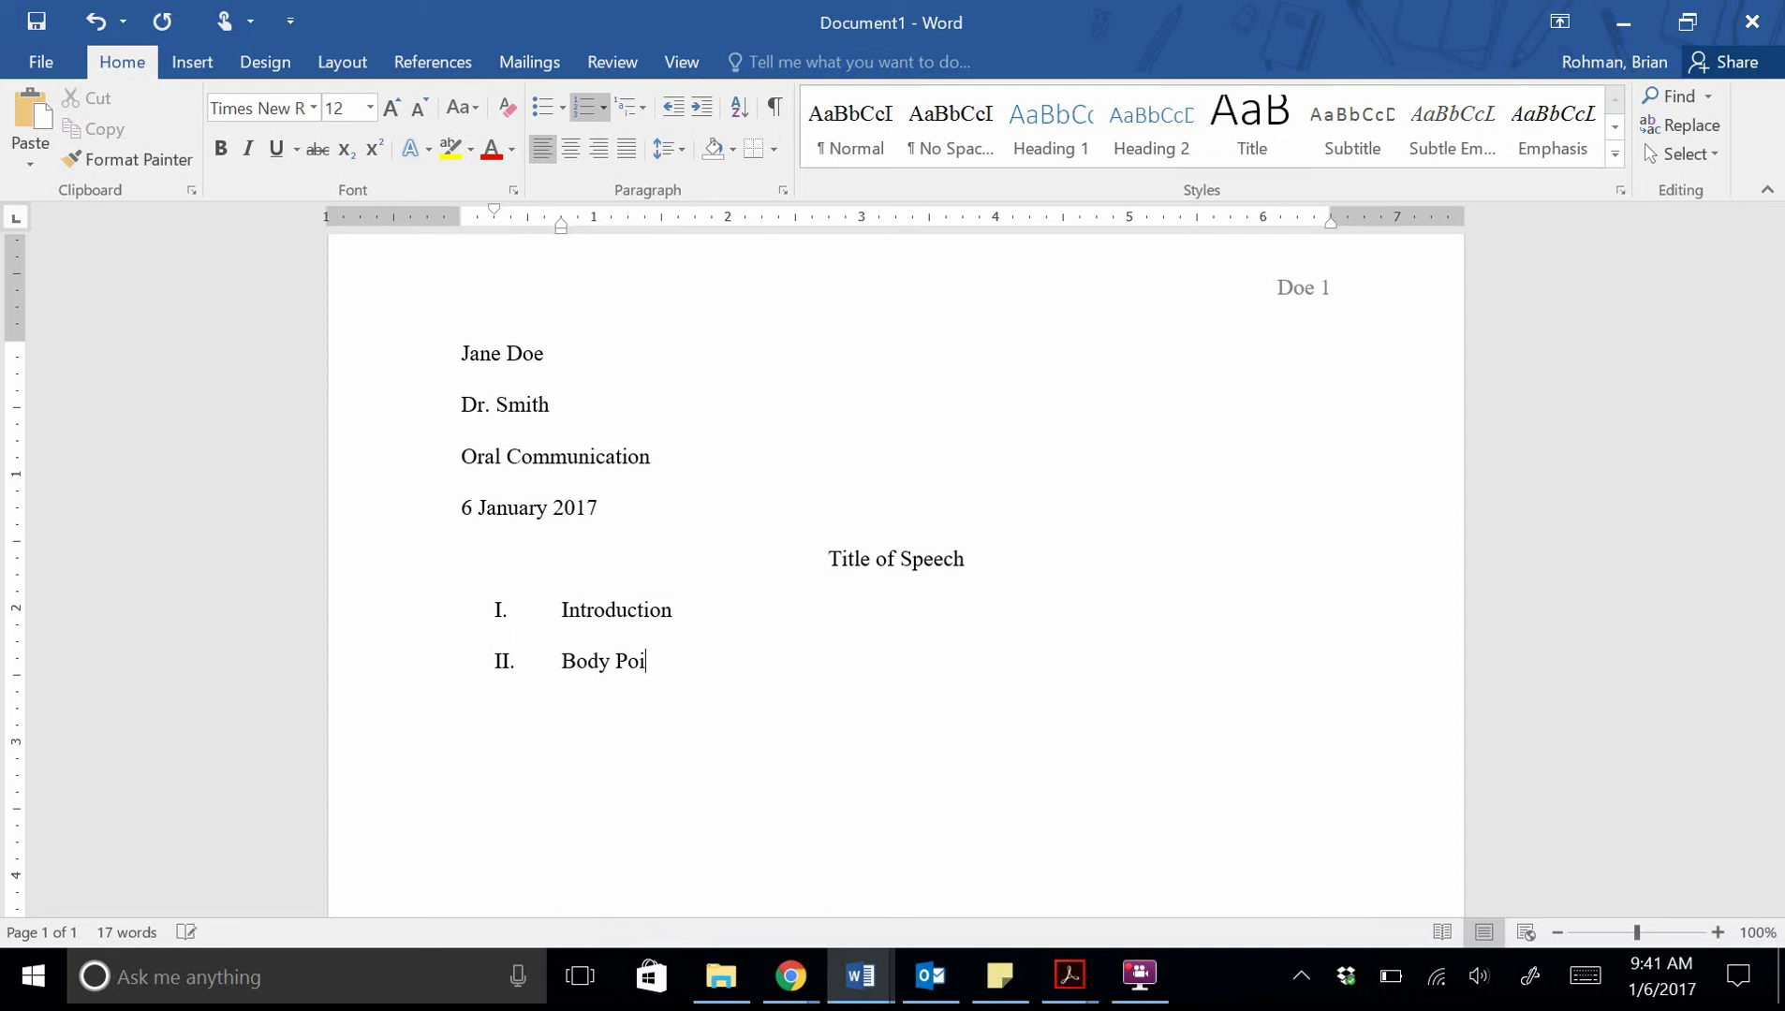
text(nt 1)
key(Return)
text(Body Point 2)
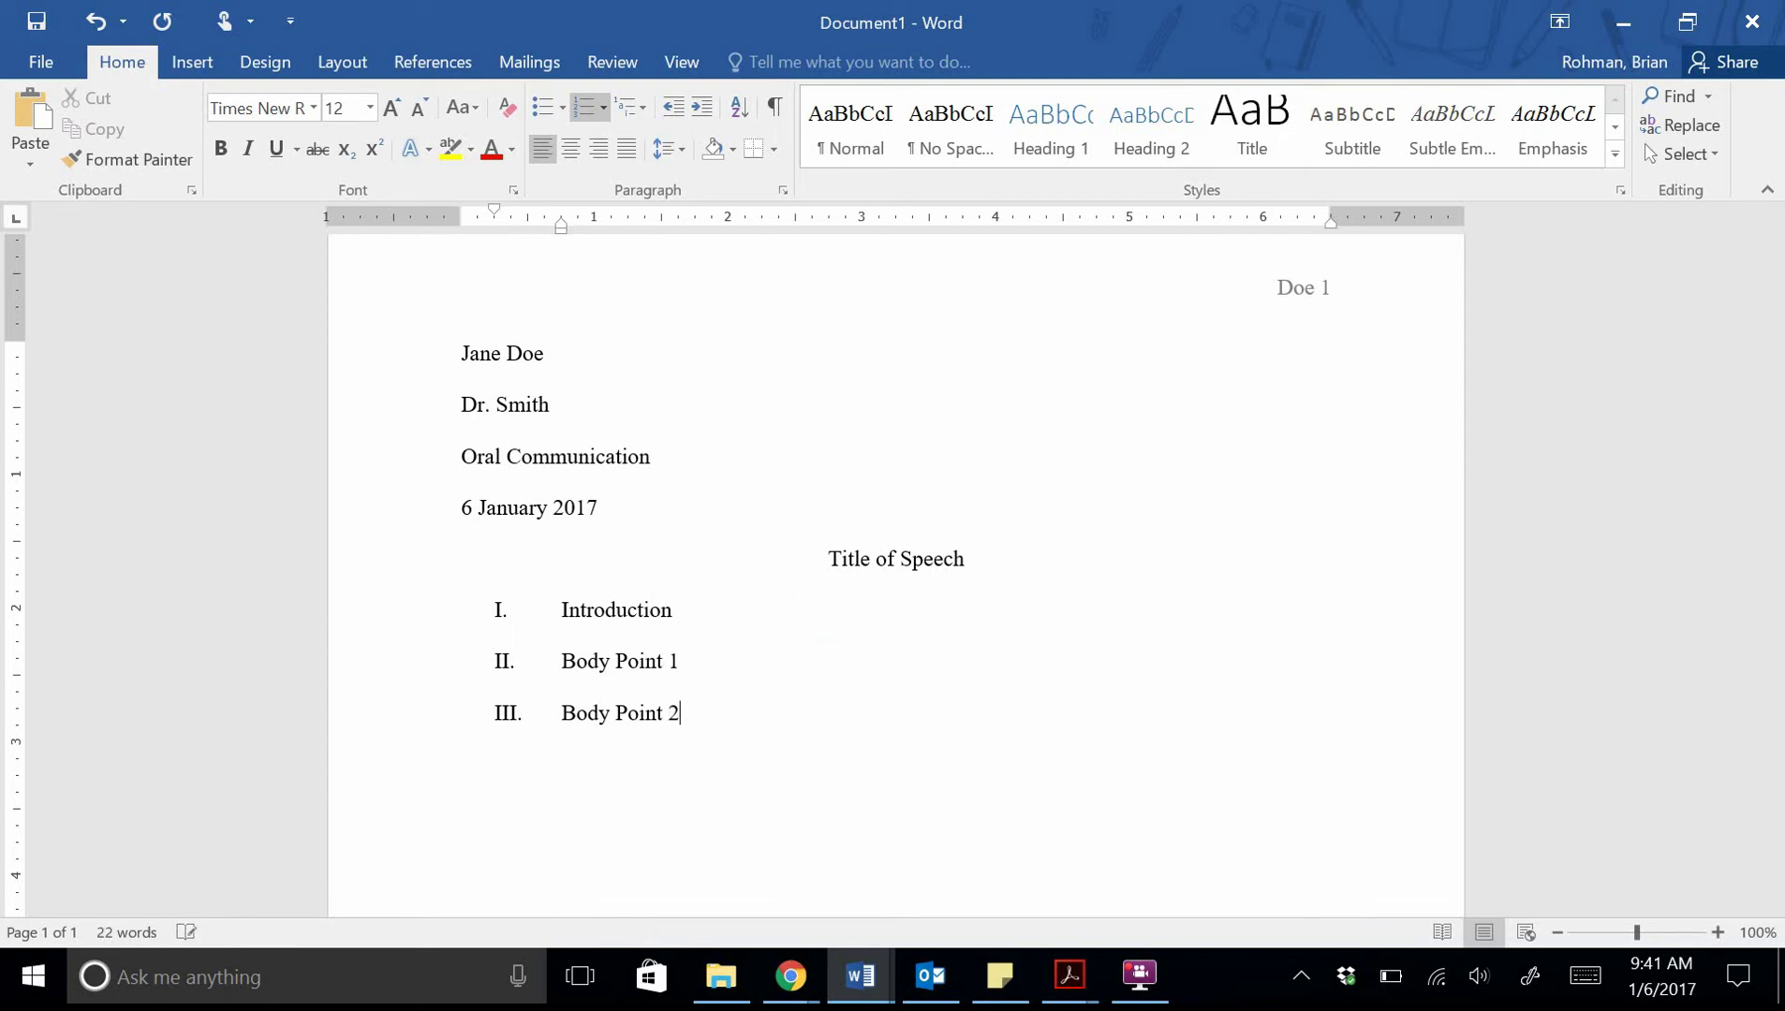
key(Return)
text(Body Point 3)
key(Return)
text(Conc)
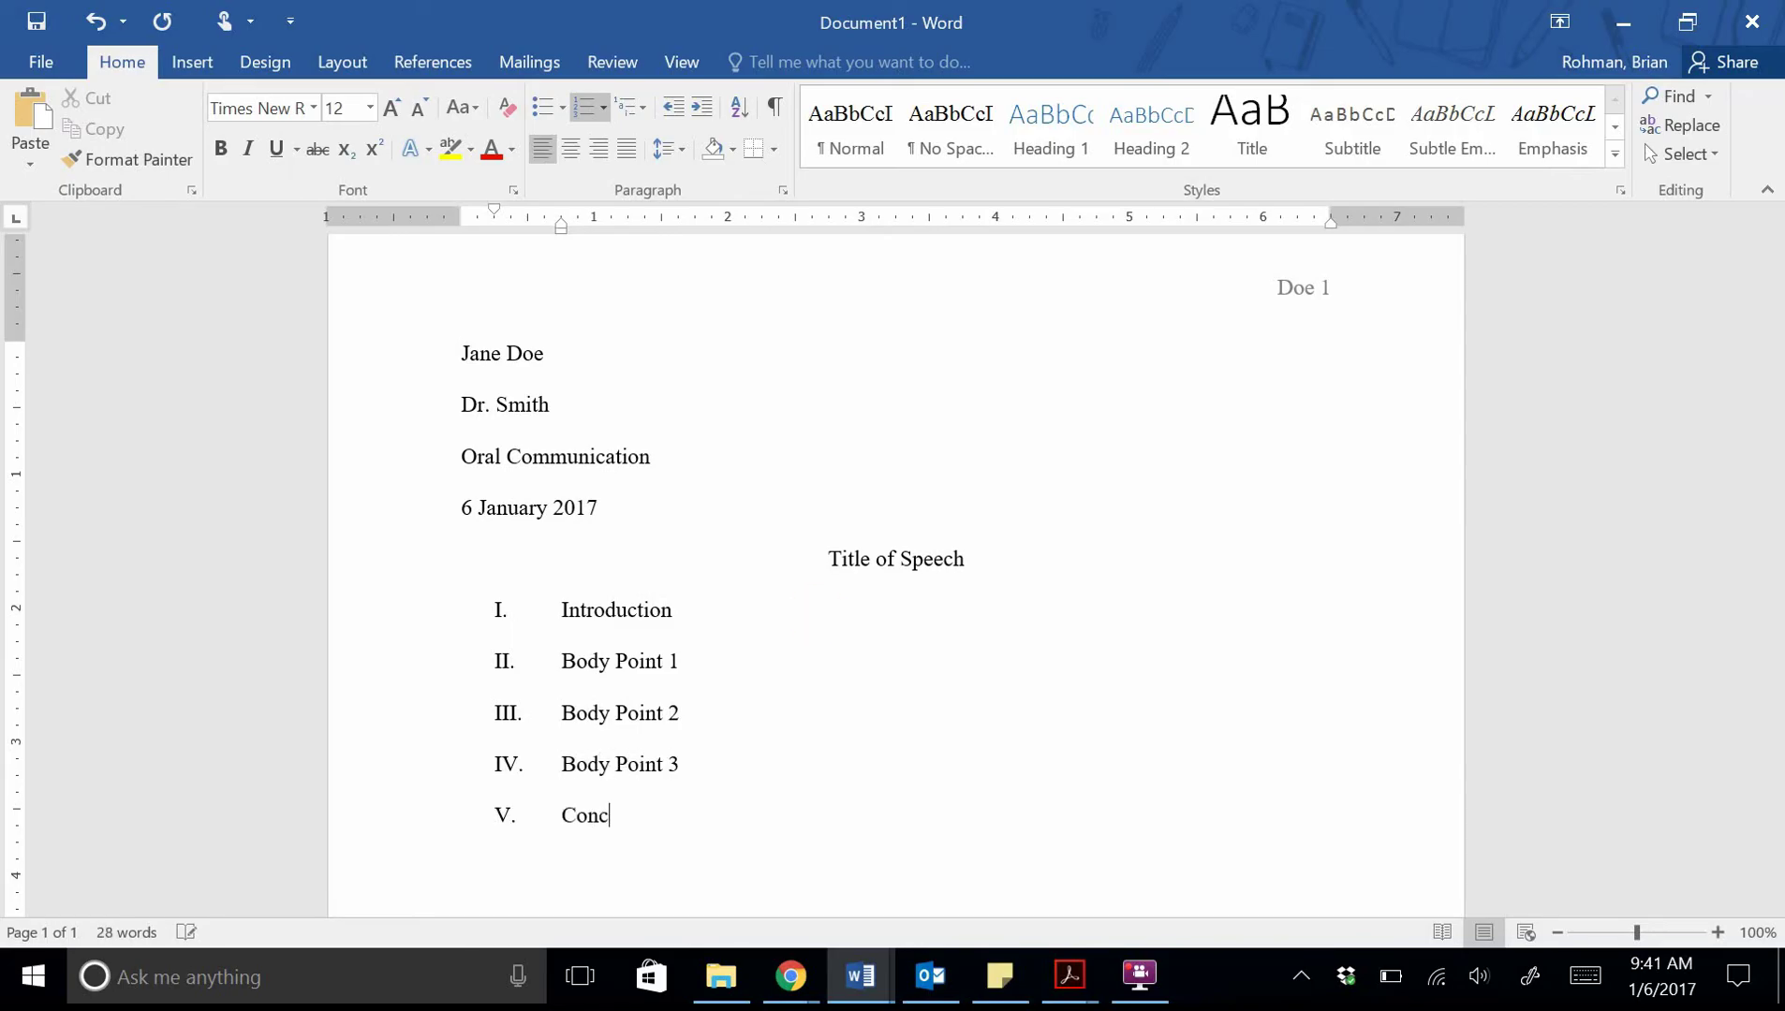
text(lusion)
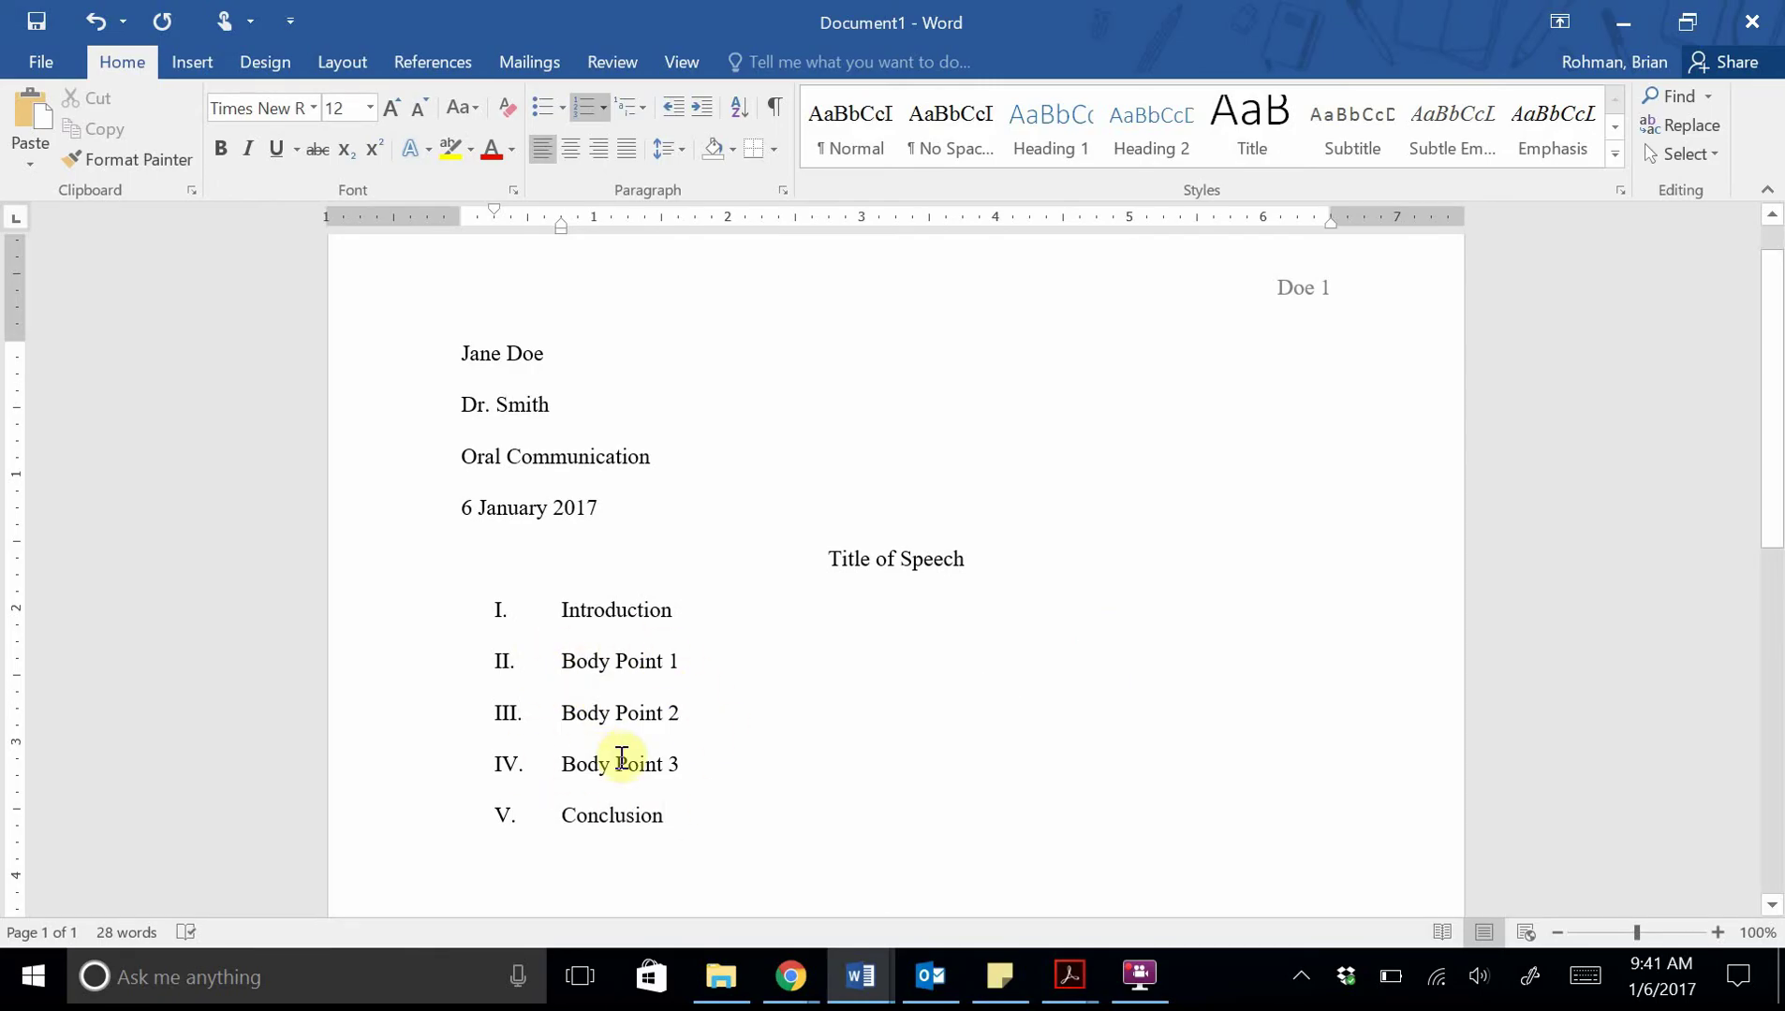
Insert a new item after Introduction and demote it to an indented lettered sub-point.
click(681, 611)
key(Return)
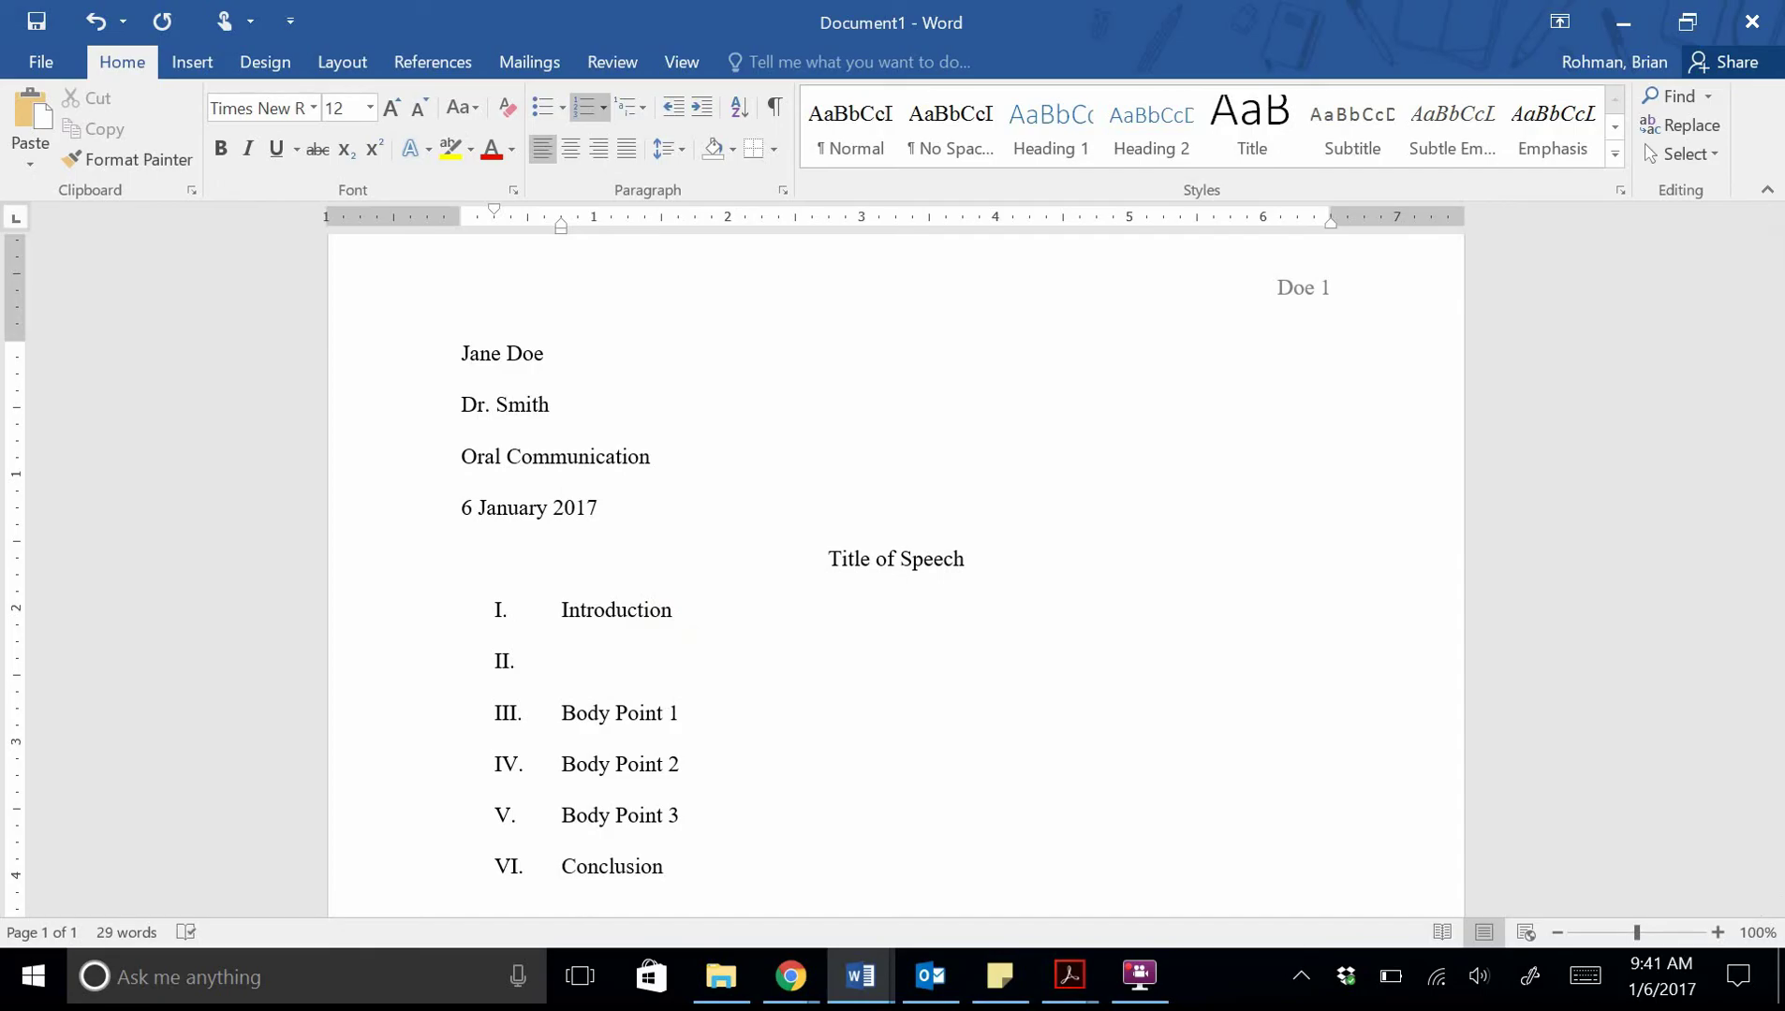
key(Tab)
Define a new multilevel list with level 2 as capital letters and level 3 as Arabic numerals.
click(645, 105)
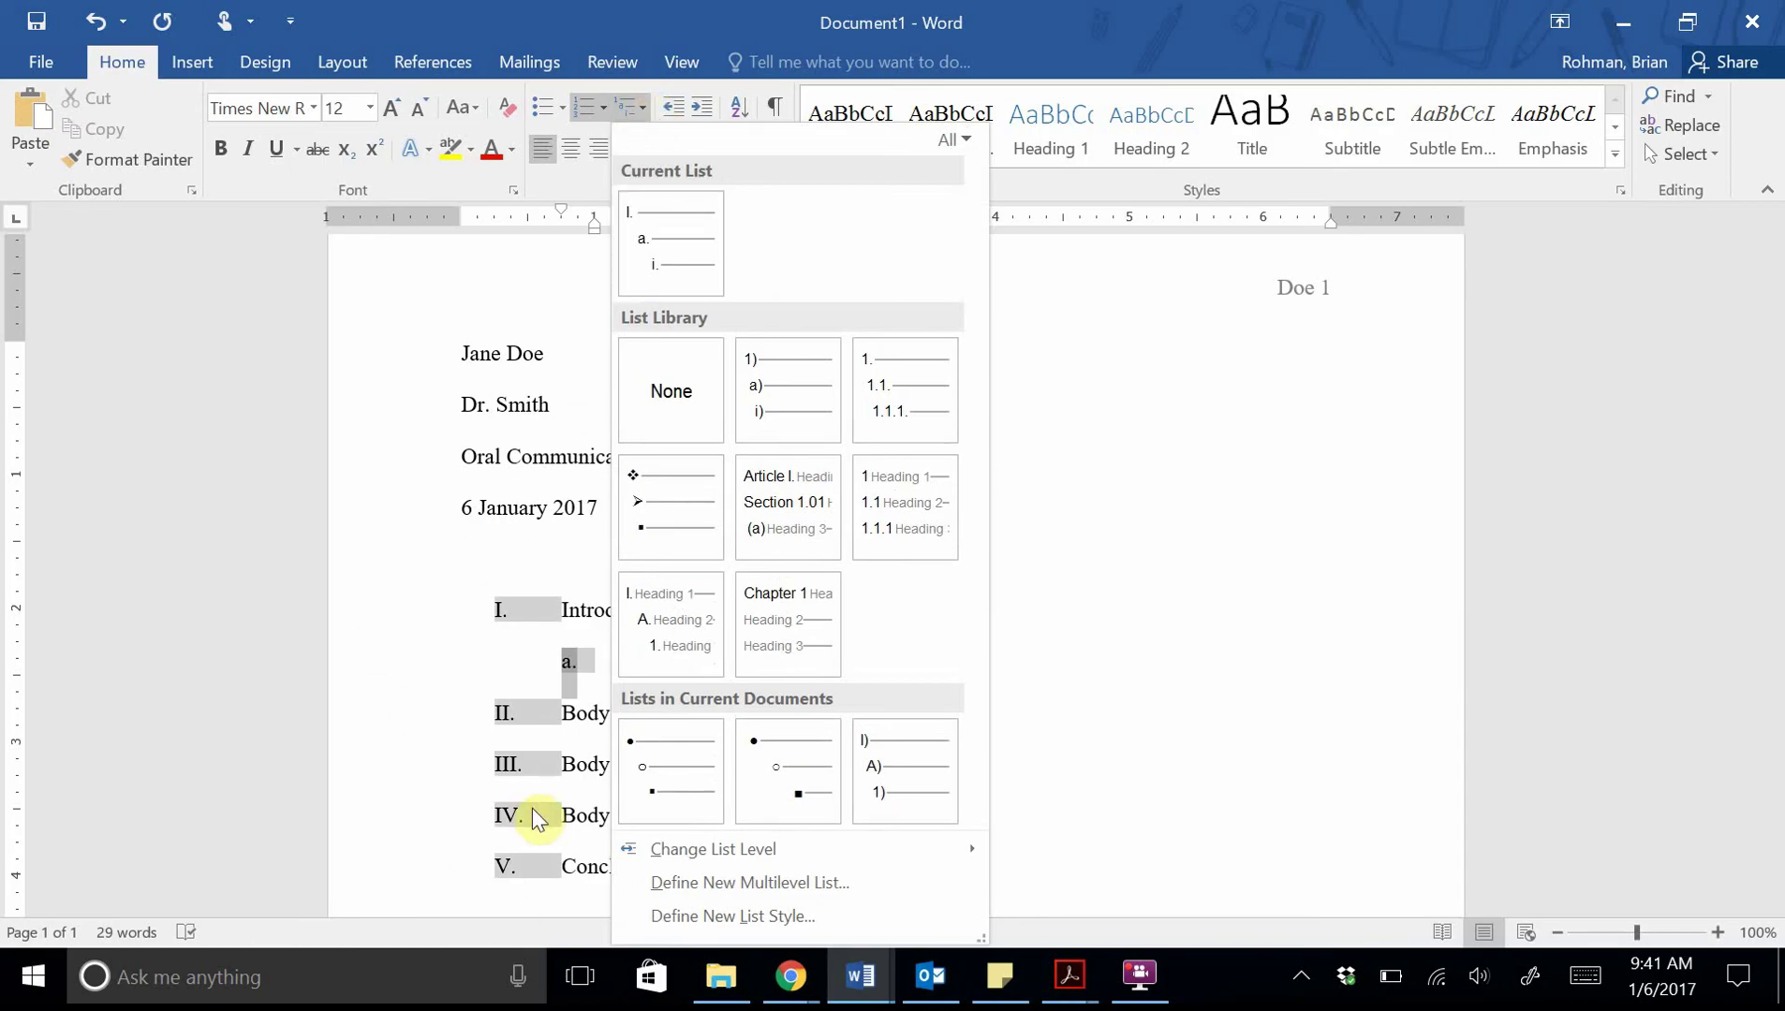
click(801, 883)
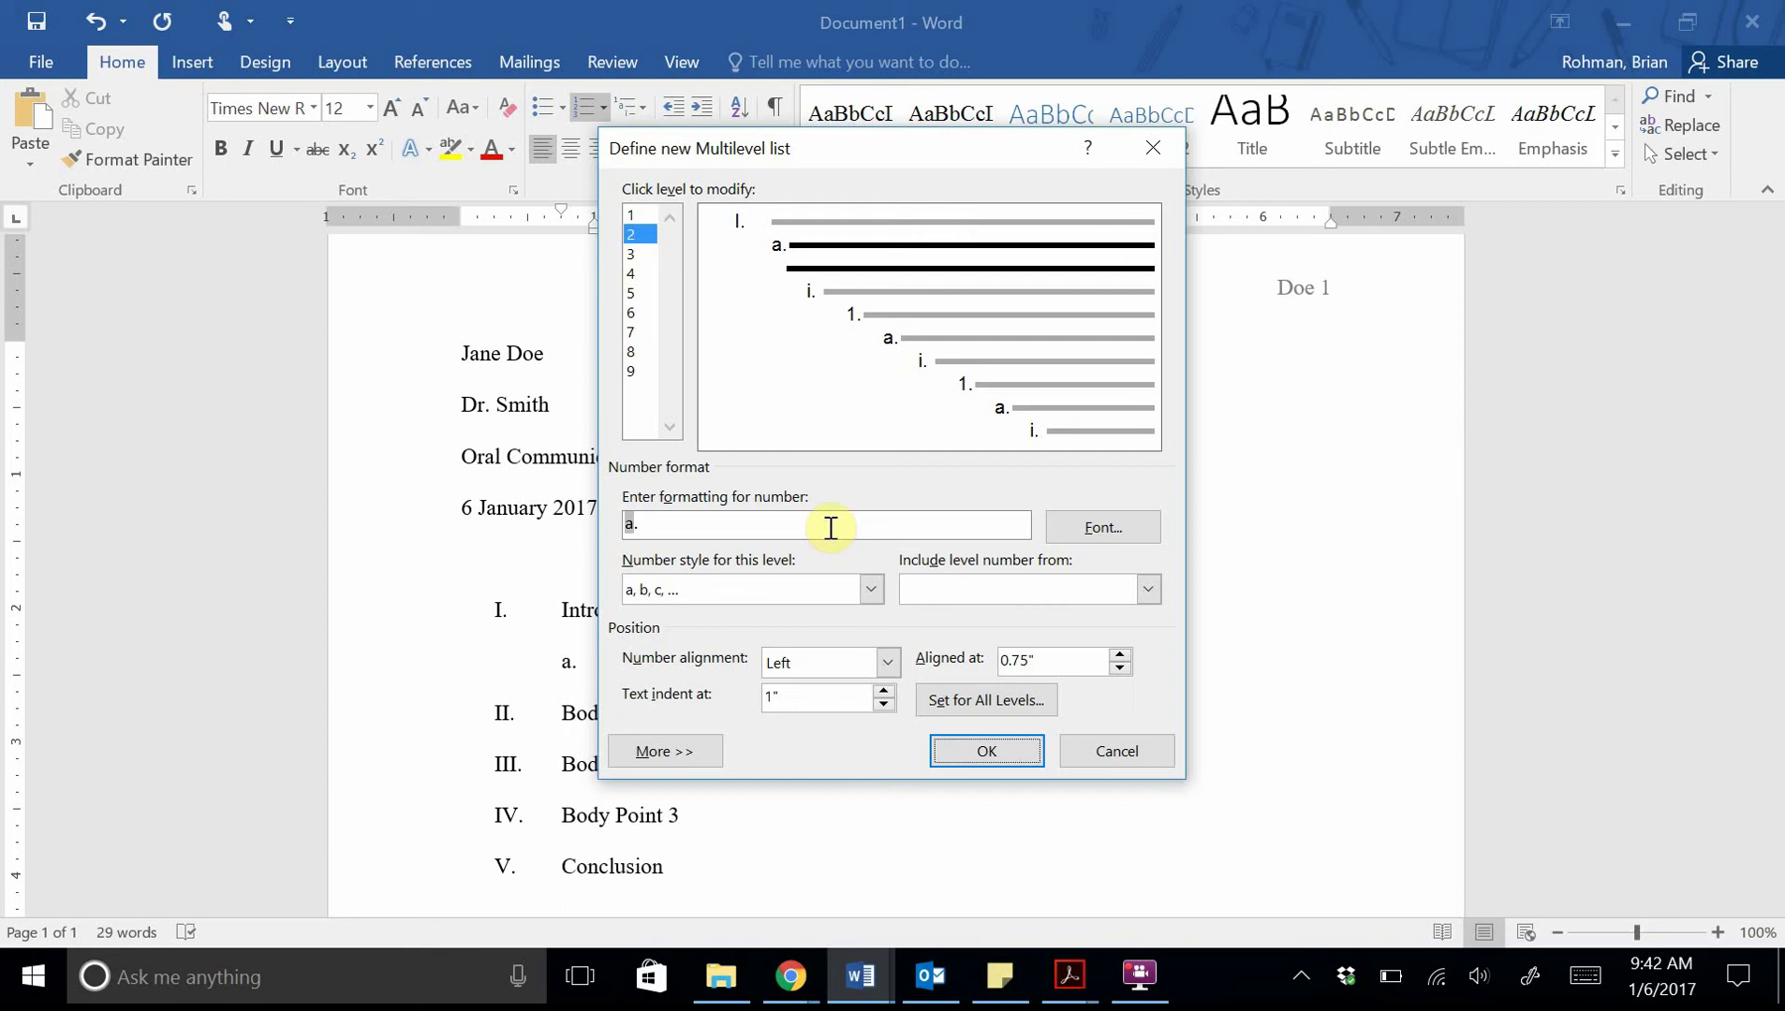
click(871, 590)
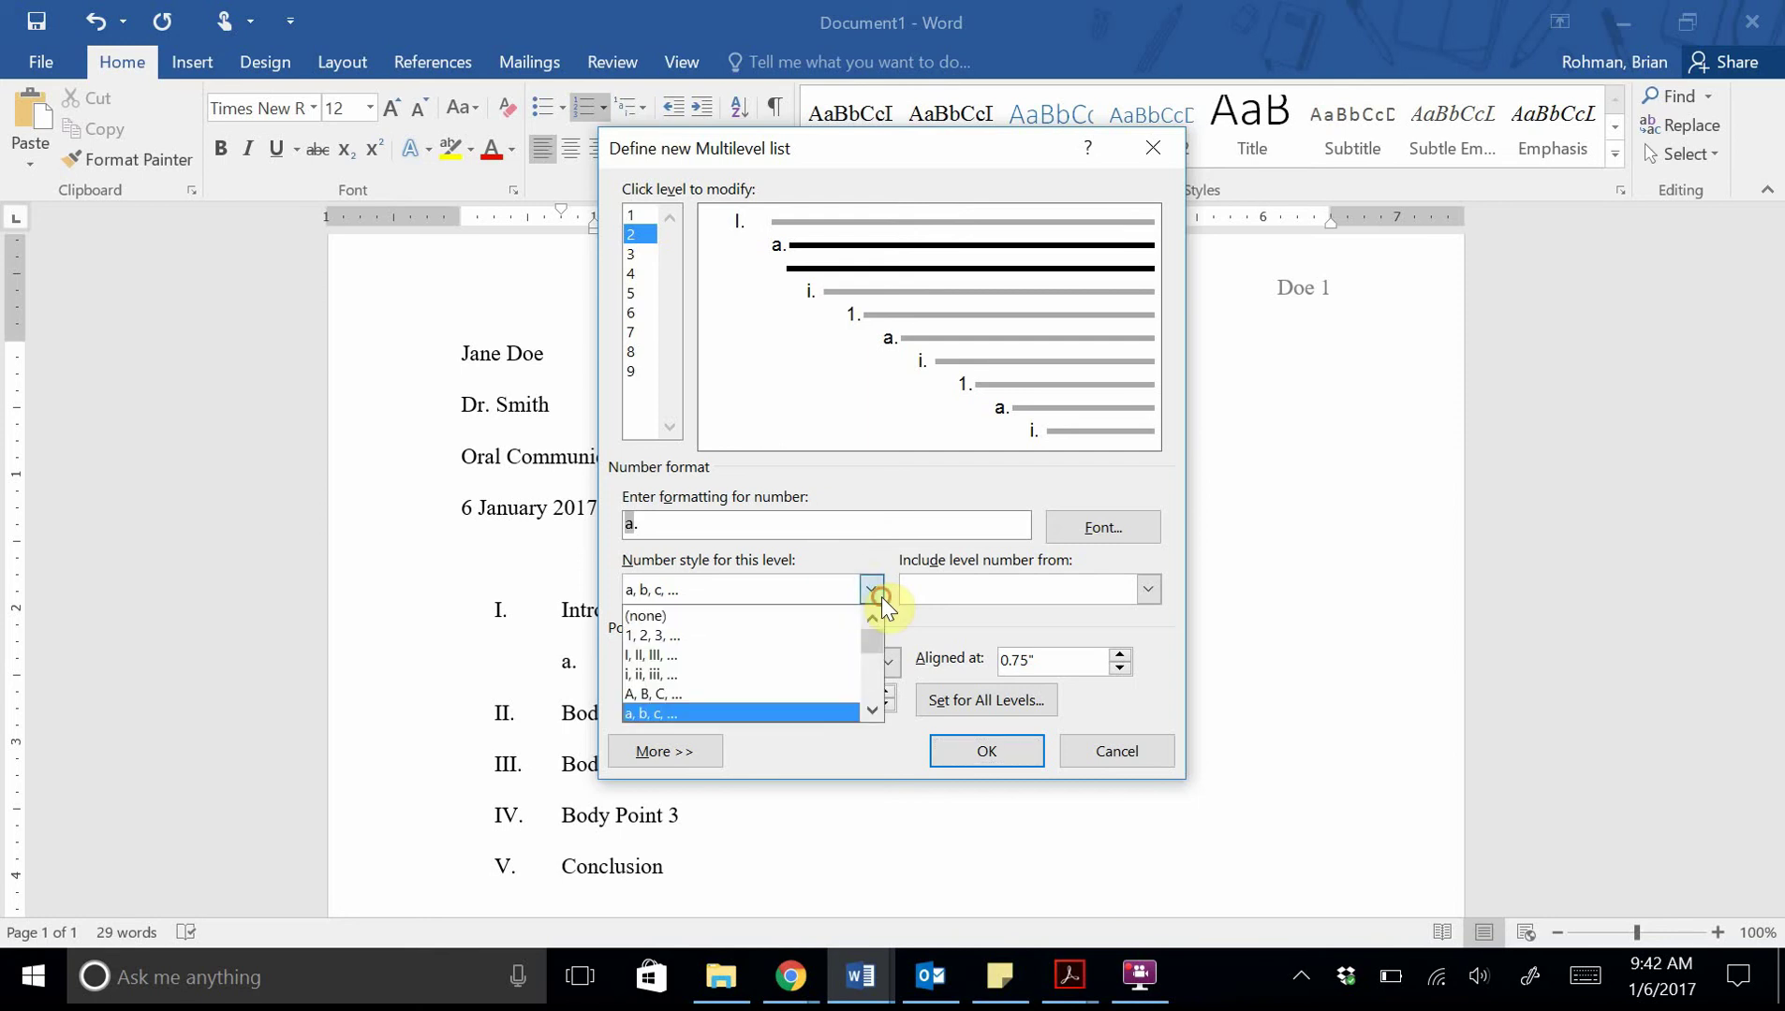
click(731, 694)
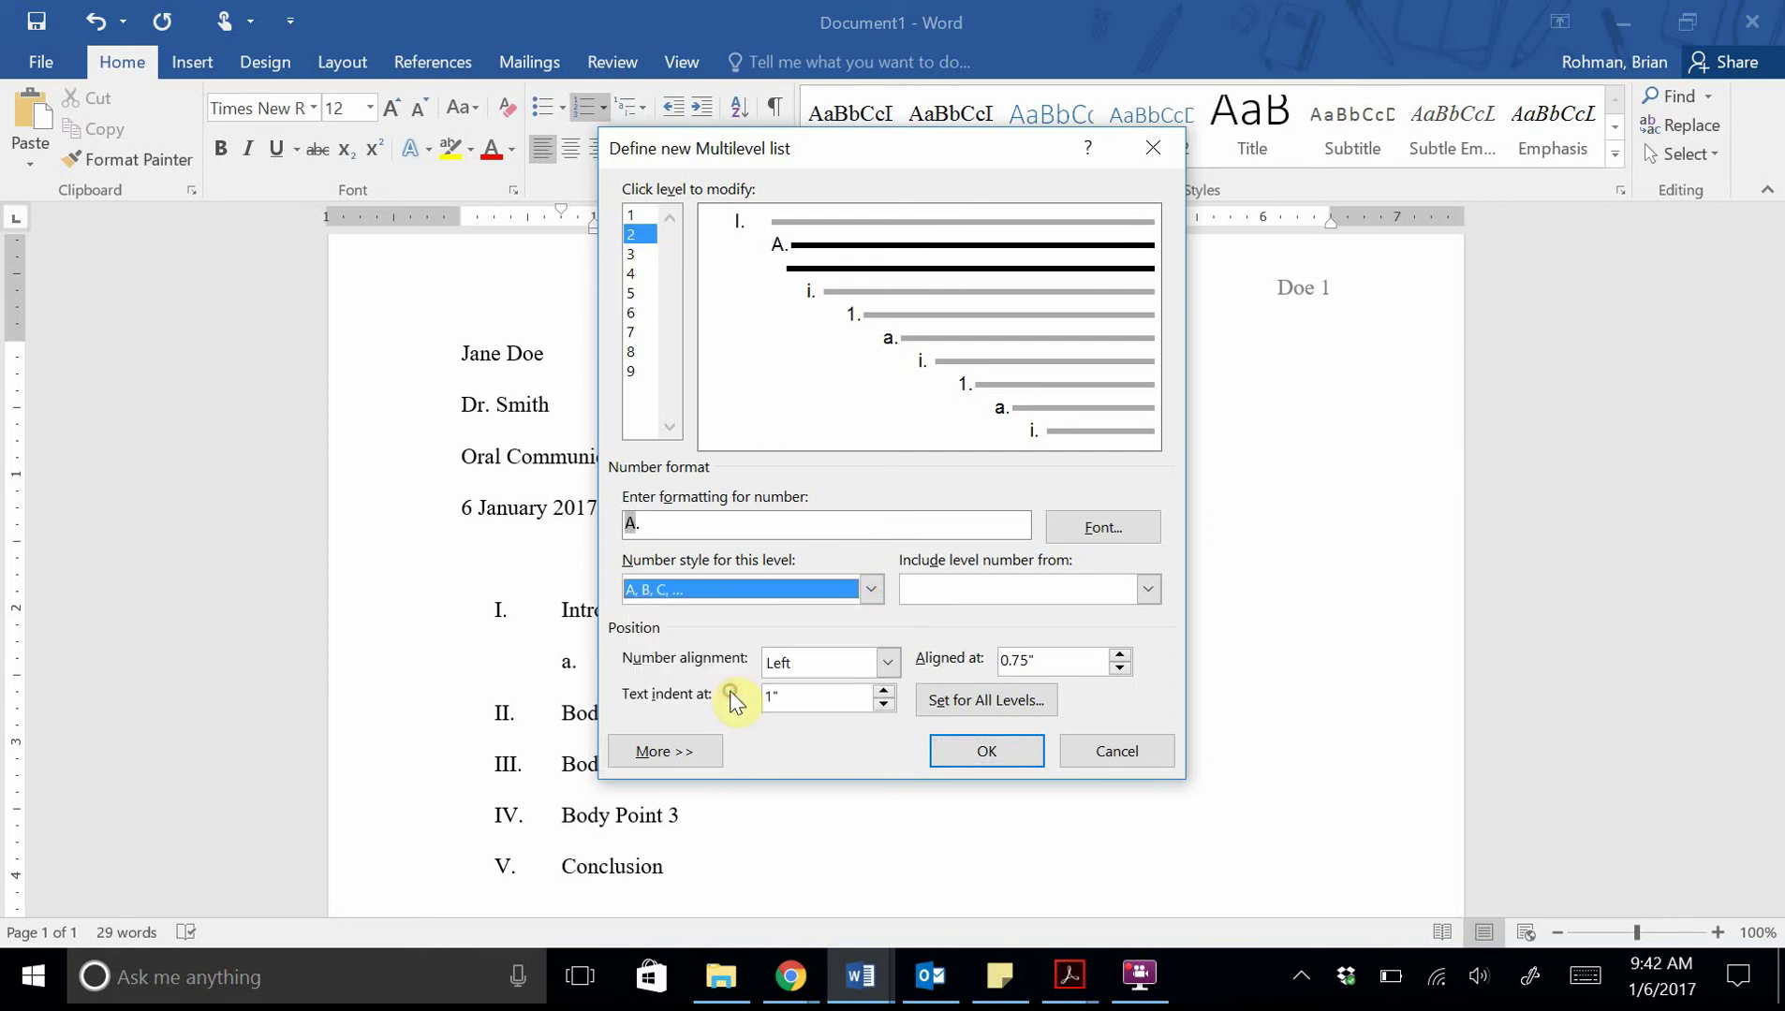
click(631, 256)
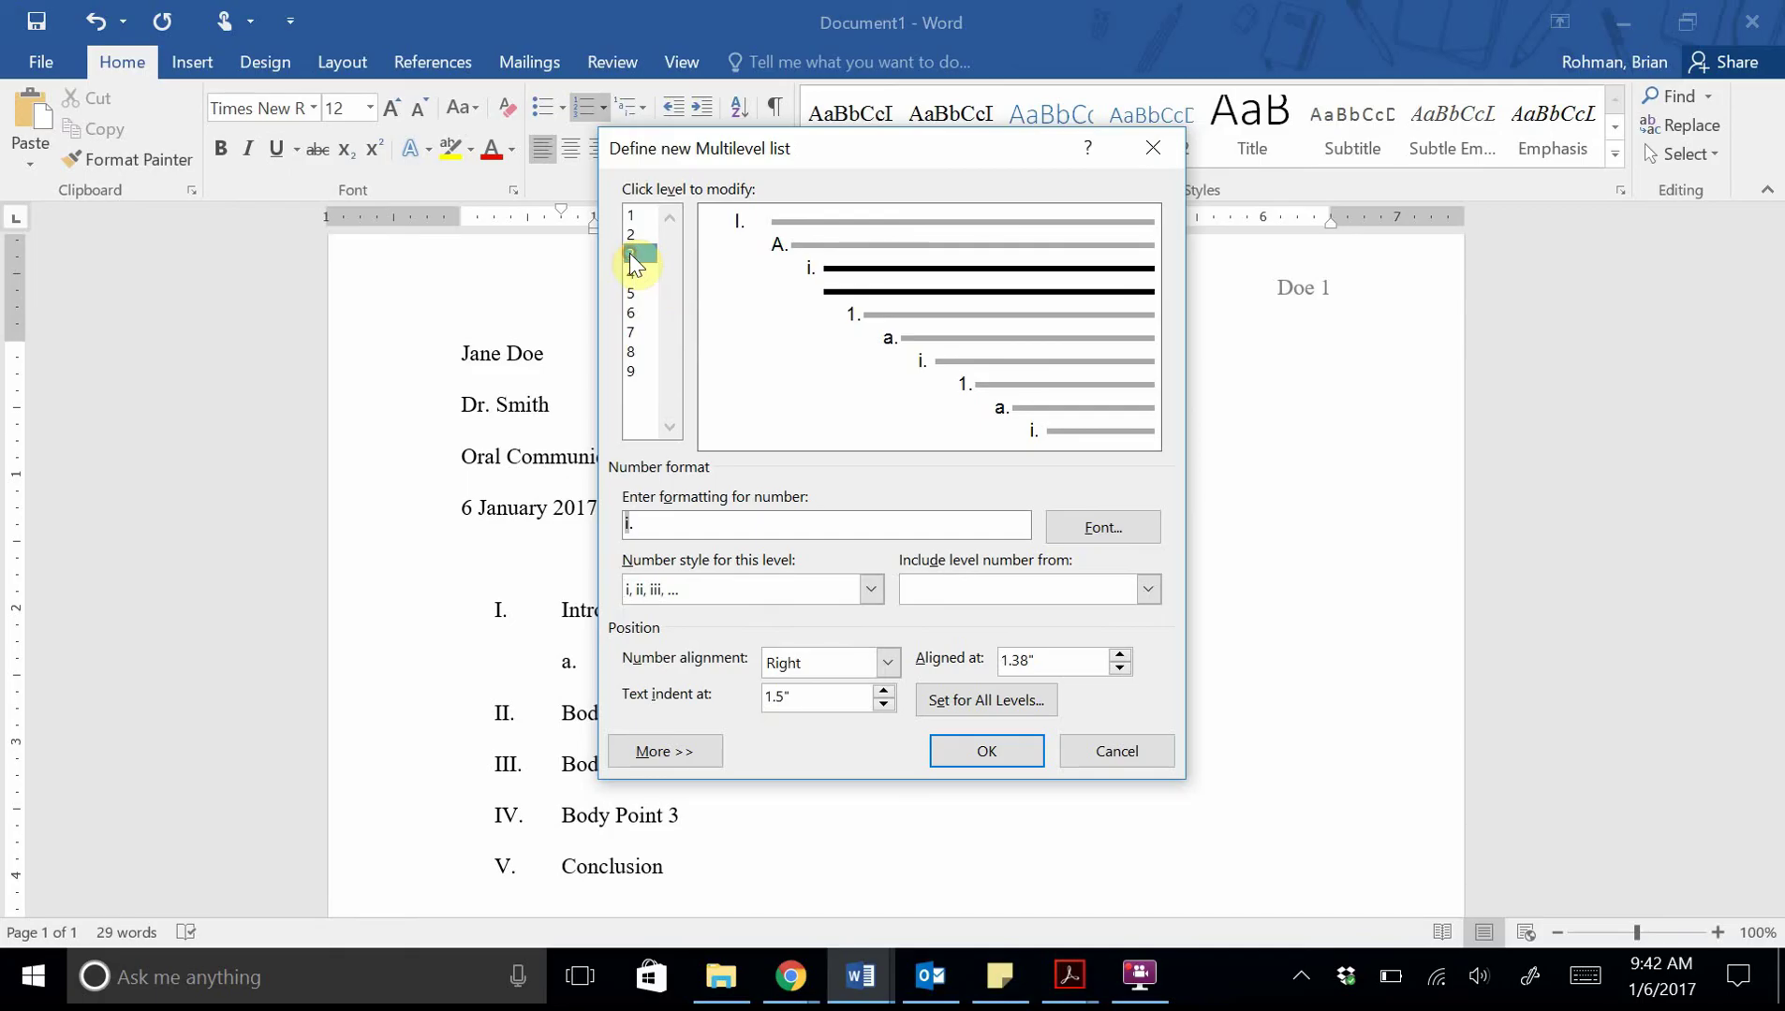
click(707, 589)
click(698, 643)
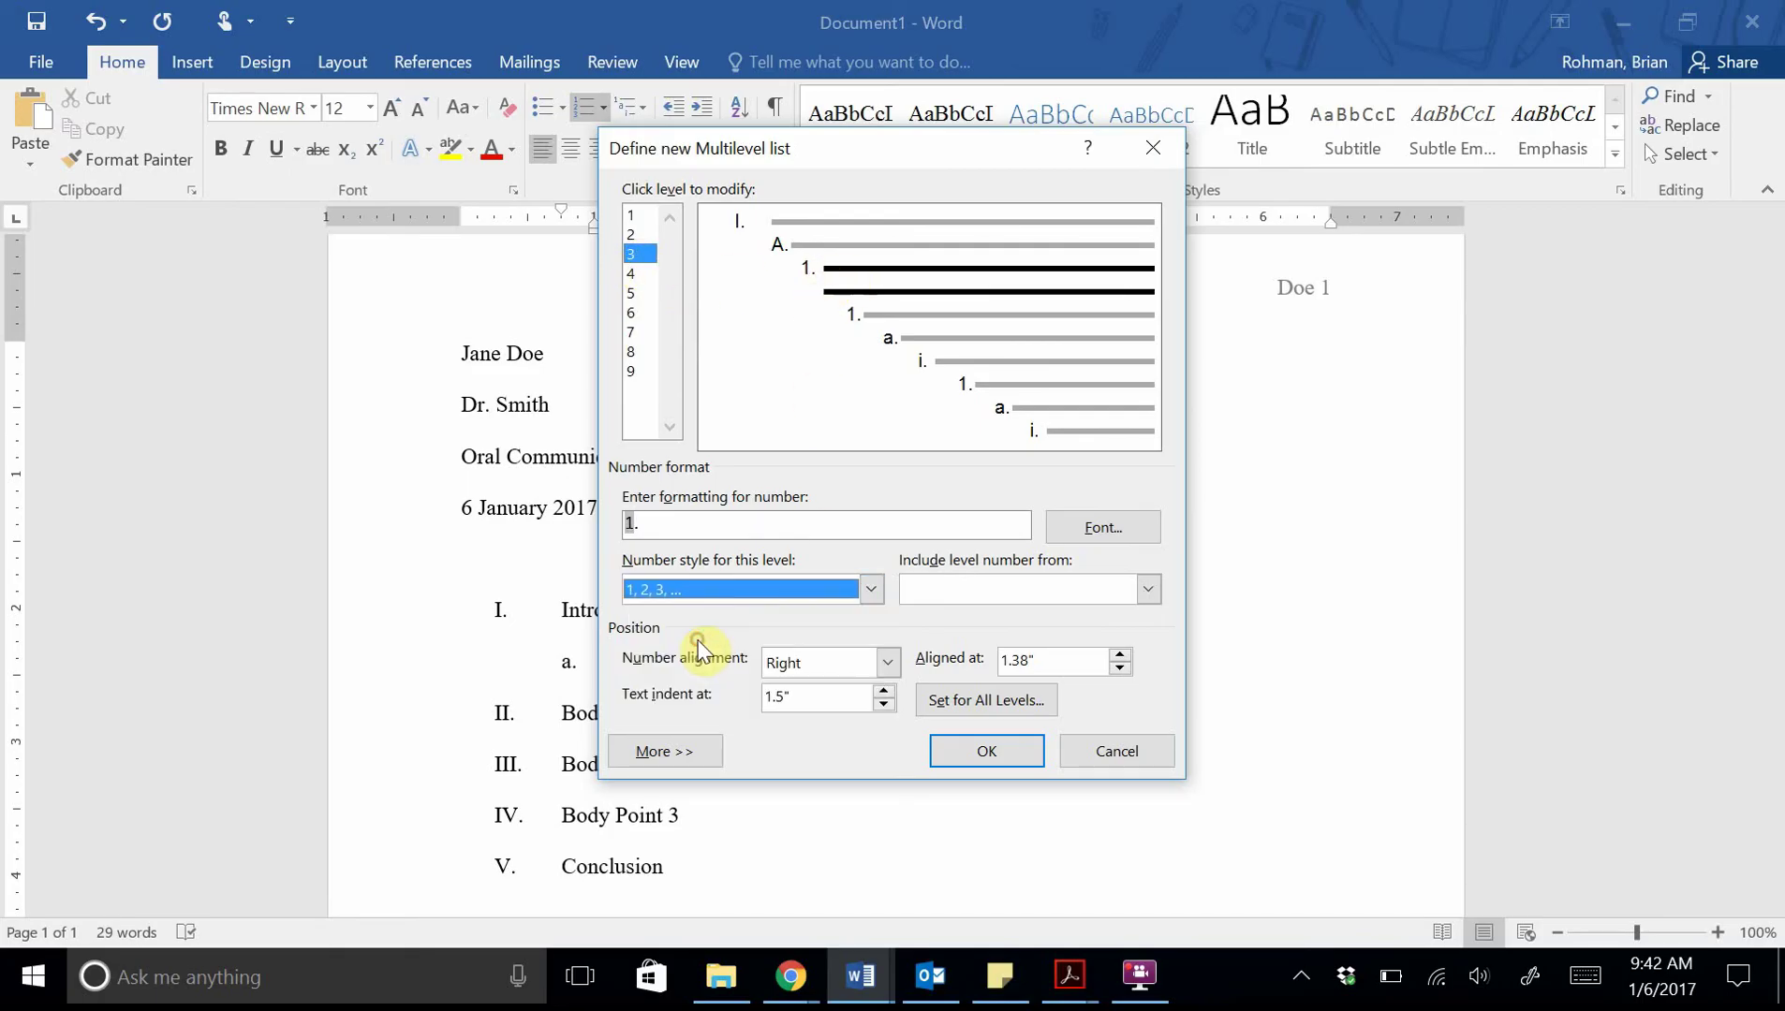
Set level 4 to lowercase roman numerals and level 6 to Arabic numerals, then apply the list.
click(631, 273)
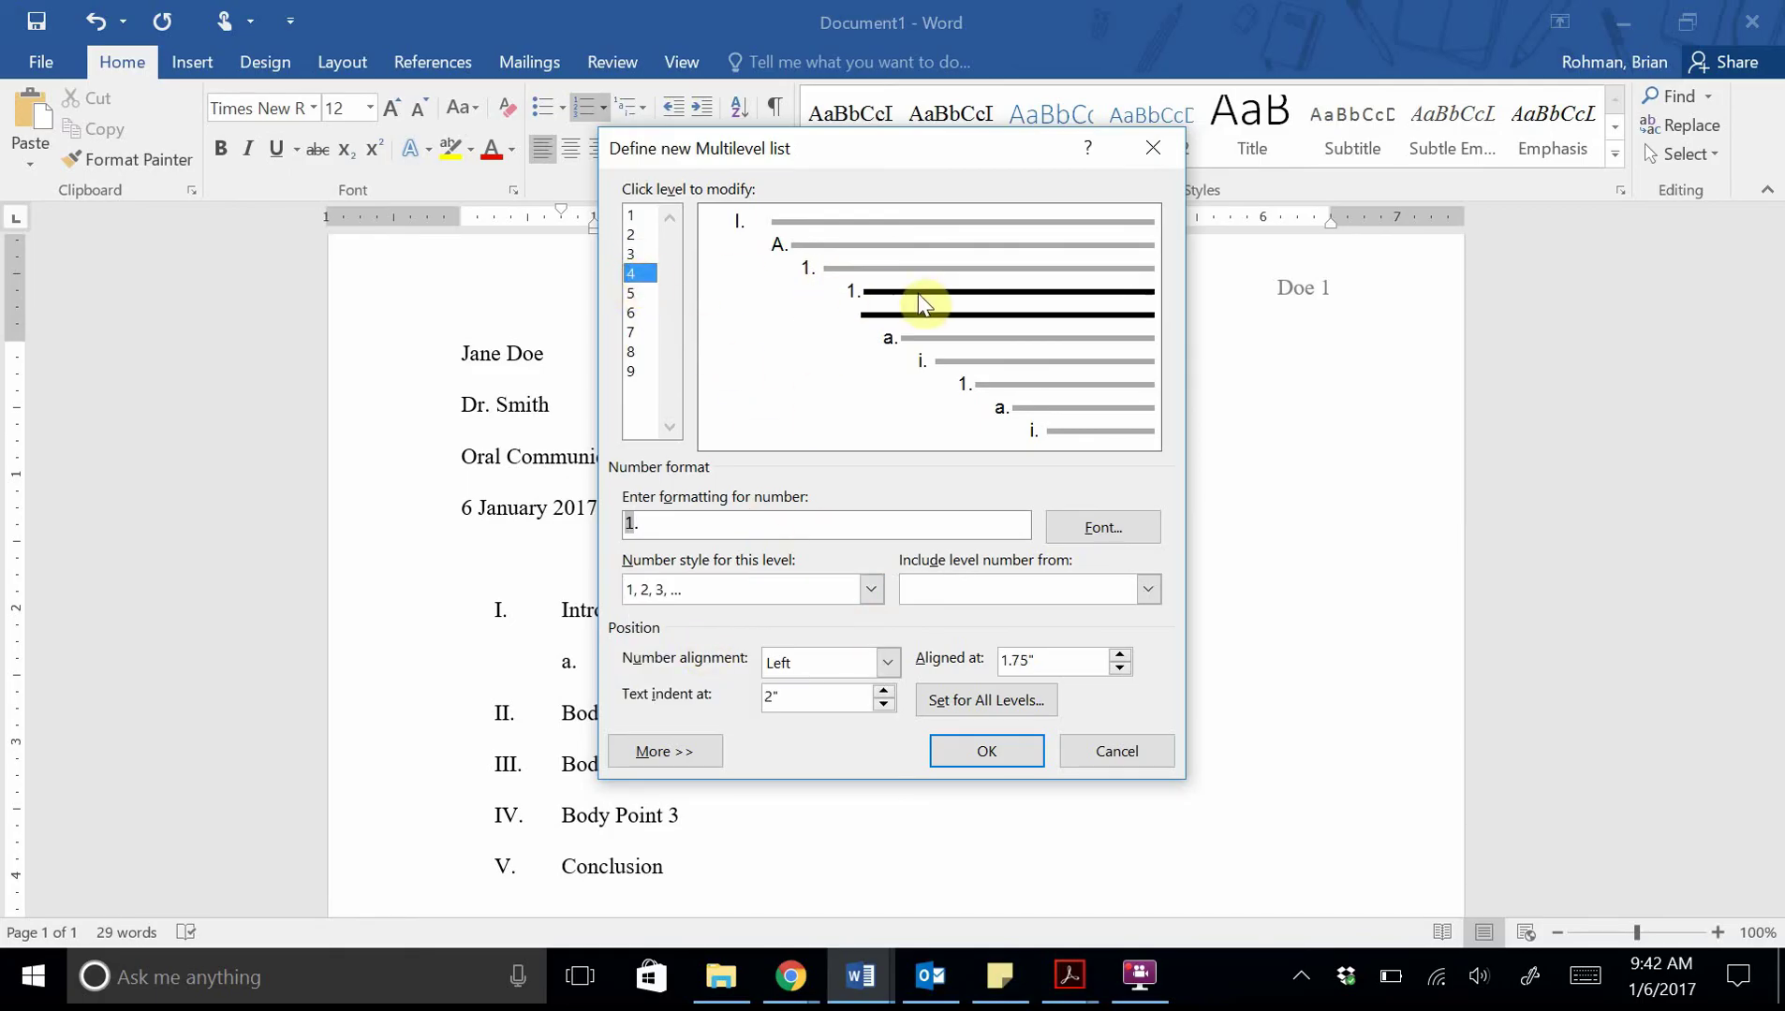
click(692, 596)
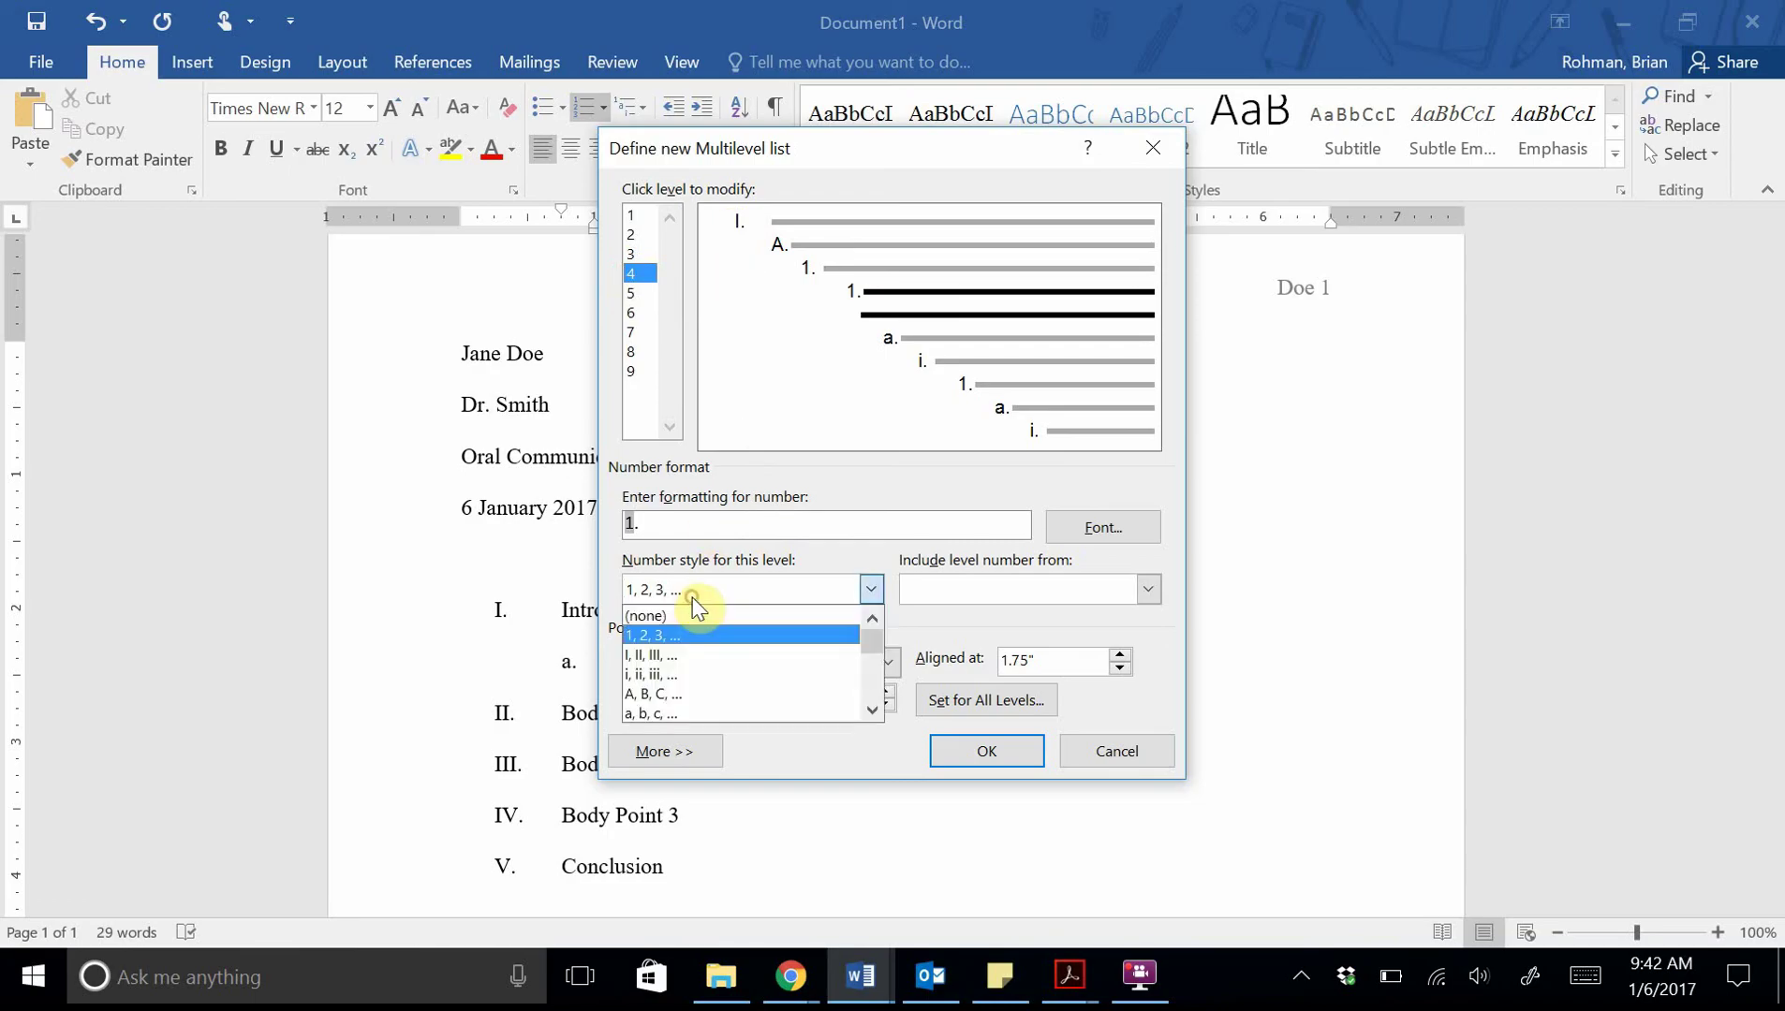
click(682, 670)
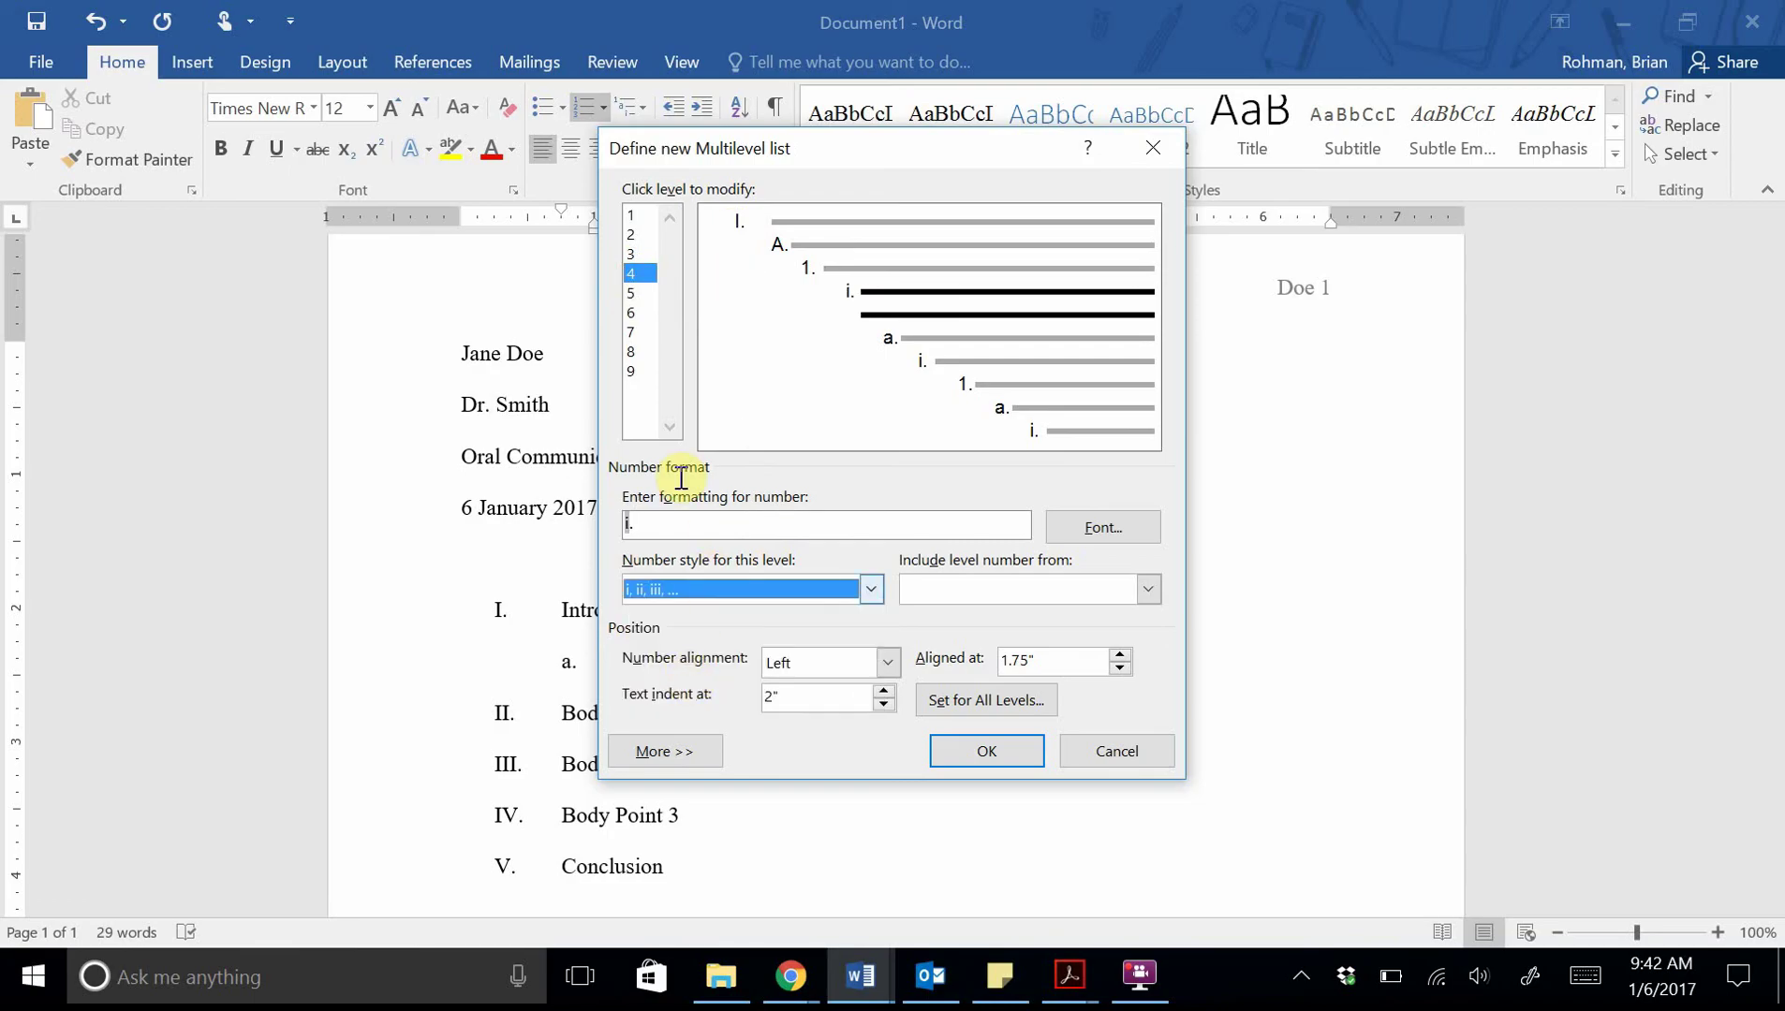
click(626, 296)
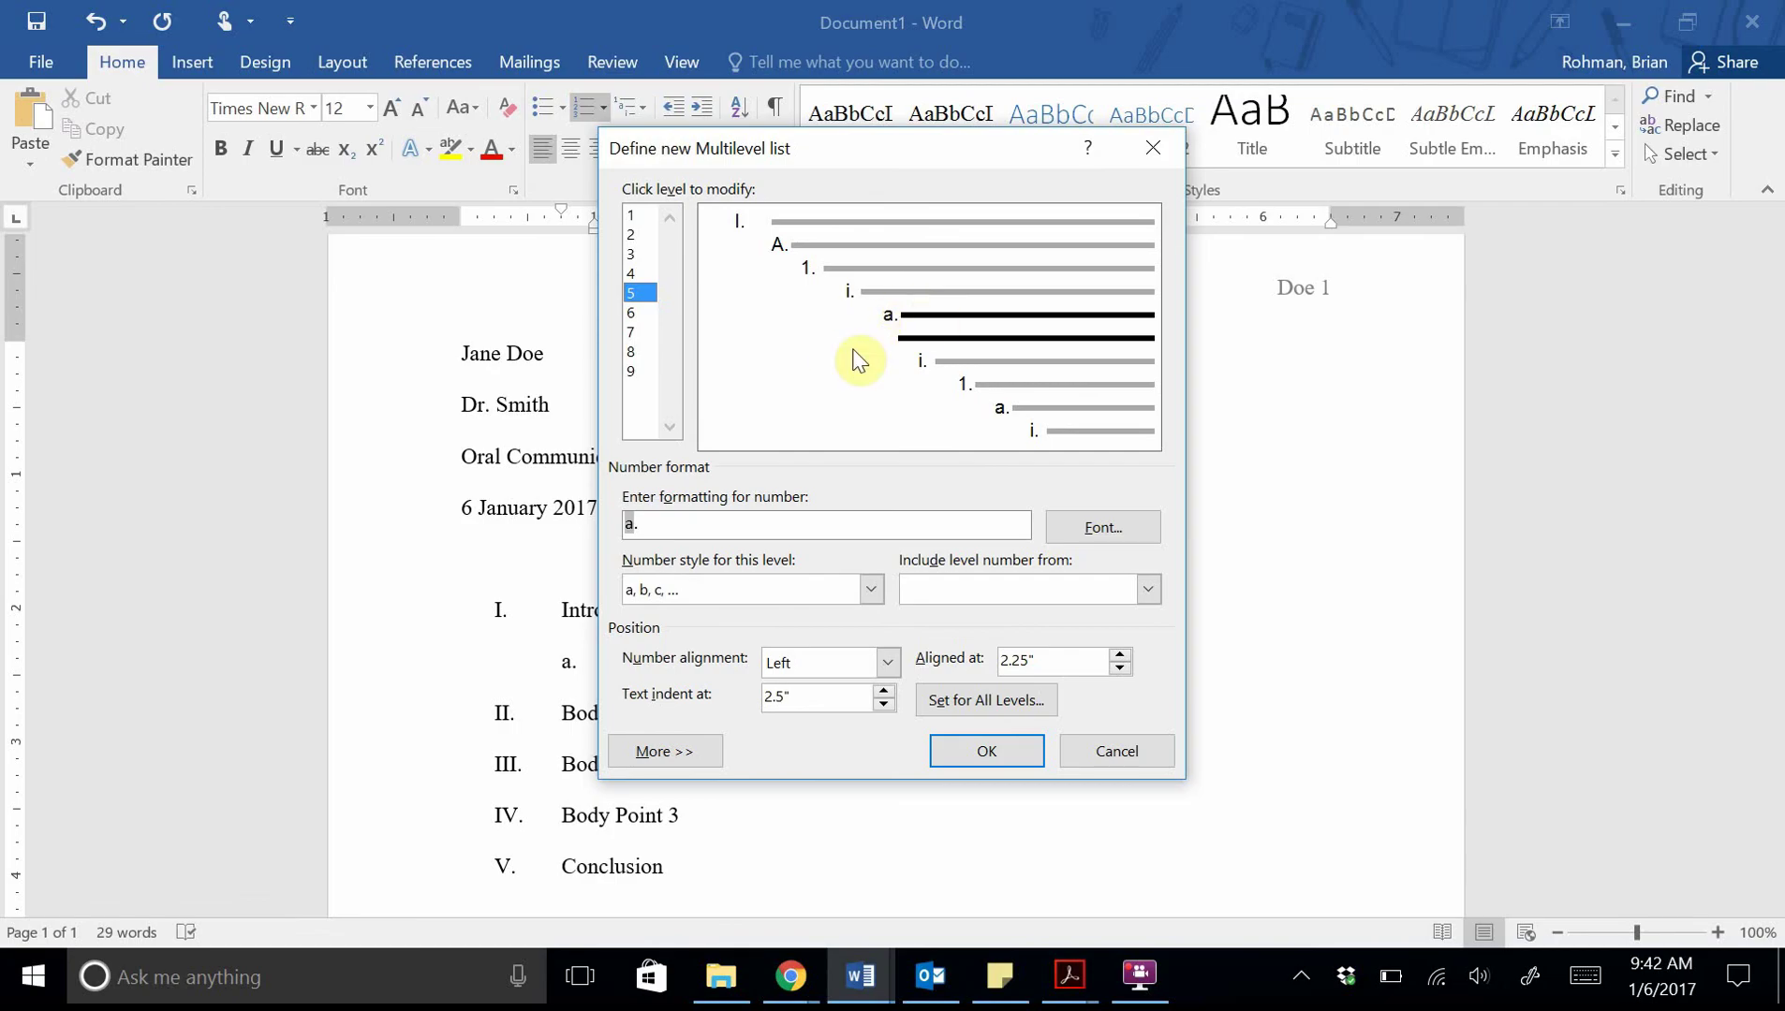
click(634, 312)
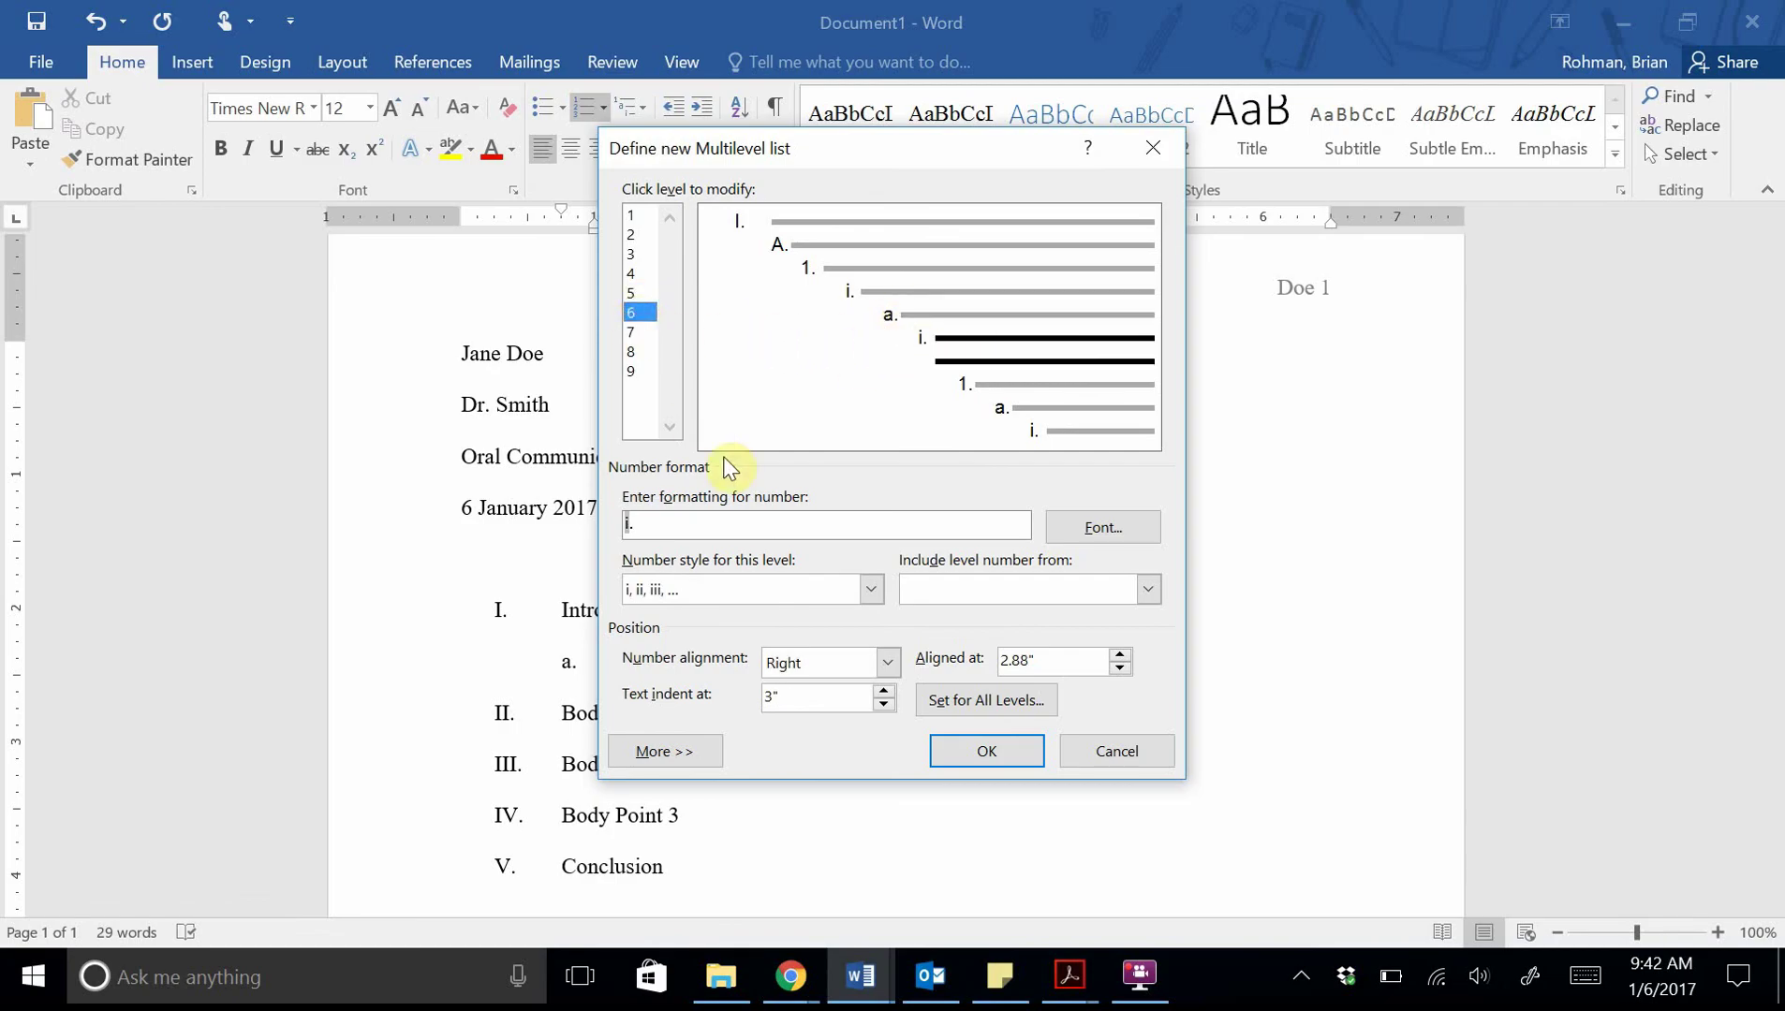
click(752, 586)
click(722, 629)
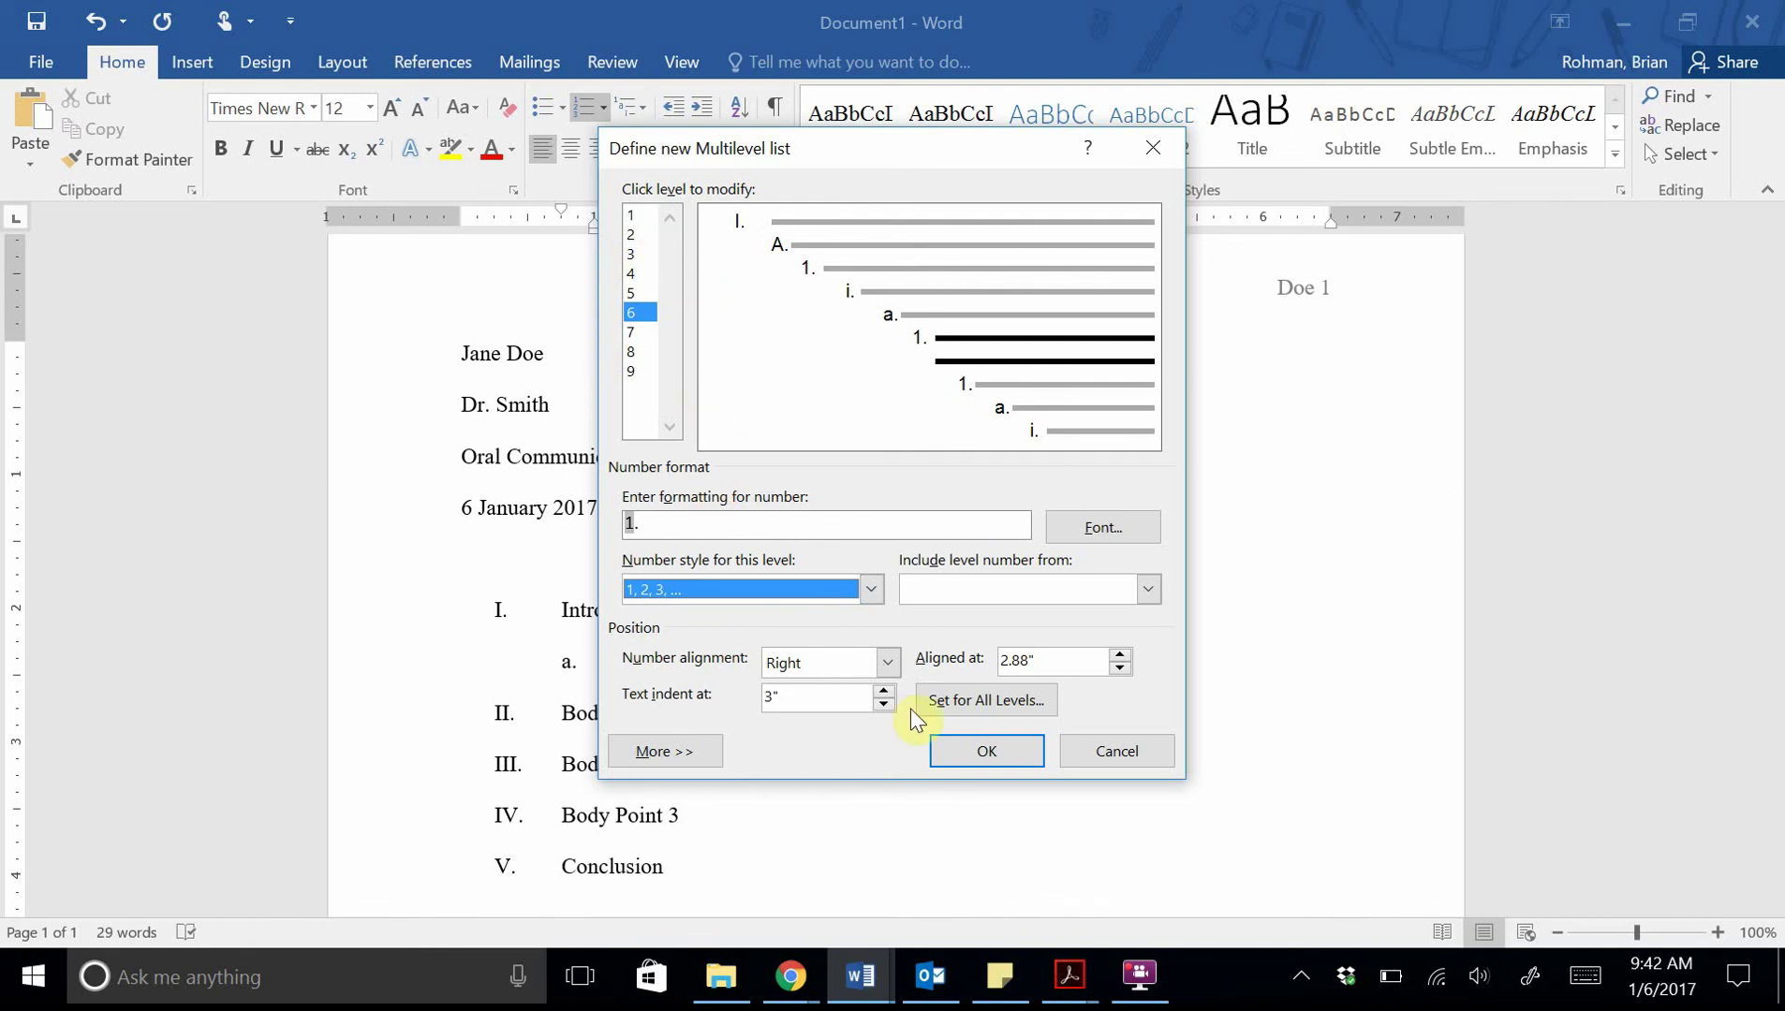
click(990, 753)
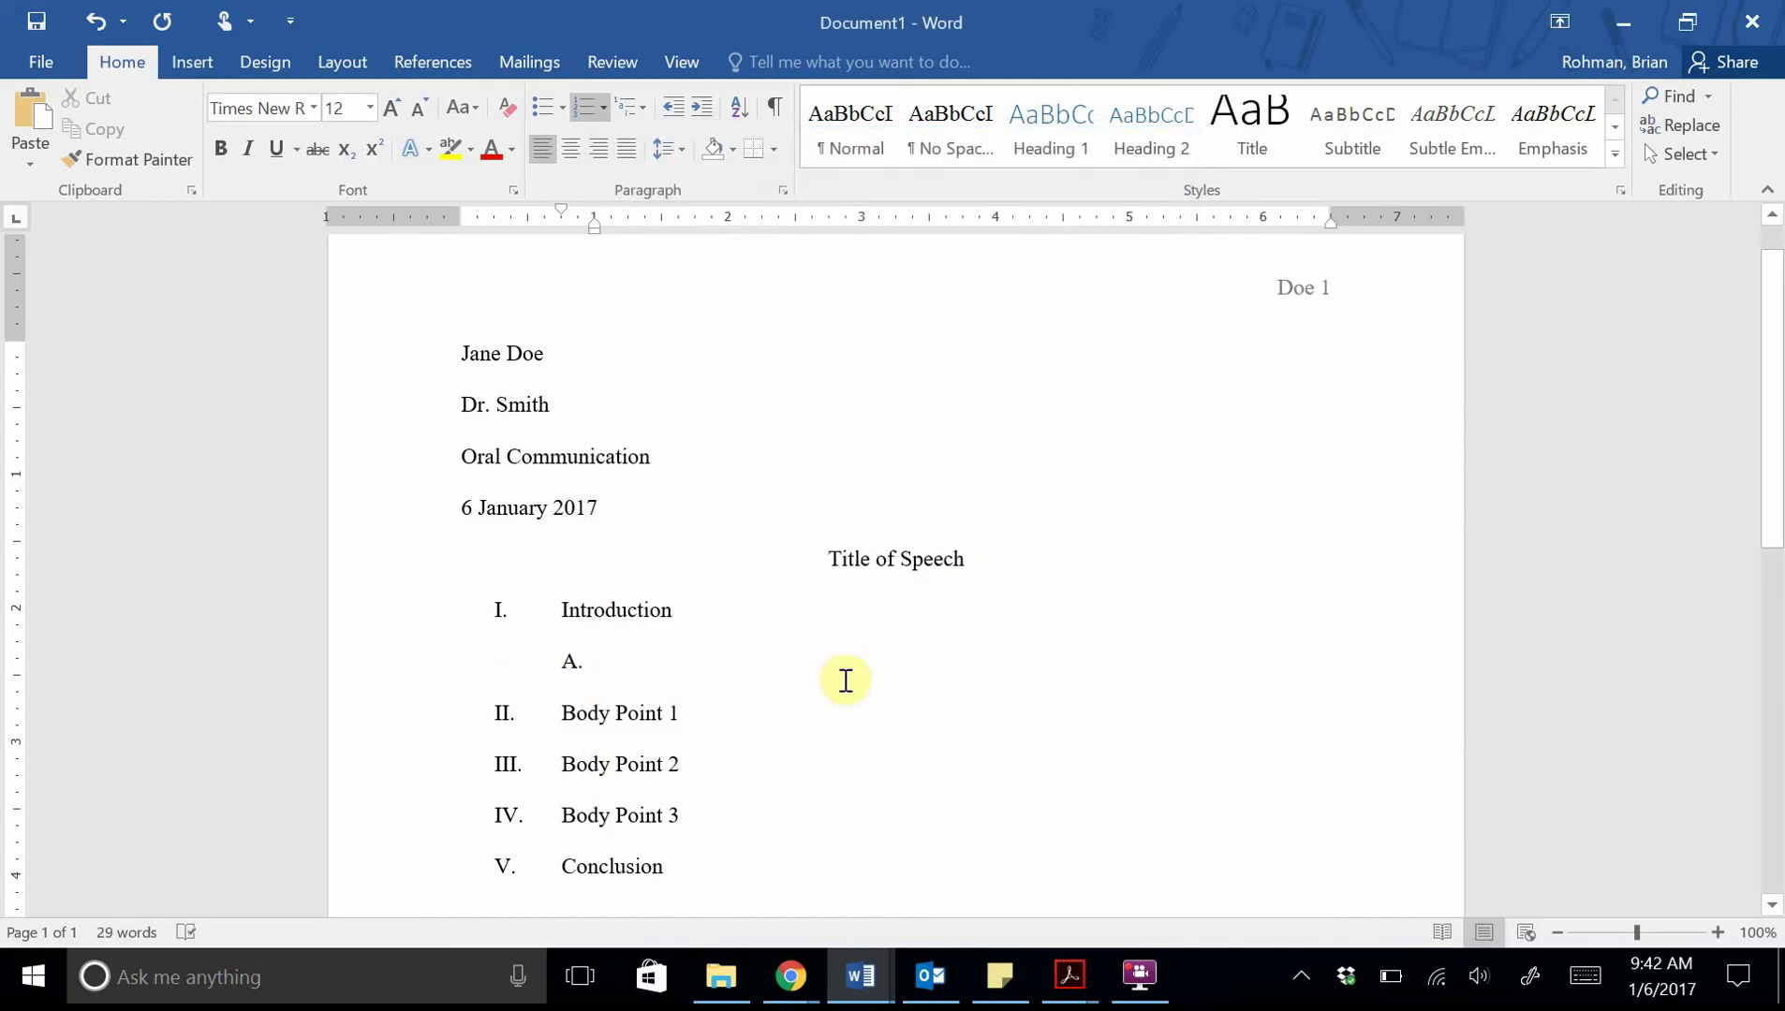
Enter sub-points 'Attention Getting Device' and 'General Summary' under Introduction.
text(Atte)
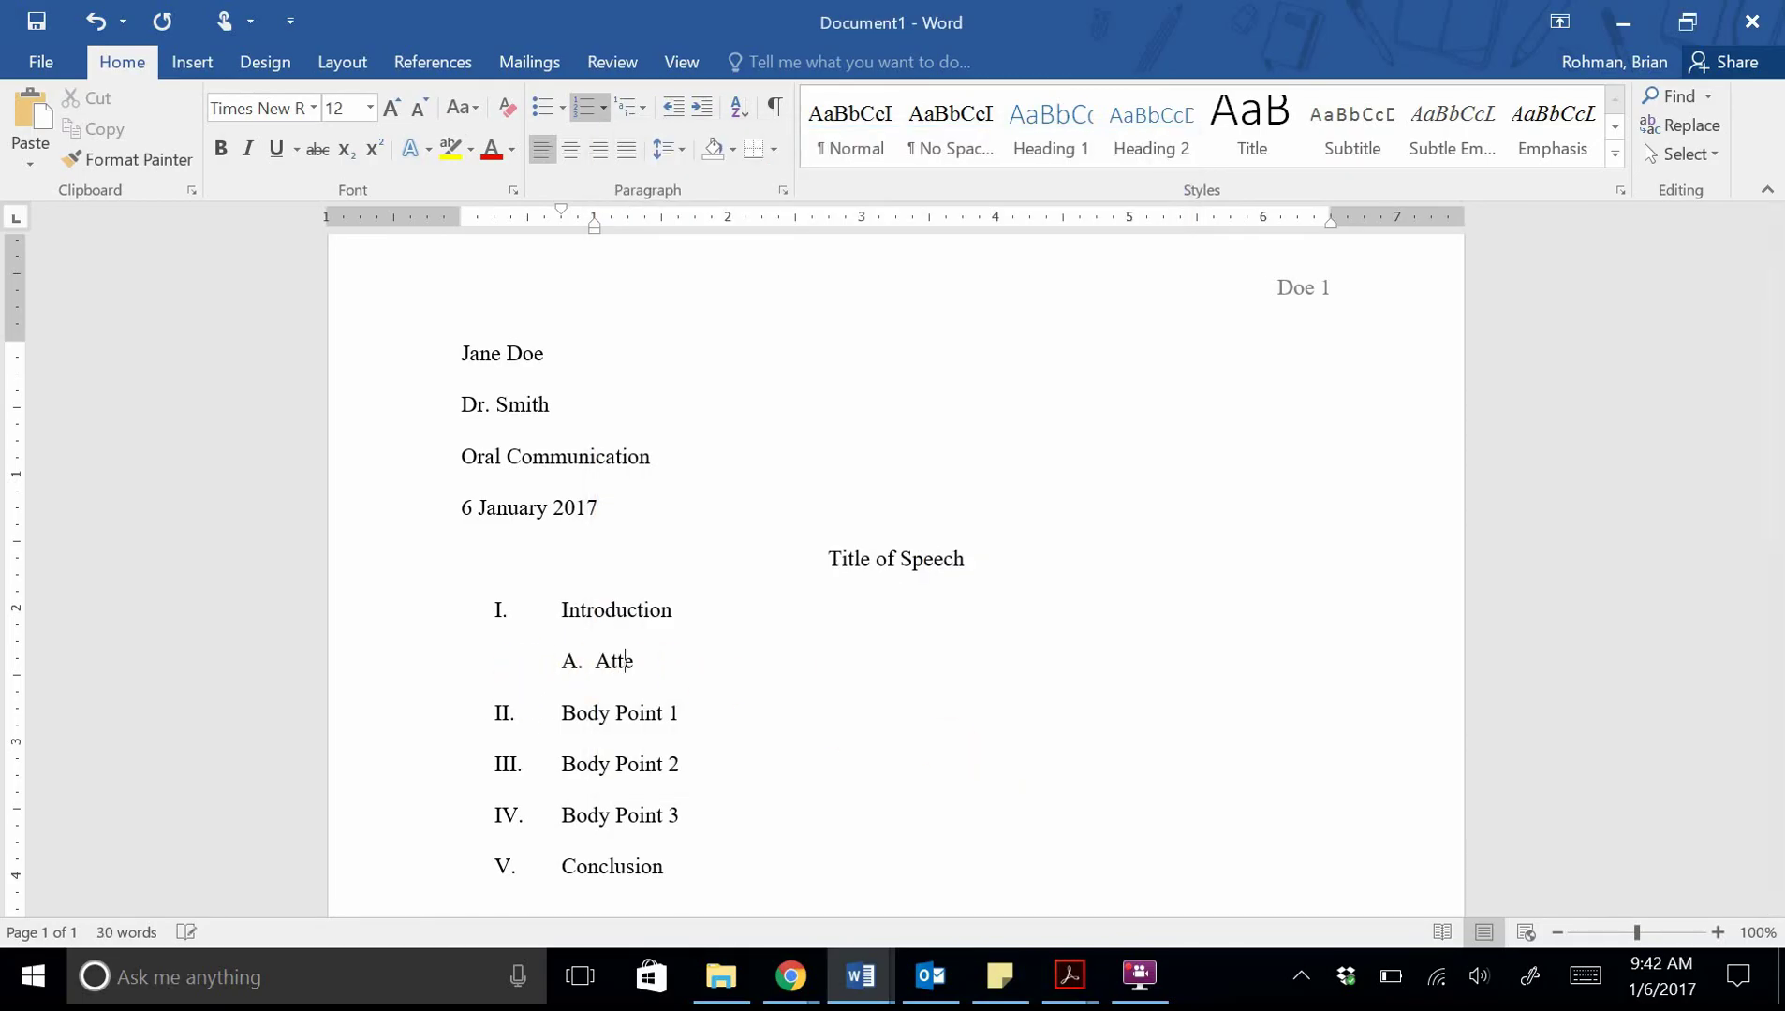
text(ntion Getting Device)
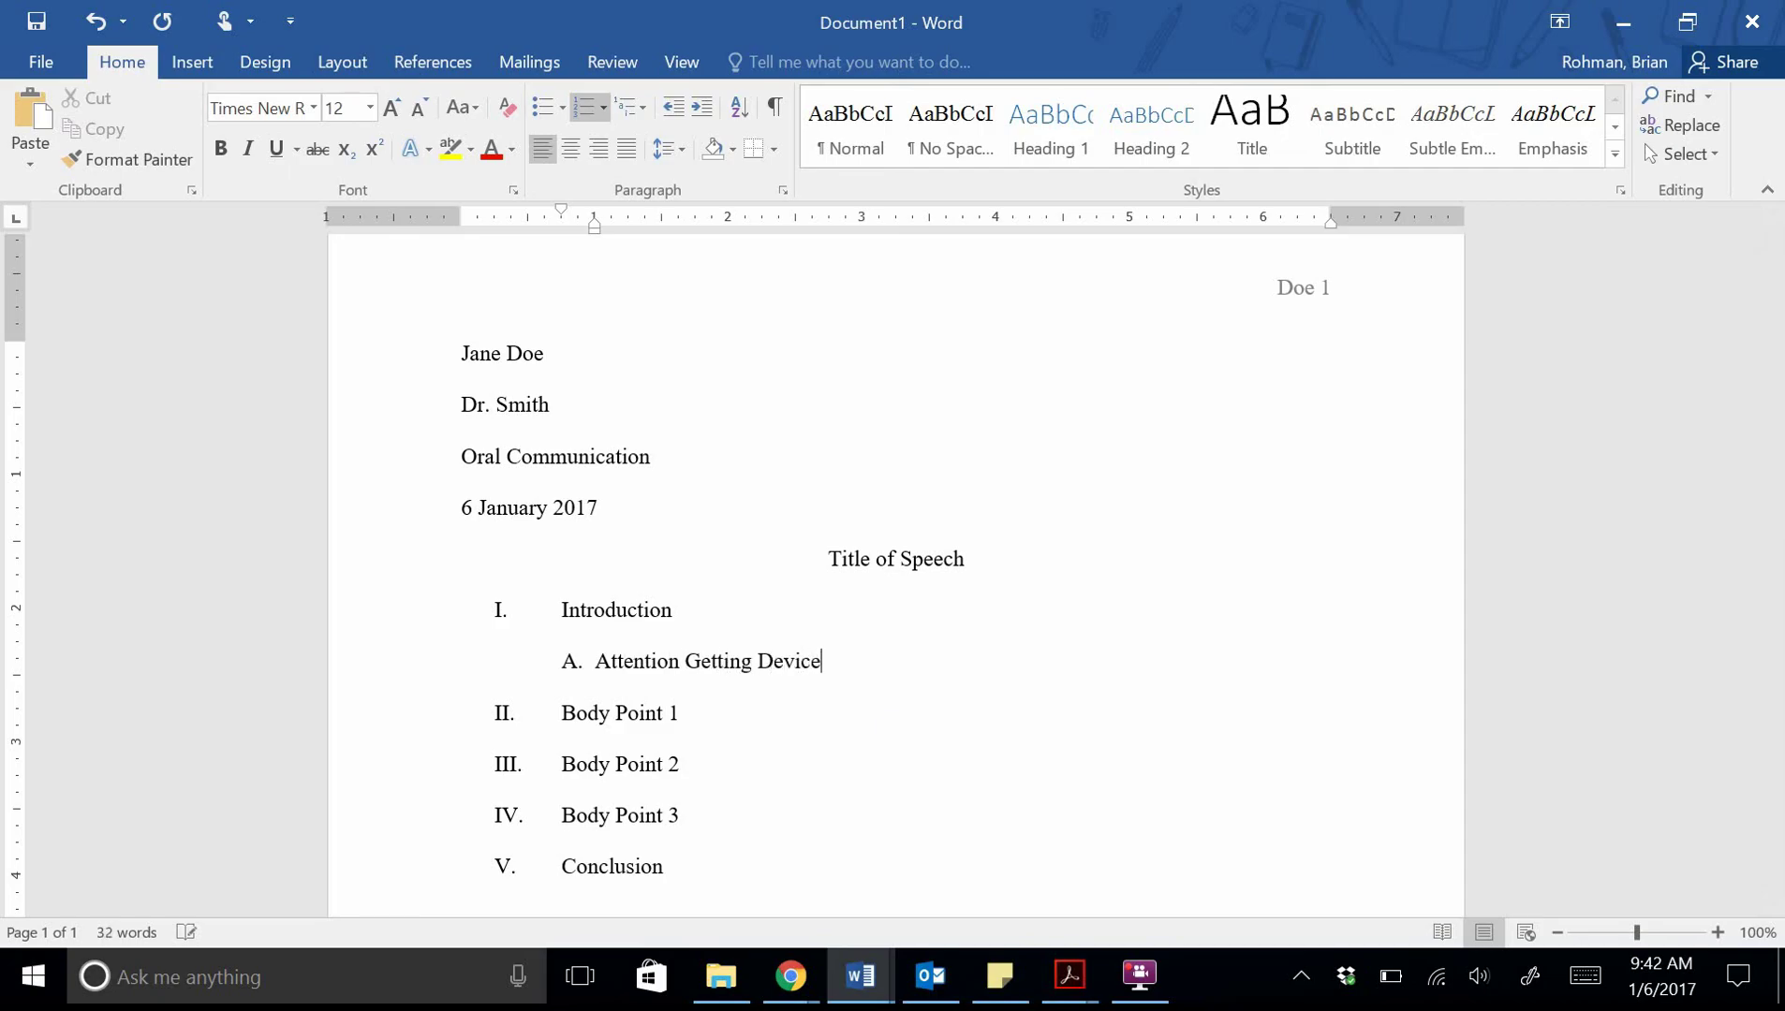
key(Return)
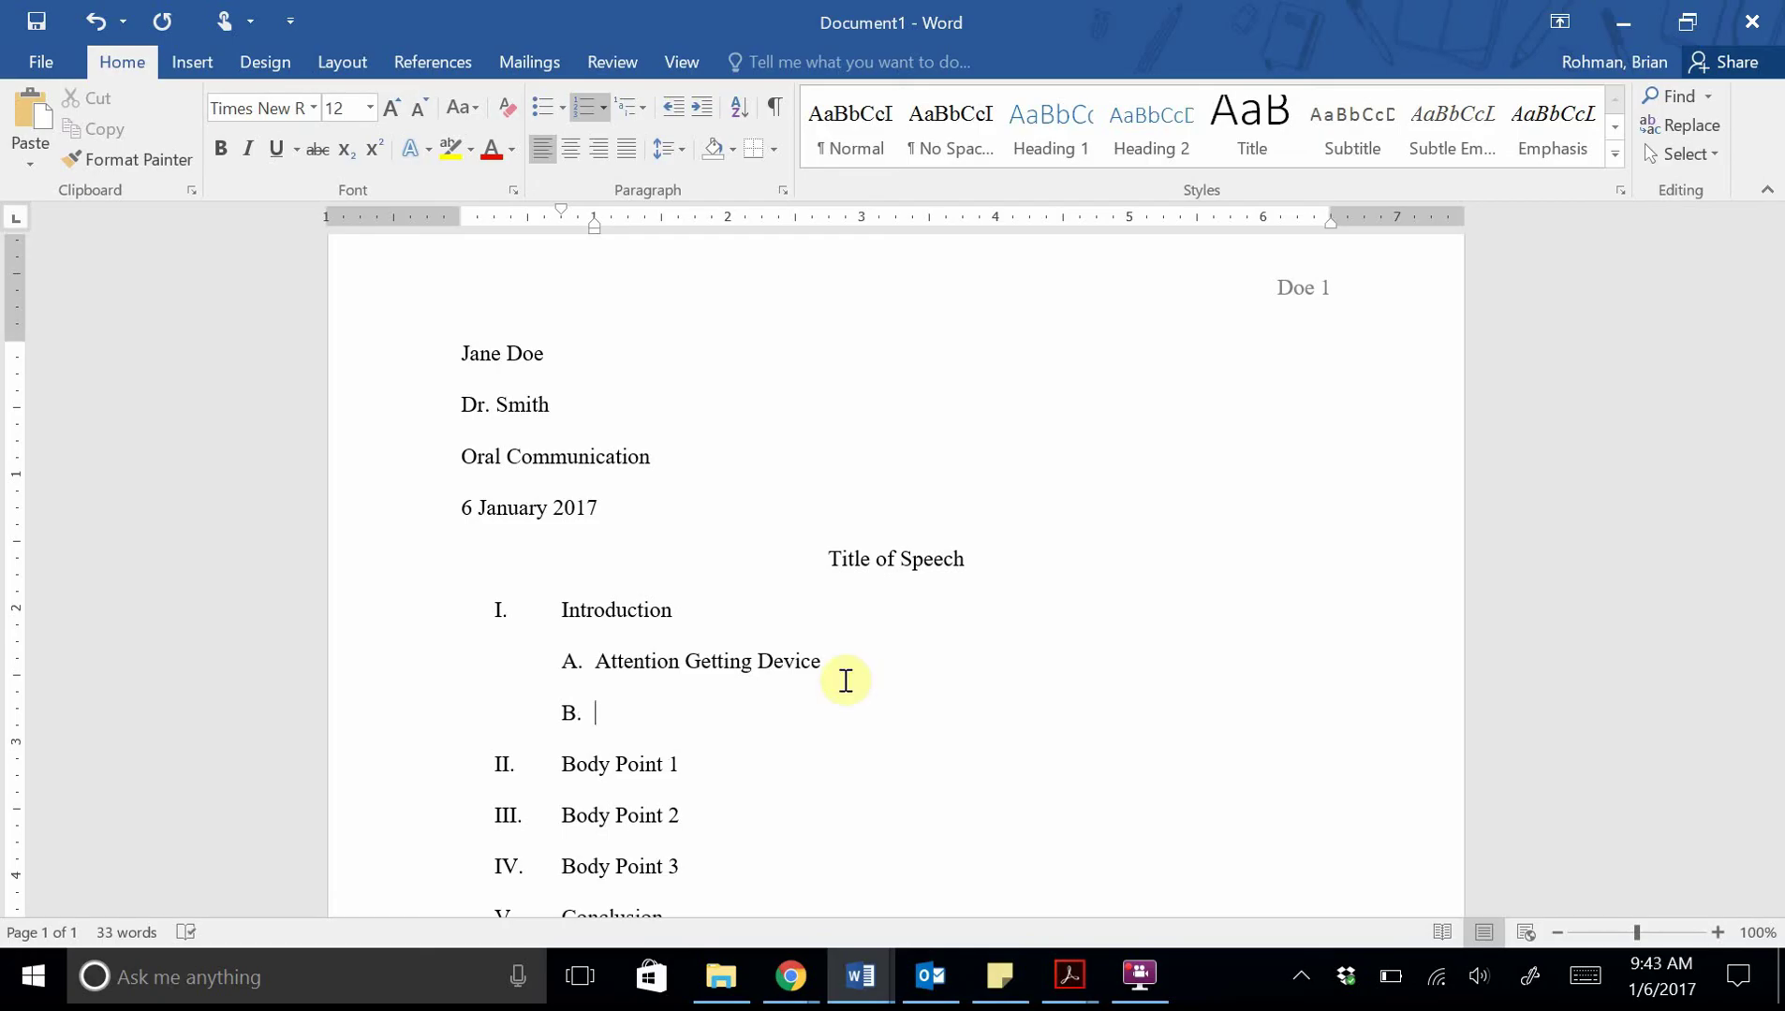
text(General Summary)
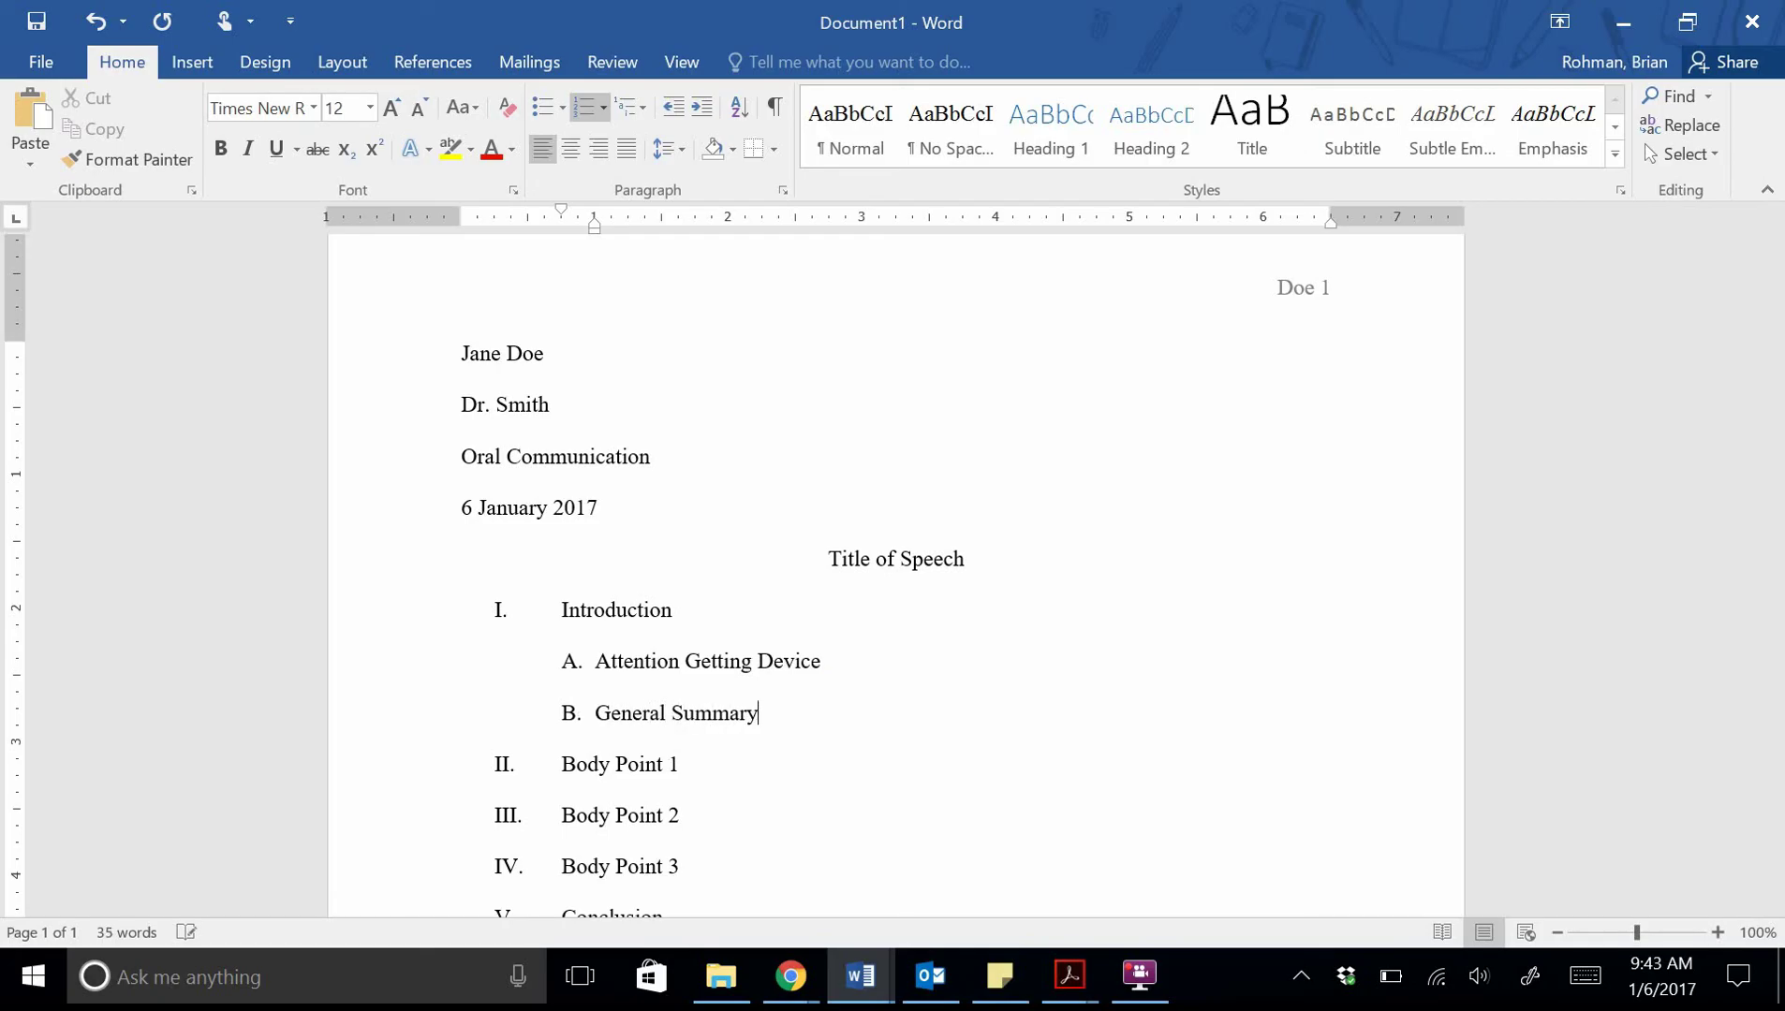
key(Return)
Add sub-point C 'Relevance Statement', correcting 'Relevence' via spelling suggestions.
text(Relevenc)
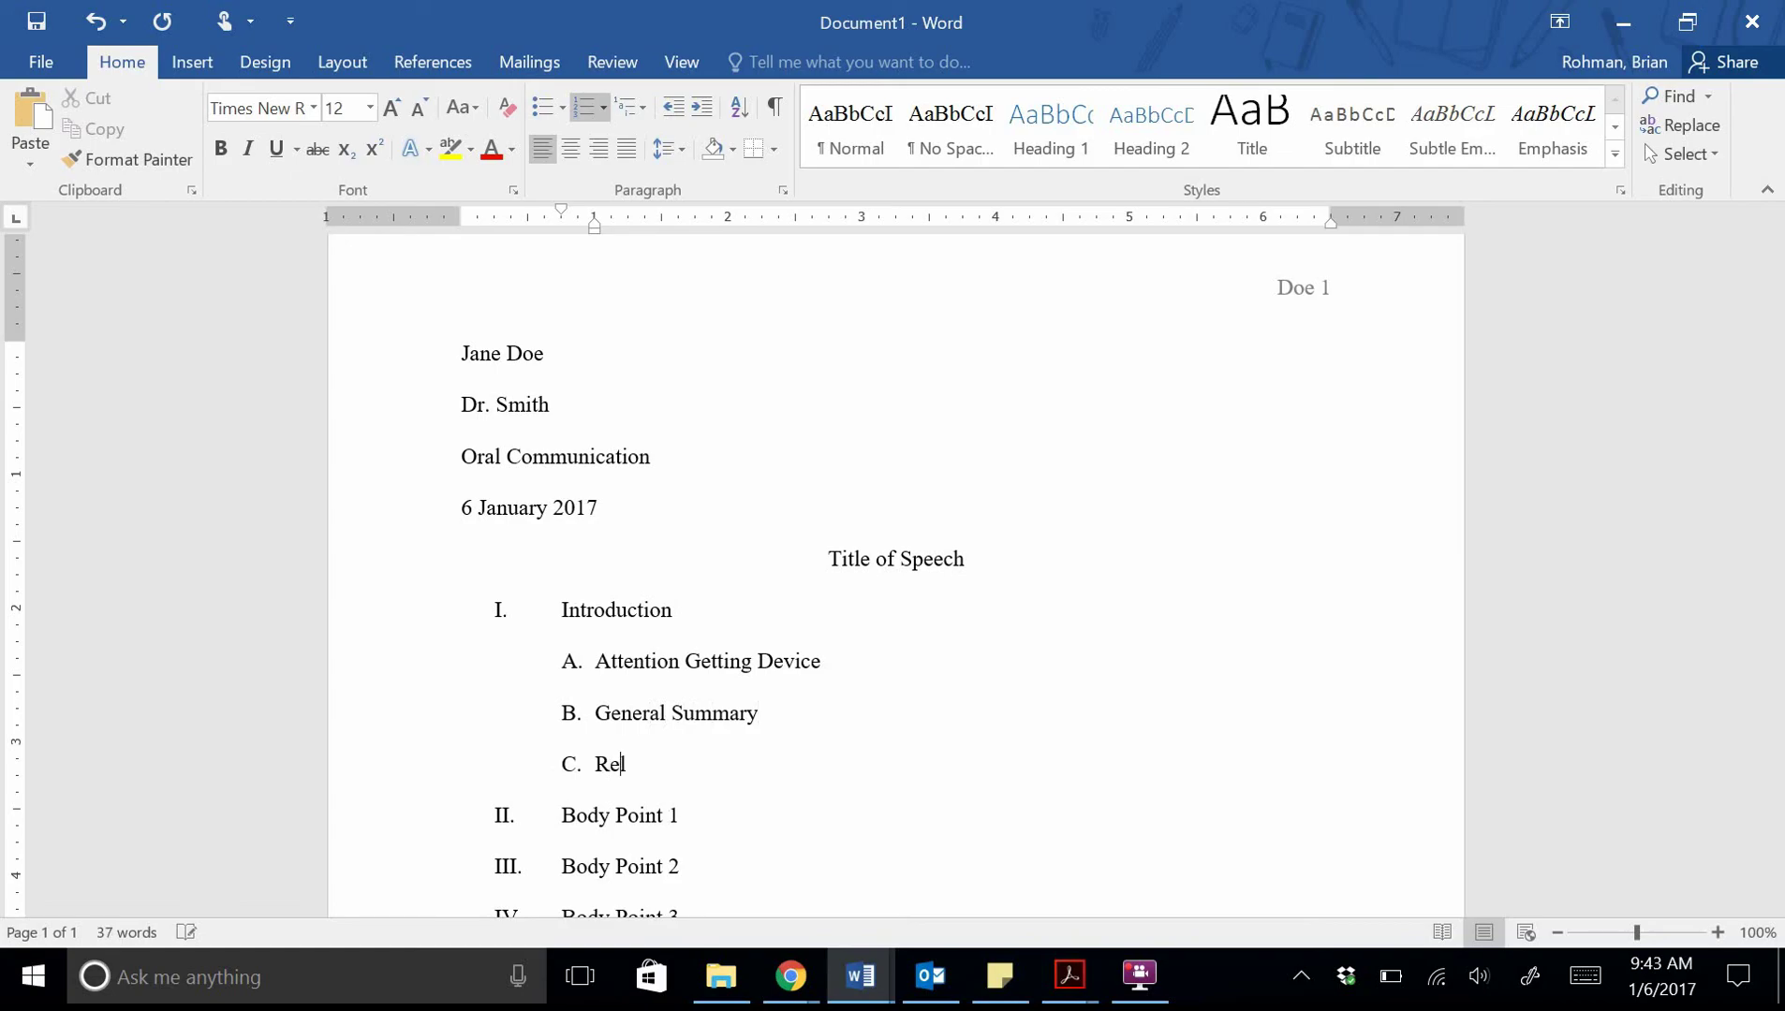
text(e S)
right_click(673, 757)
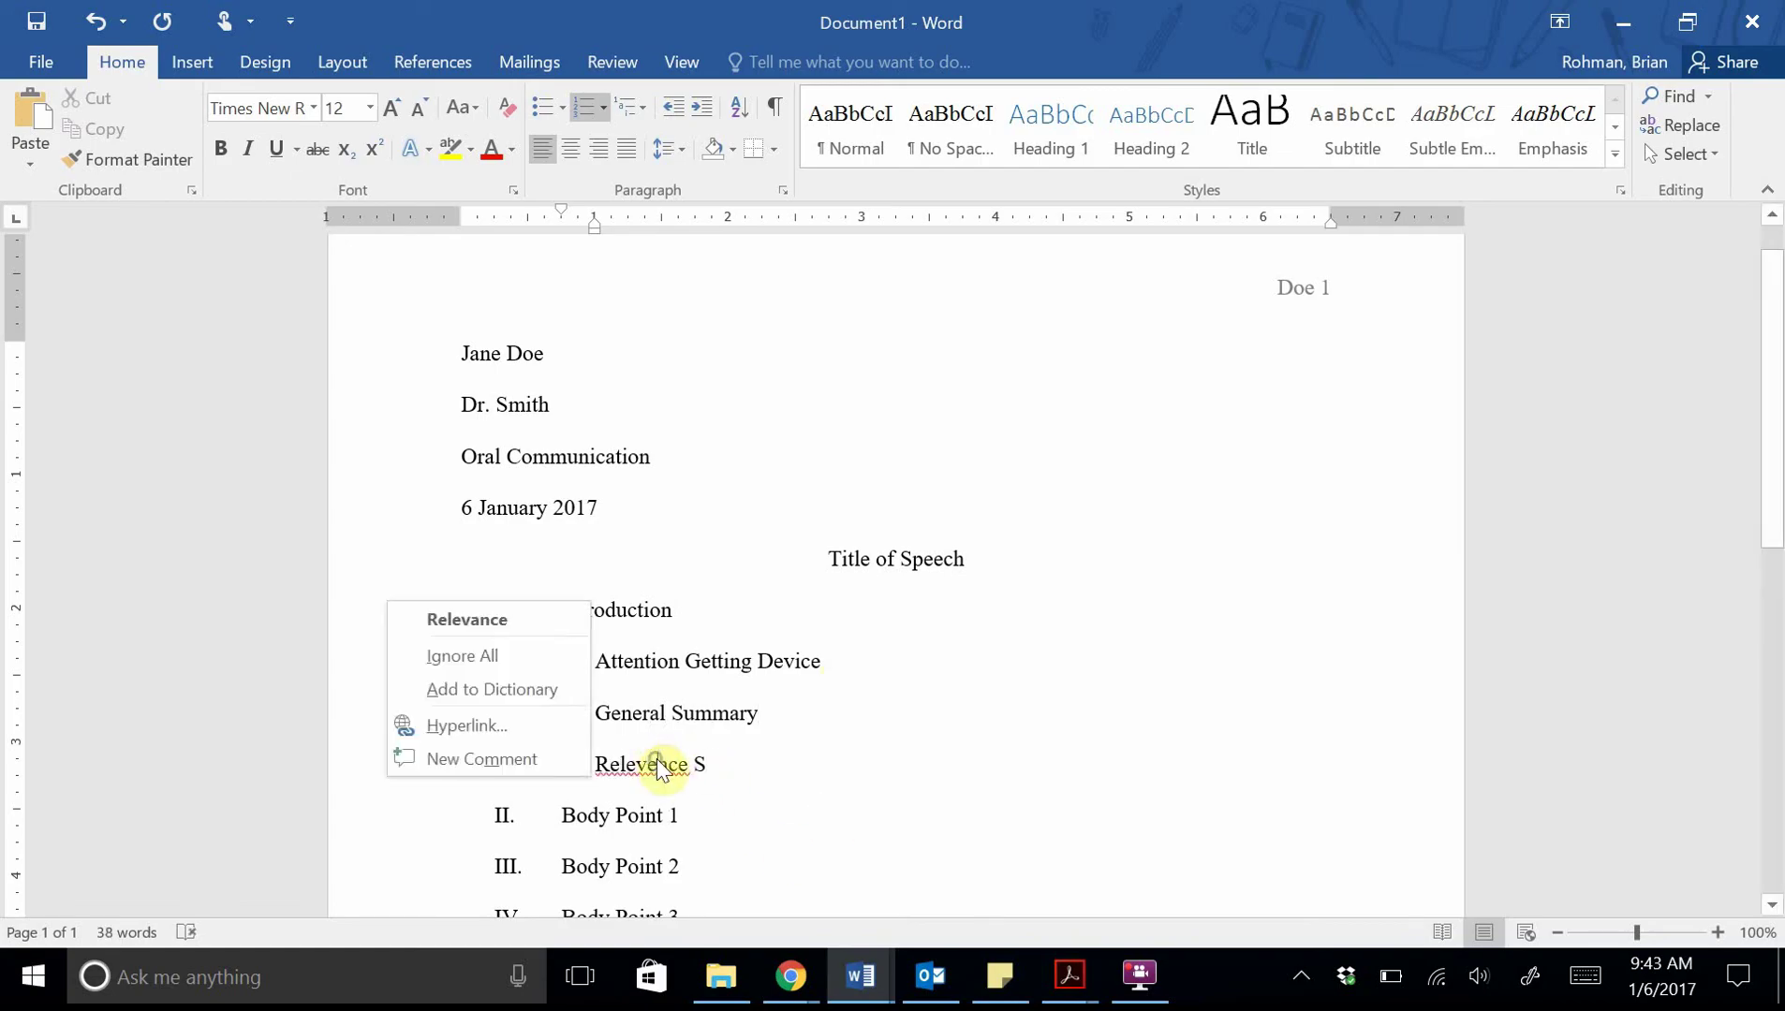
click(524, 620)
click(704, 762)
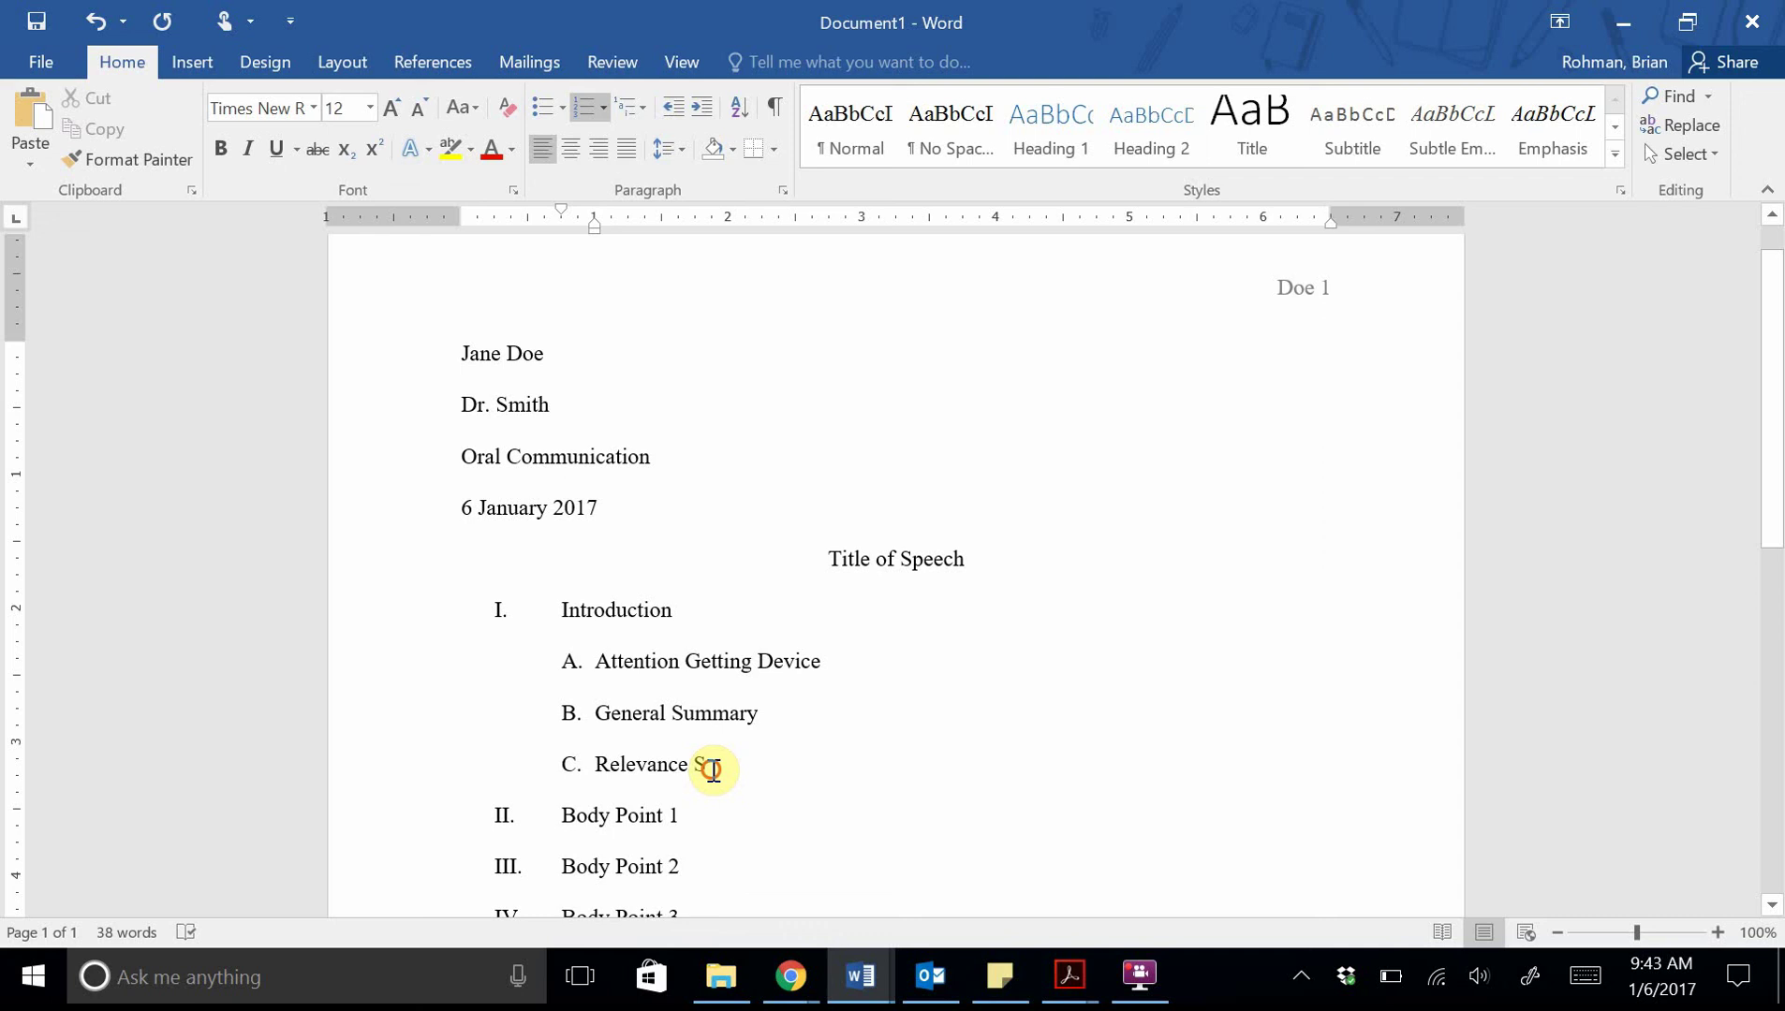
text(tatement)
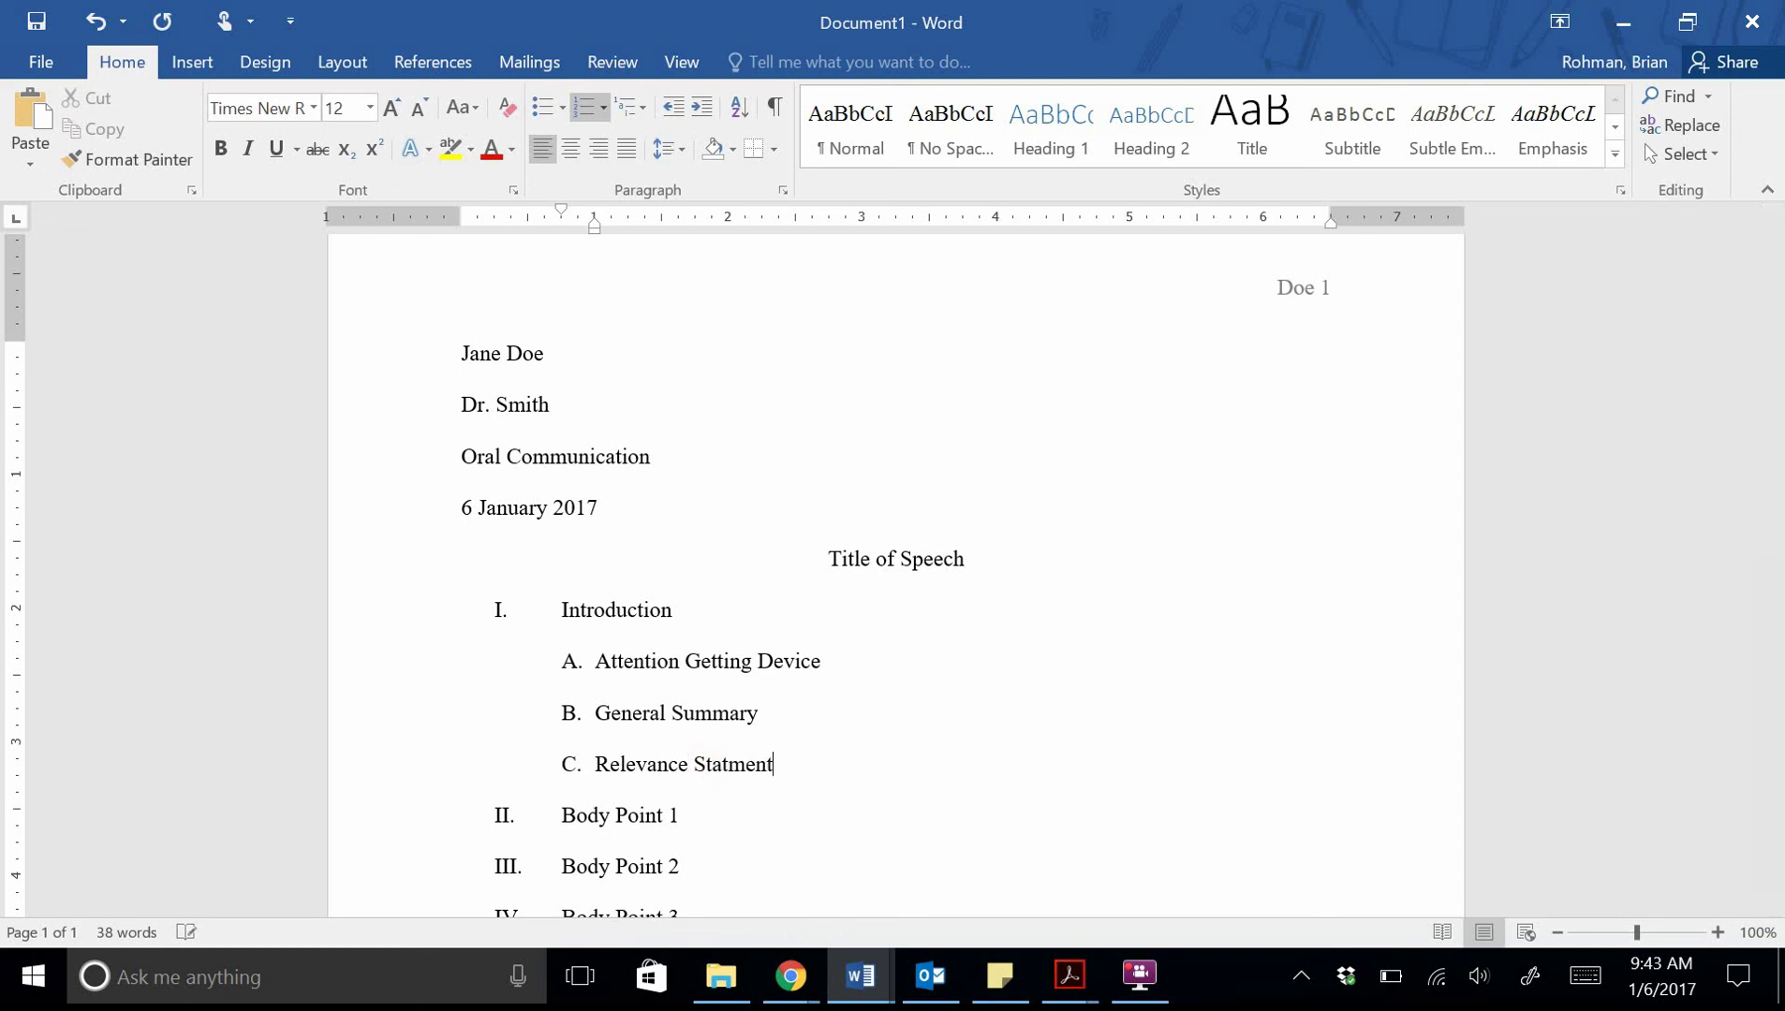
key(BackSpace)
key(BackSpace)
key(BackSpace)
key(BackSpace)
text(ement)
Add 'Thesis Statement' and 'Preview Statement' as items D and E, deleting the extra empty item.
key(Return)
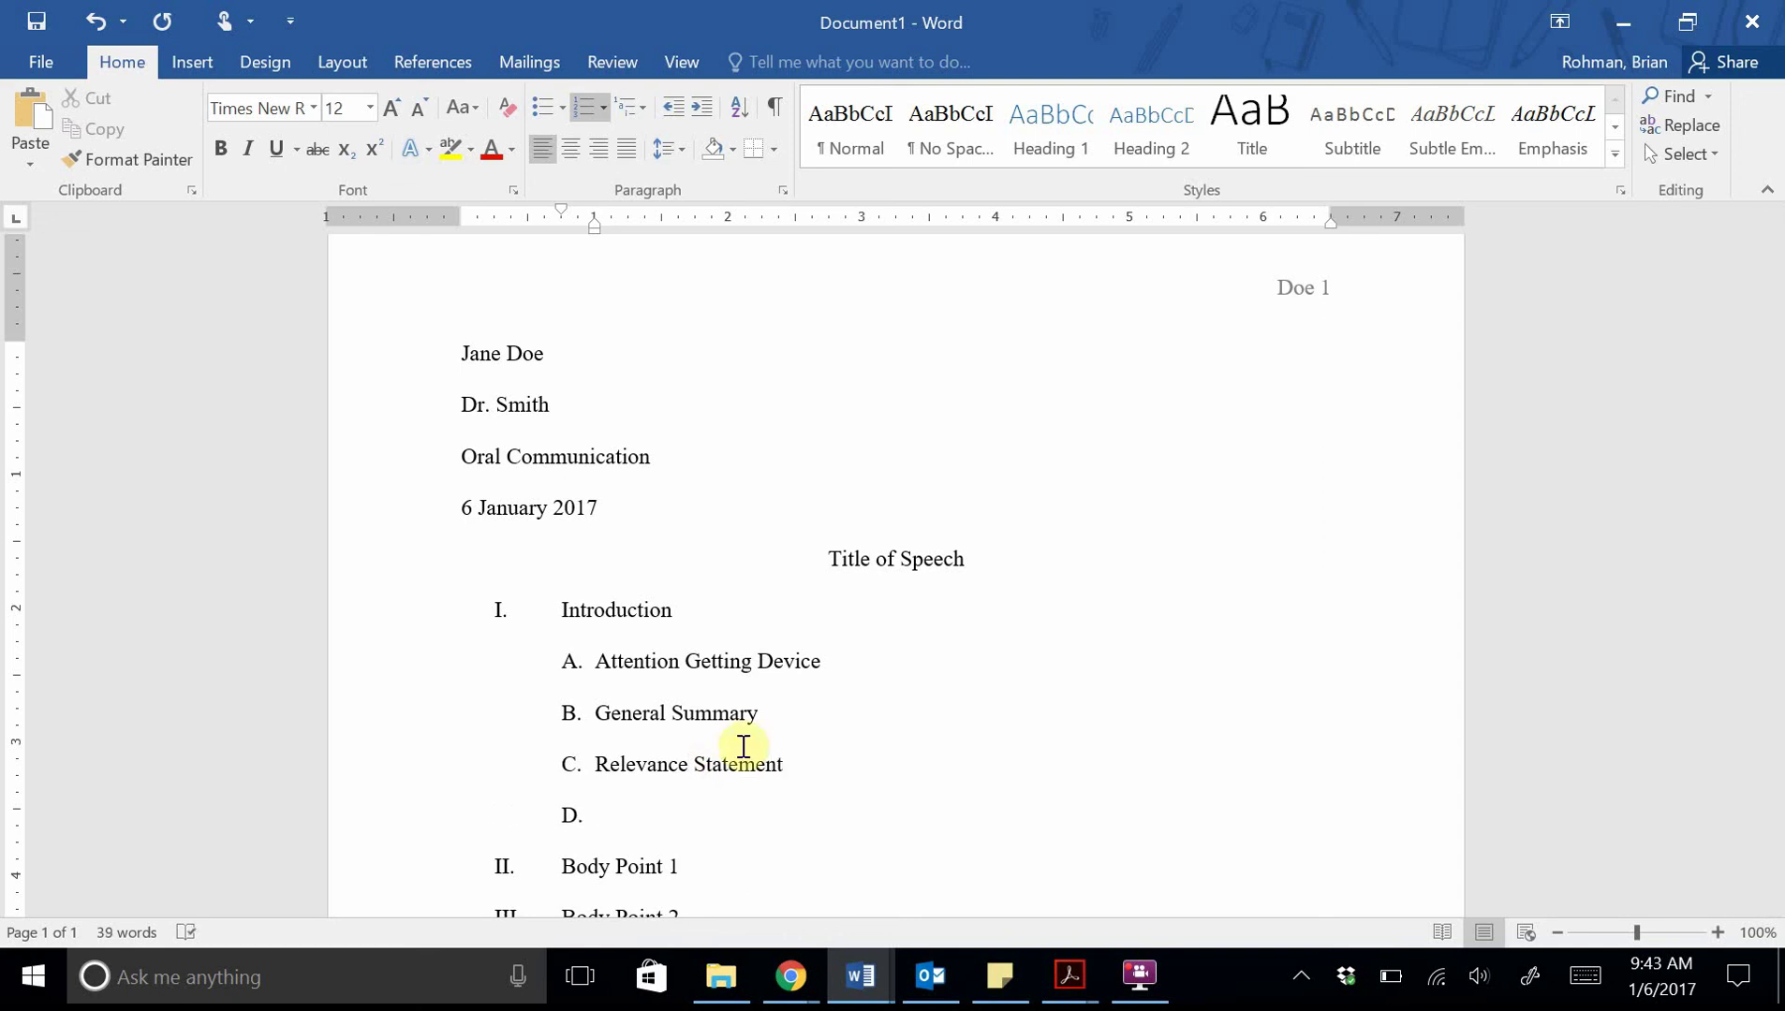
text(Thesis Statement)
key(Return)
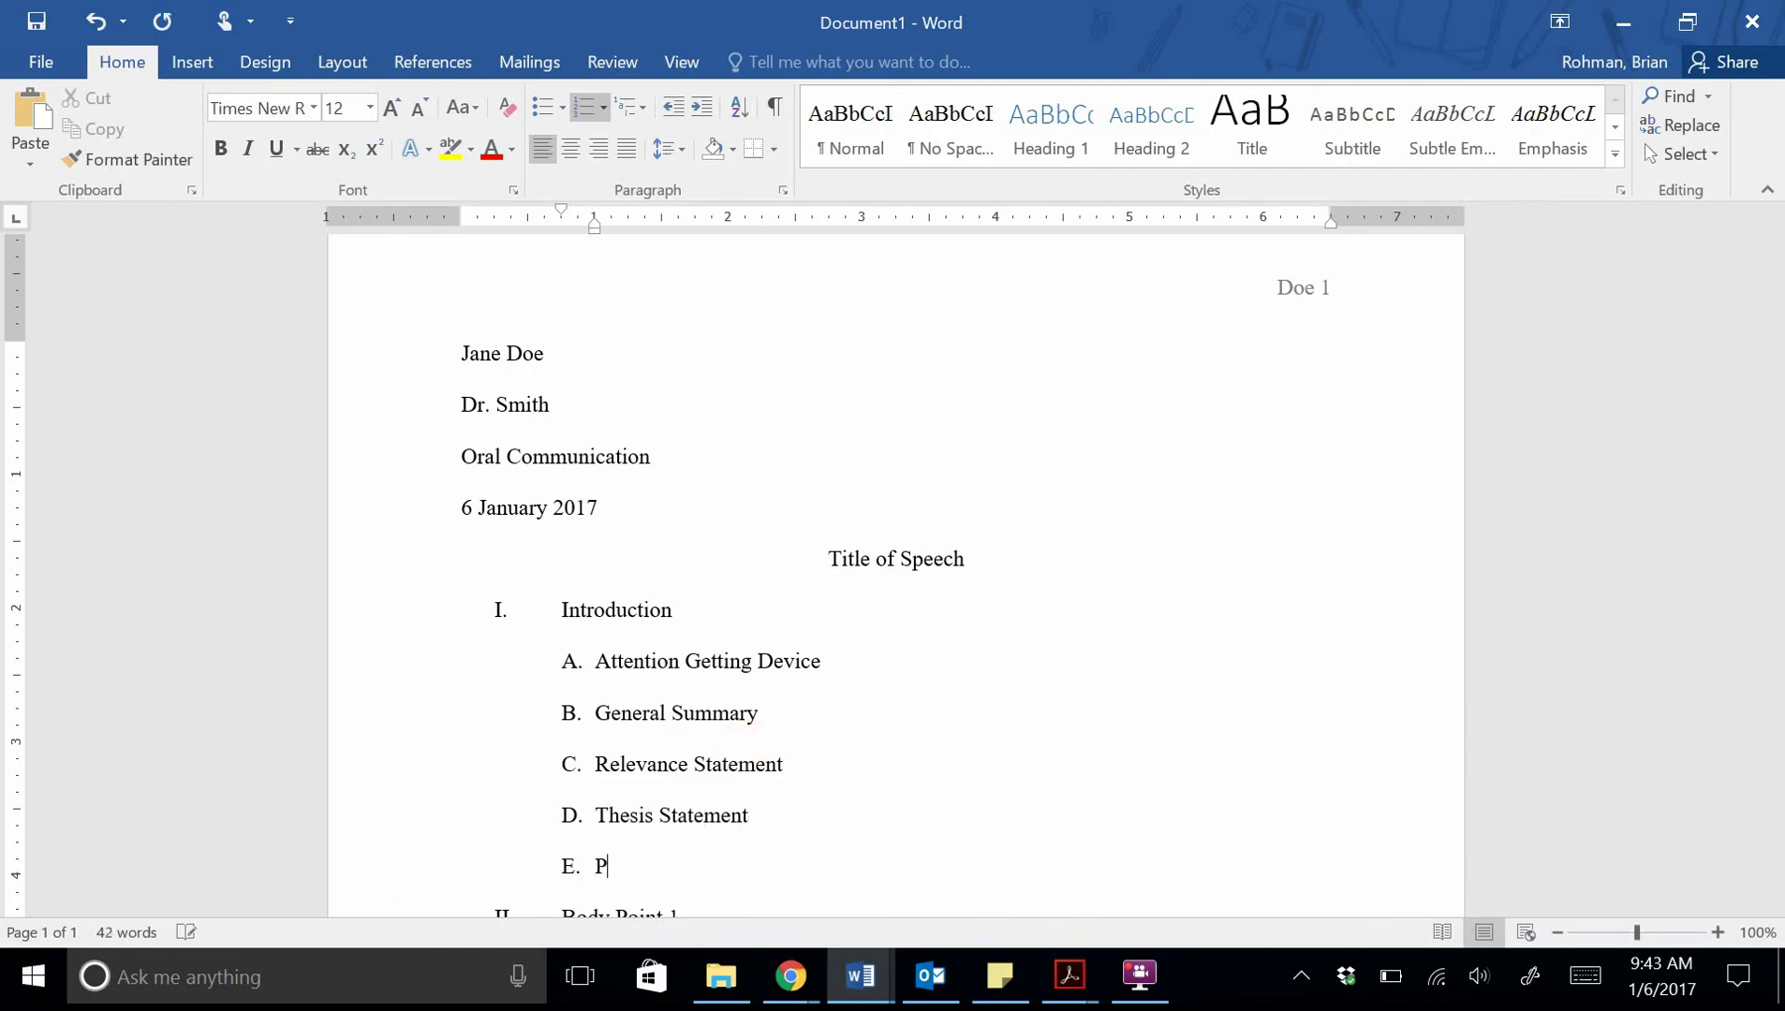
text(view Statement)
key(Return)
scroll(829, 713, down, 2)
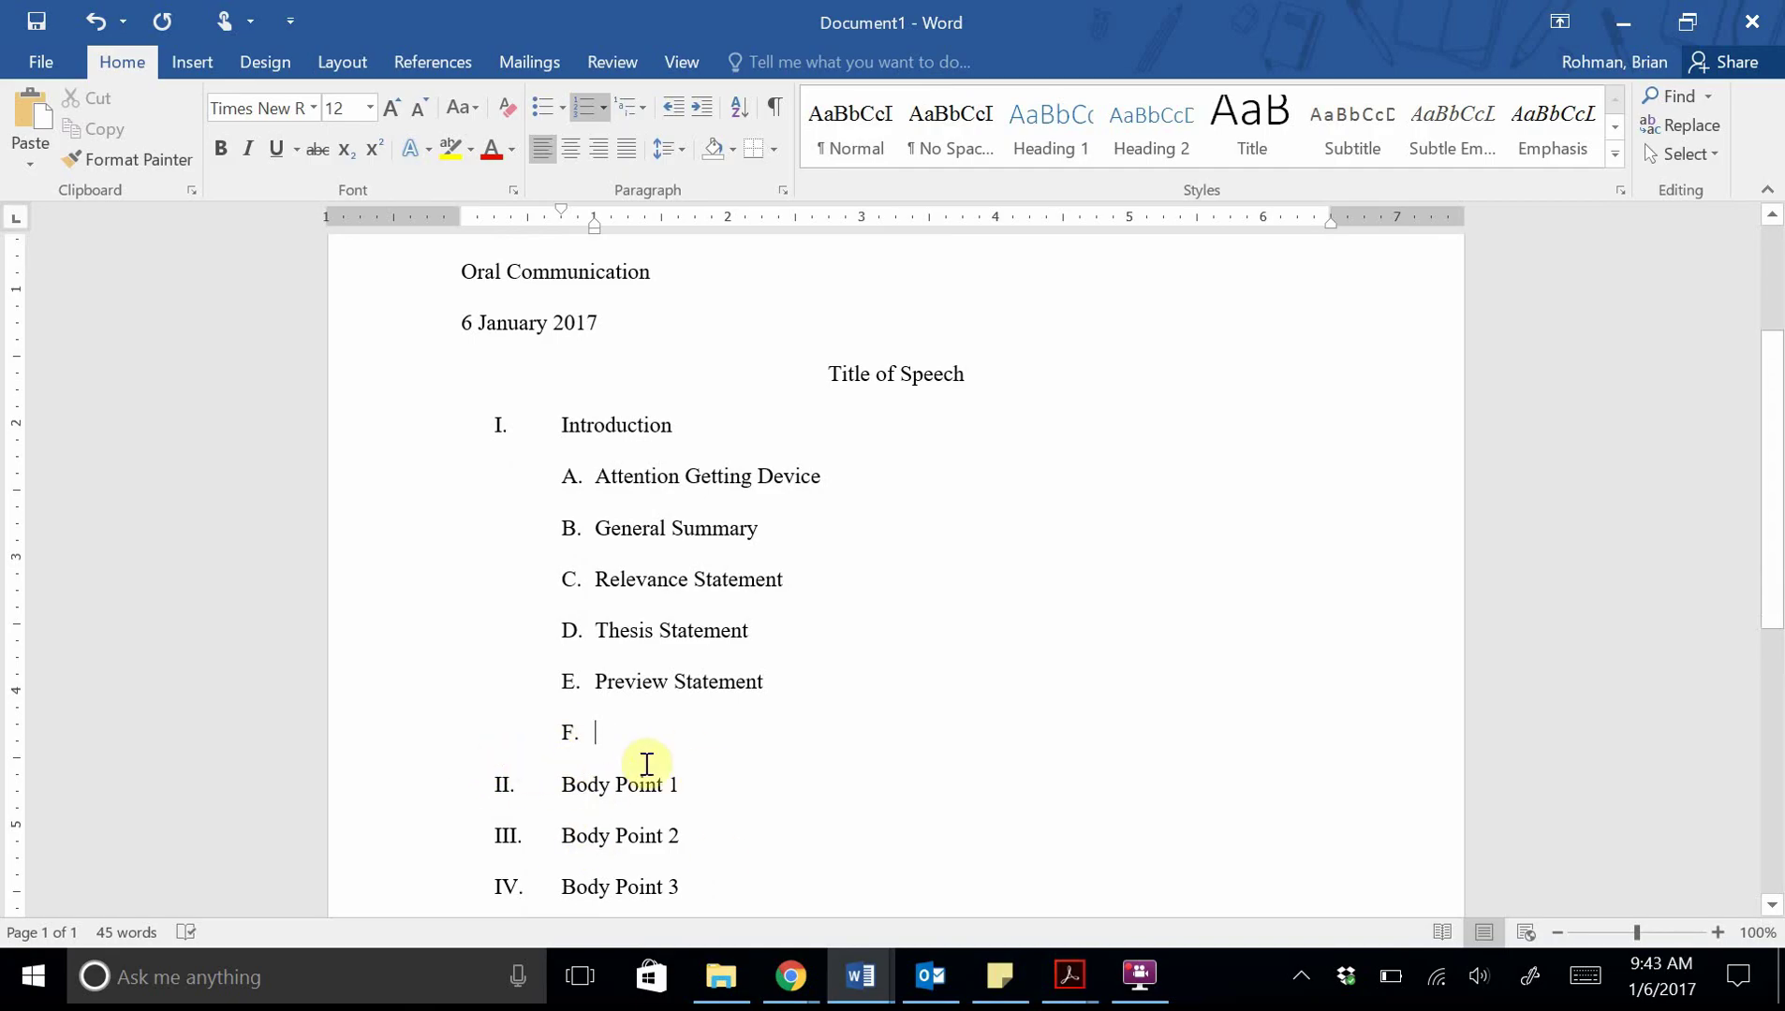
key(shift+Tab)
key(BackSpace)
key(BackSpace)
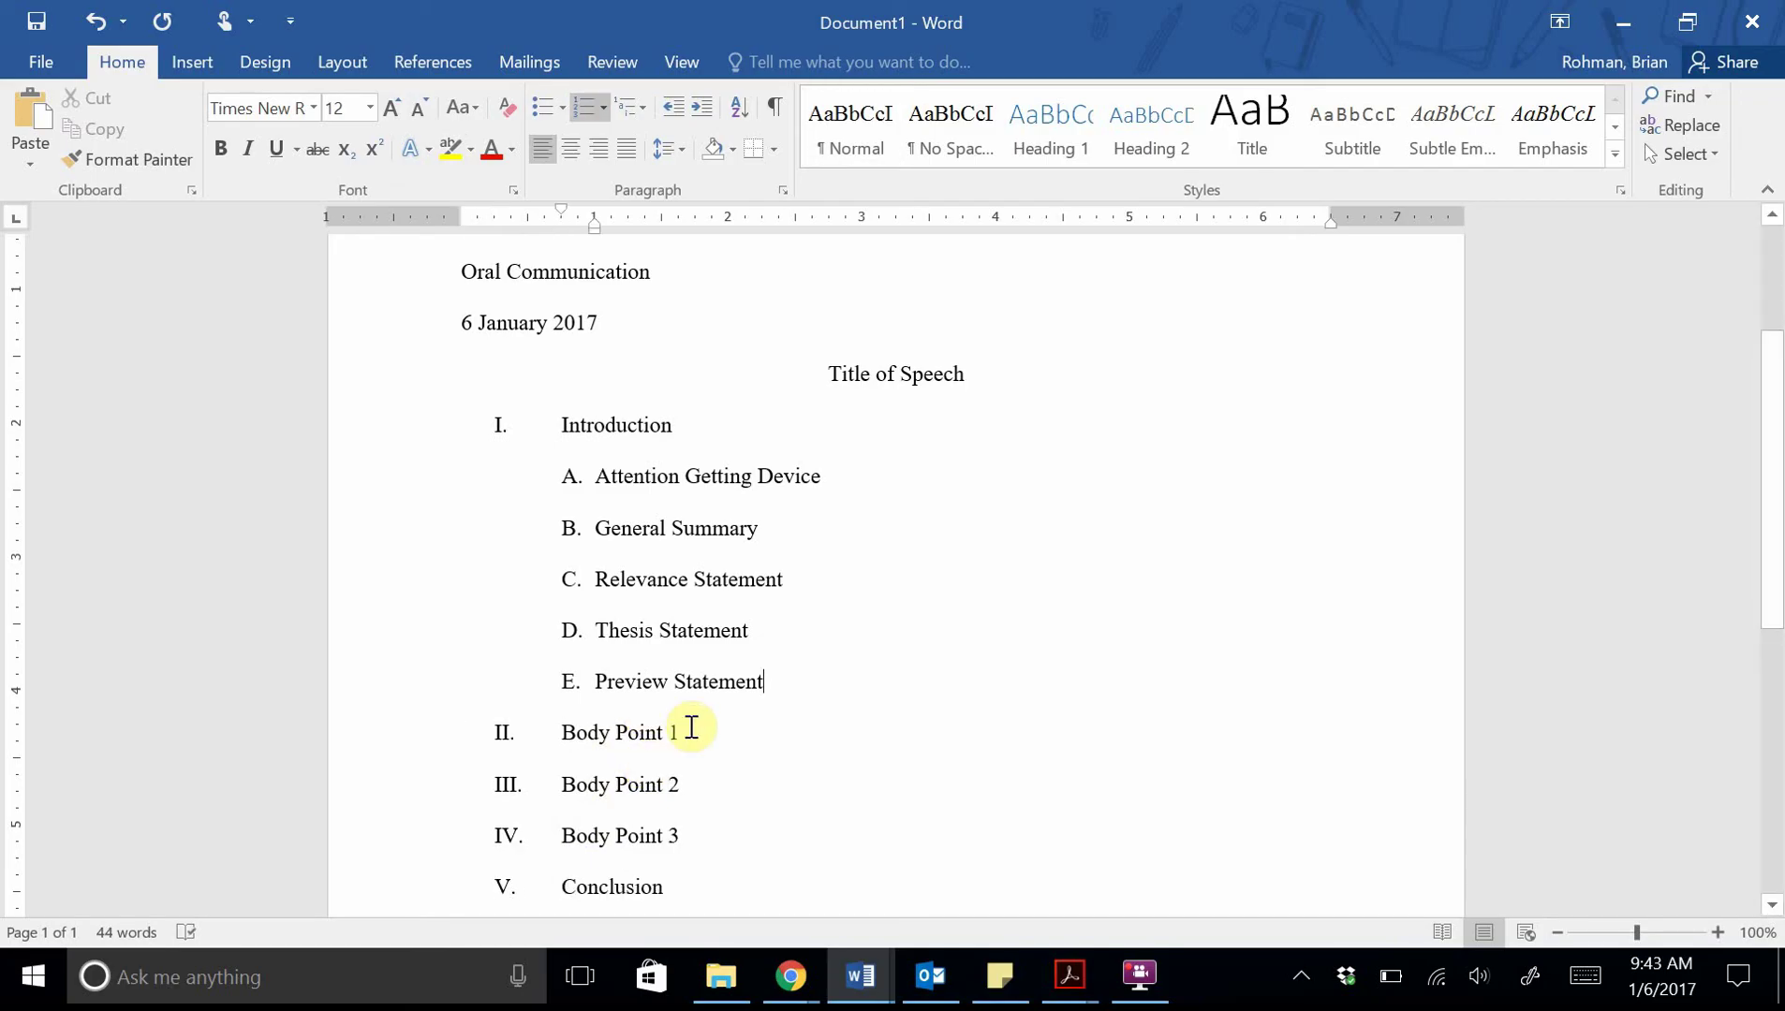
scroll(783, 719, down, 1)
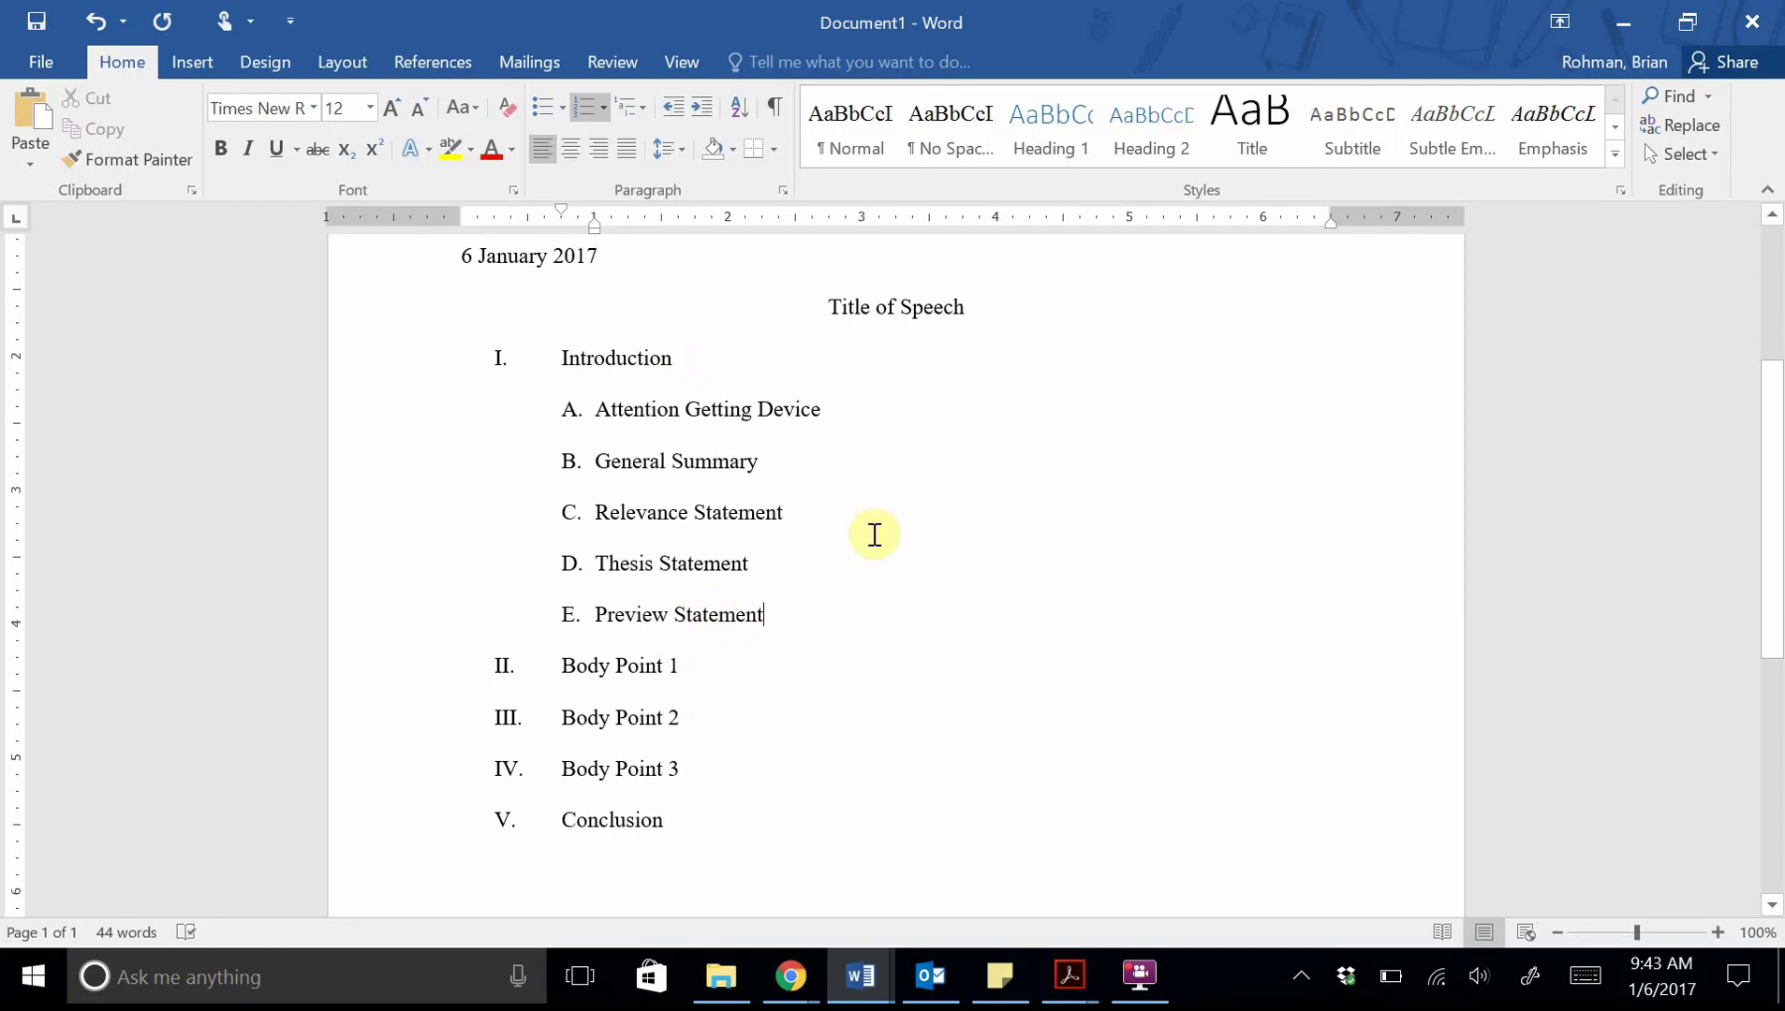
Add 'Sub Point 1' under Body Point 1 with 'Evidence with citation', 'Warrant/Explanation' and 'Impact' nested below.
click(680, 666)
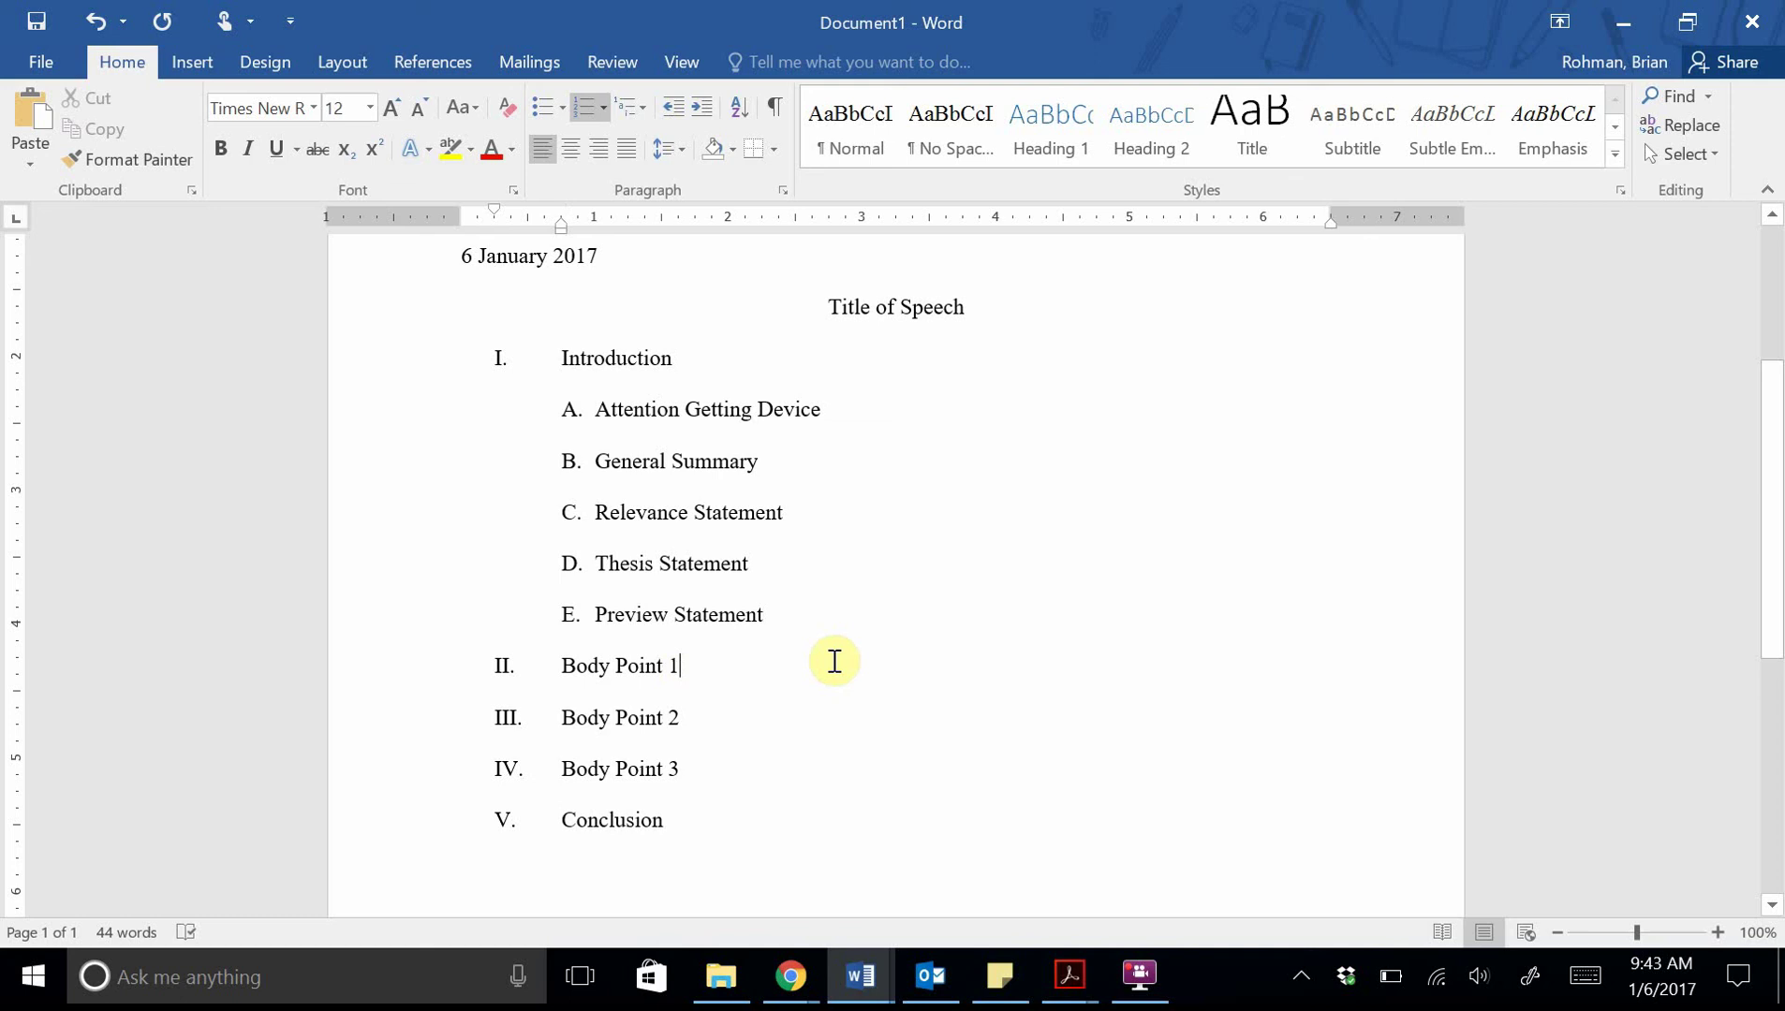
key(Return)
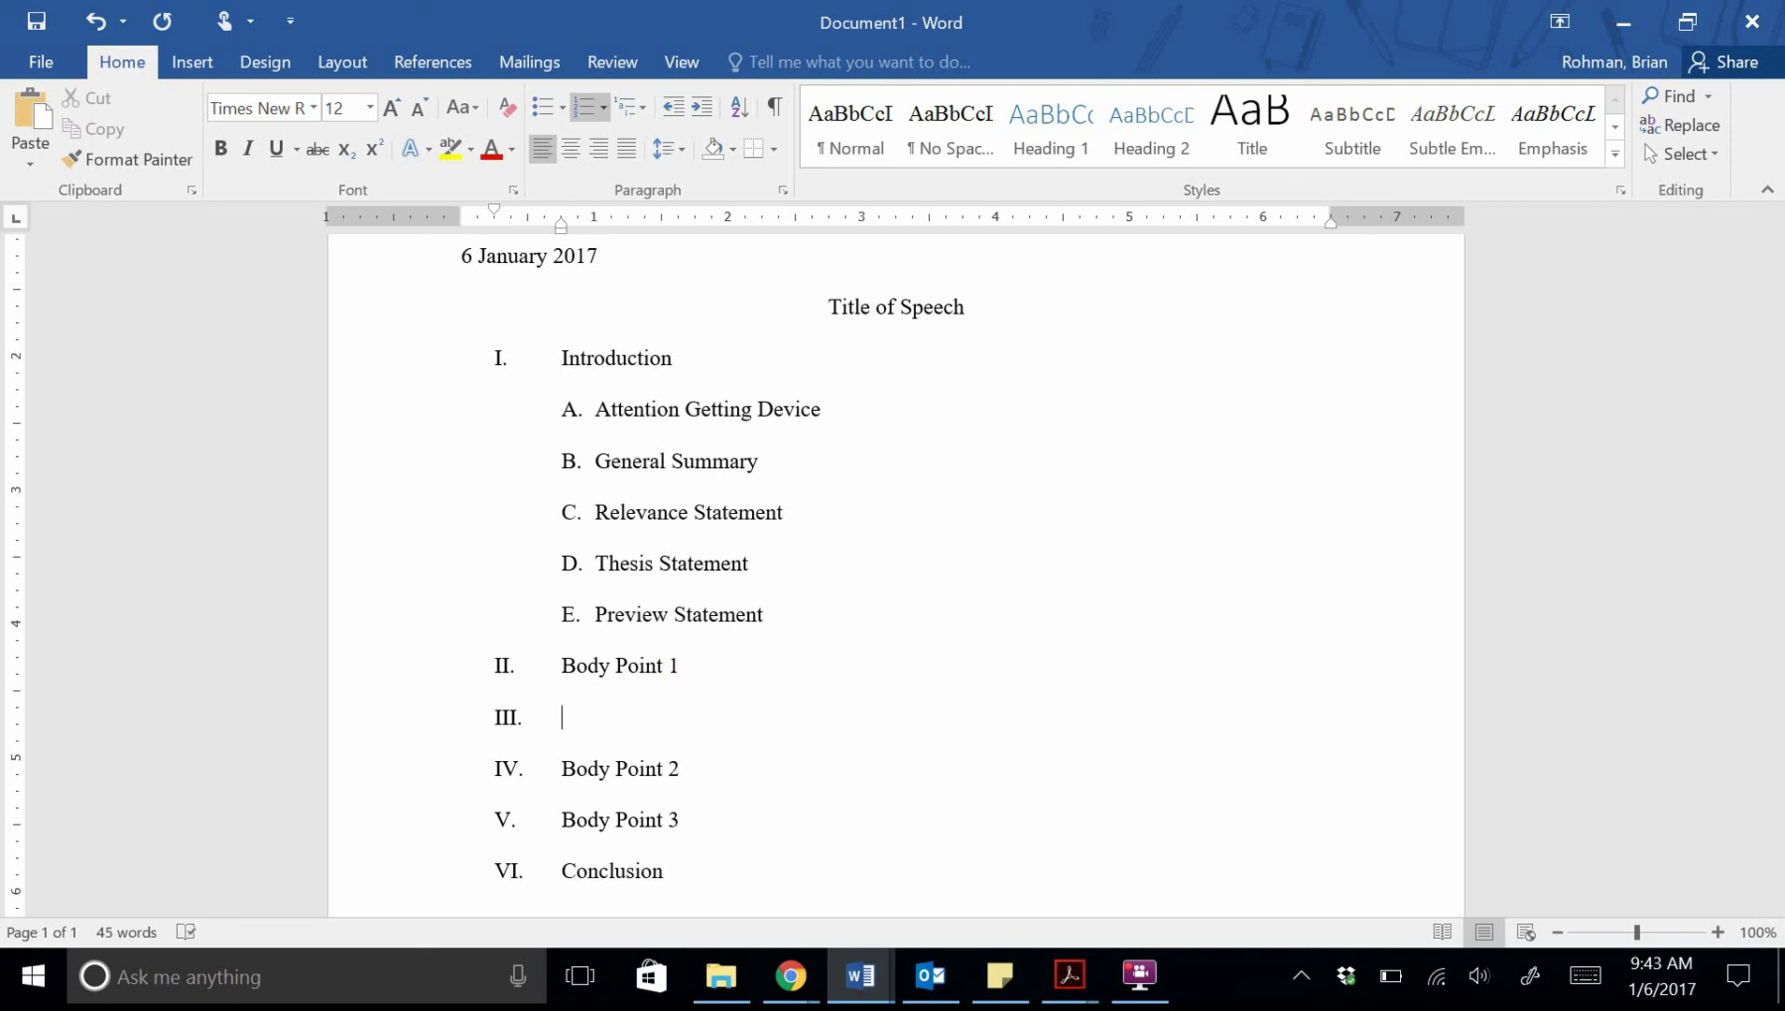
key(Tab)
text(Su)
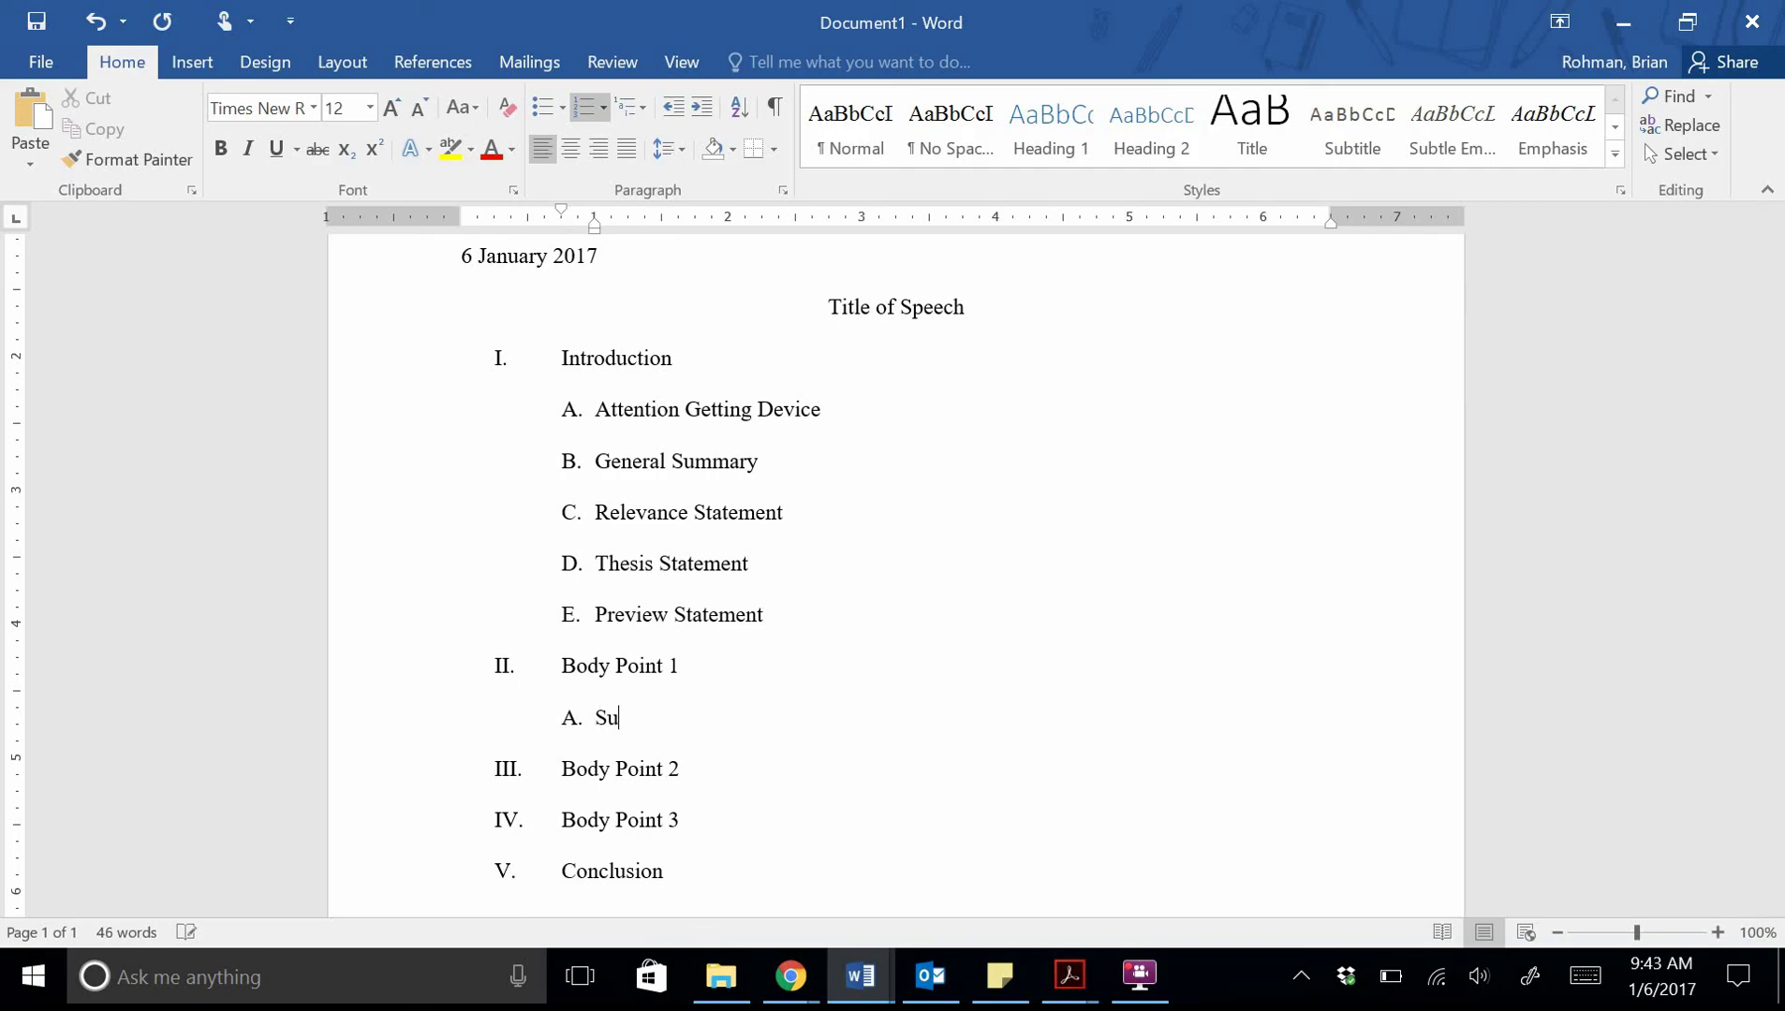
text(b Point 1)
key(Return)
key(Tab)
text(E)
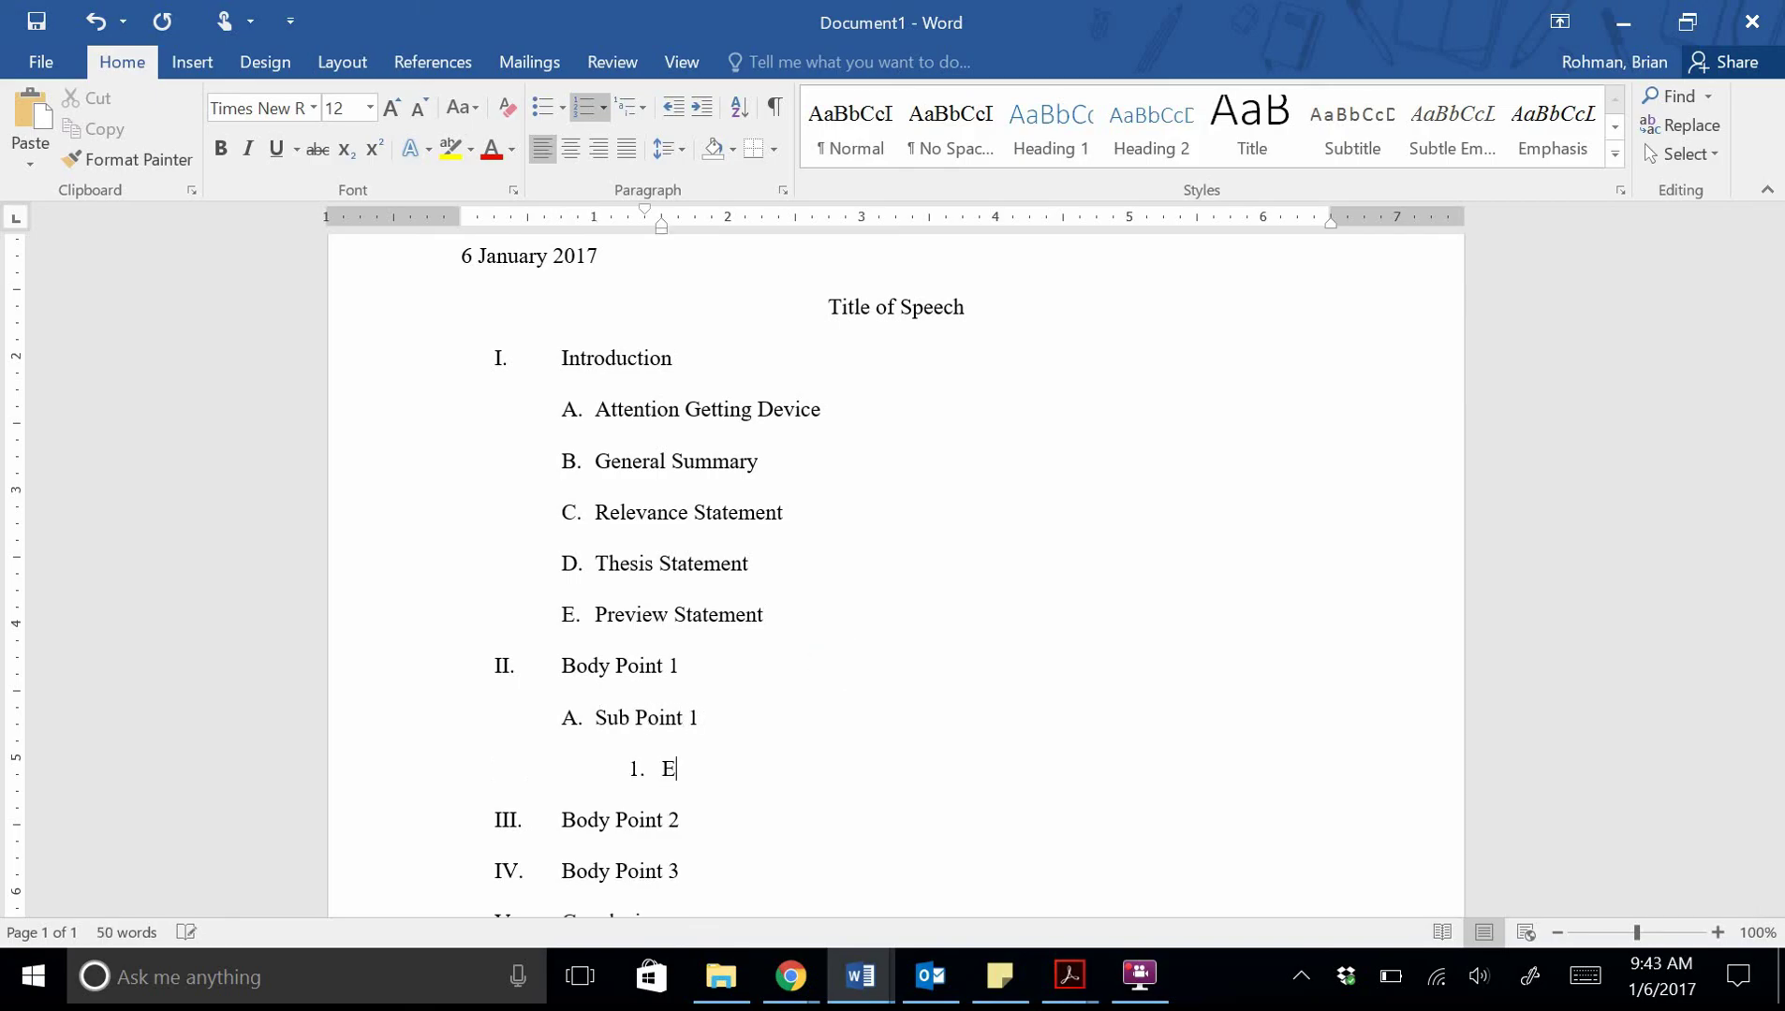
text(vidence with citation)
key(Return)
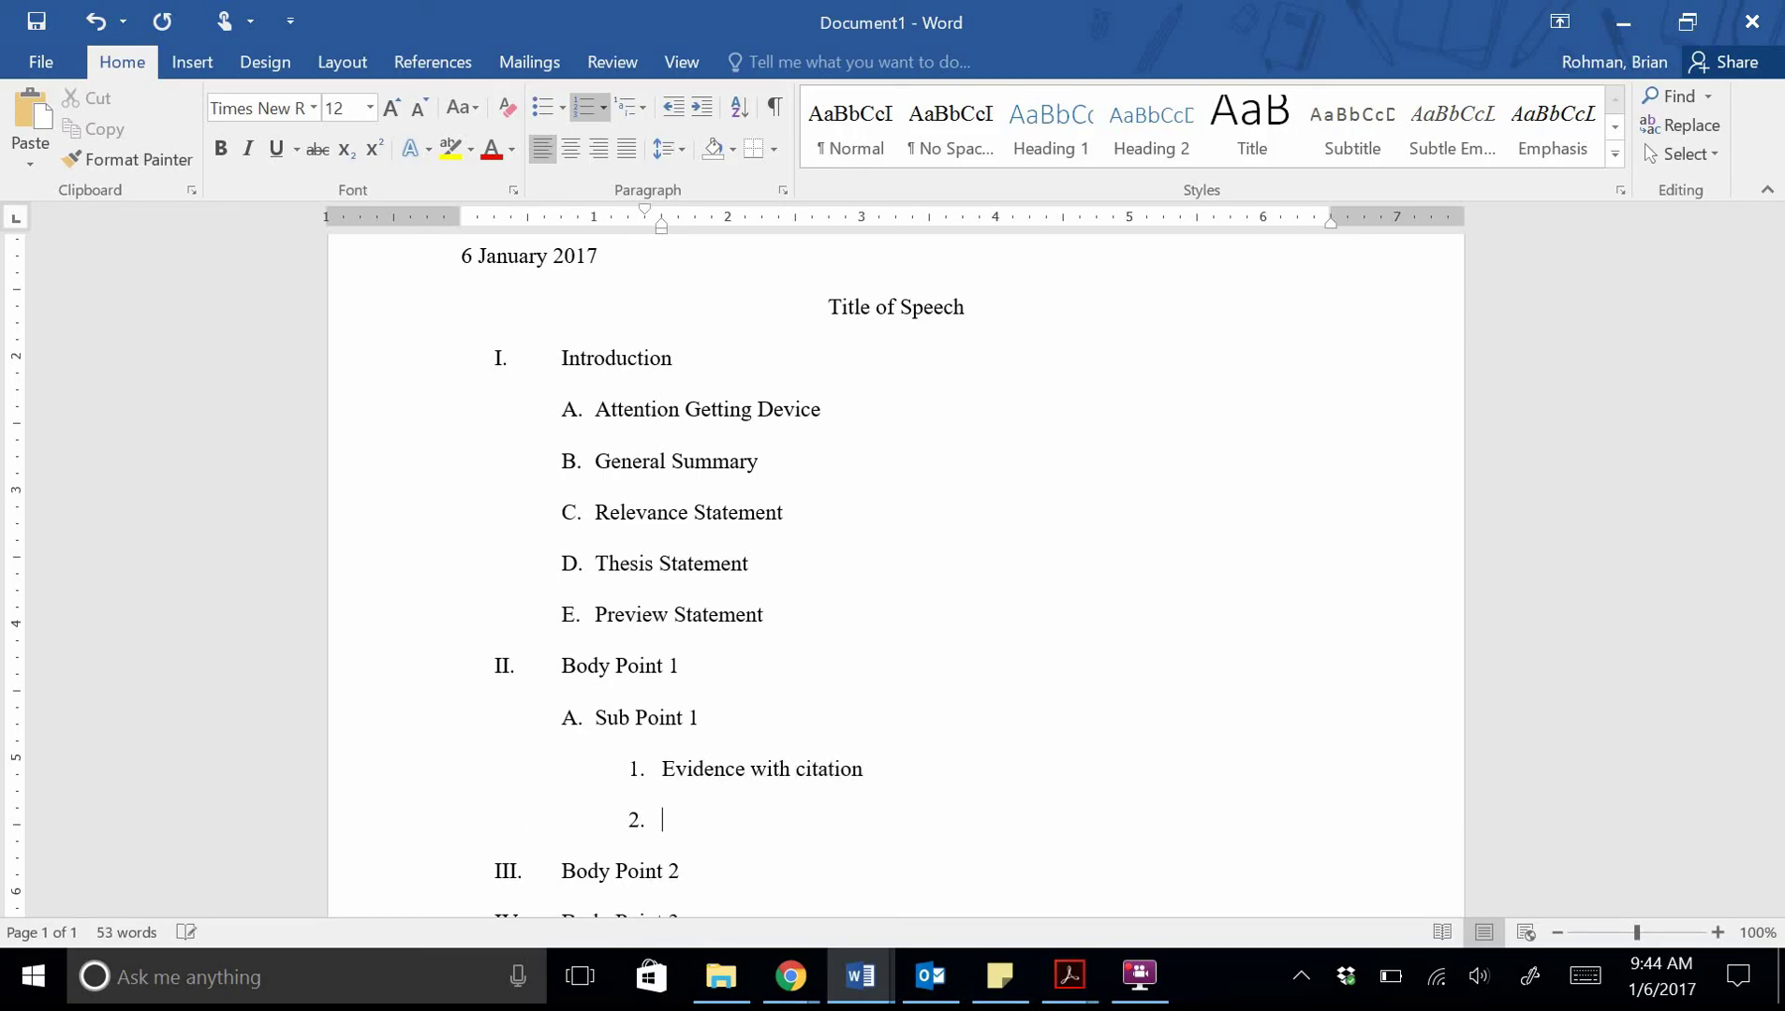
key(Tab)
text(Warrant/Explanation)
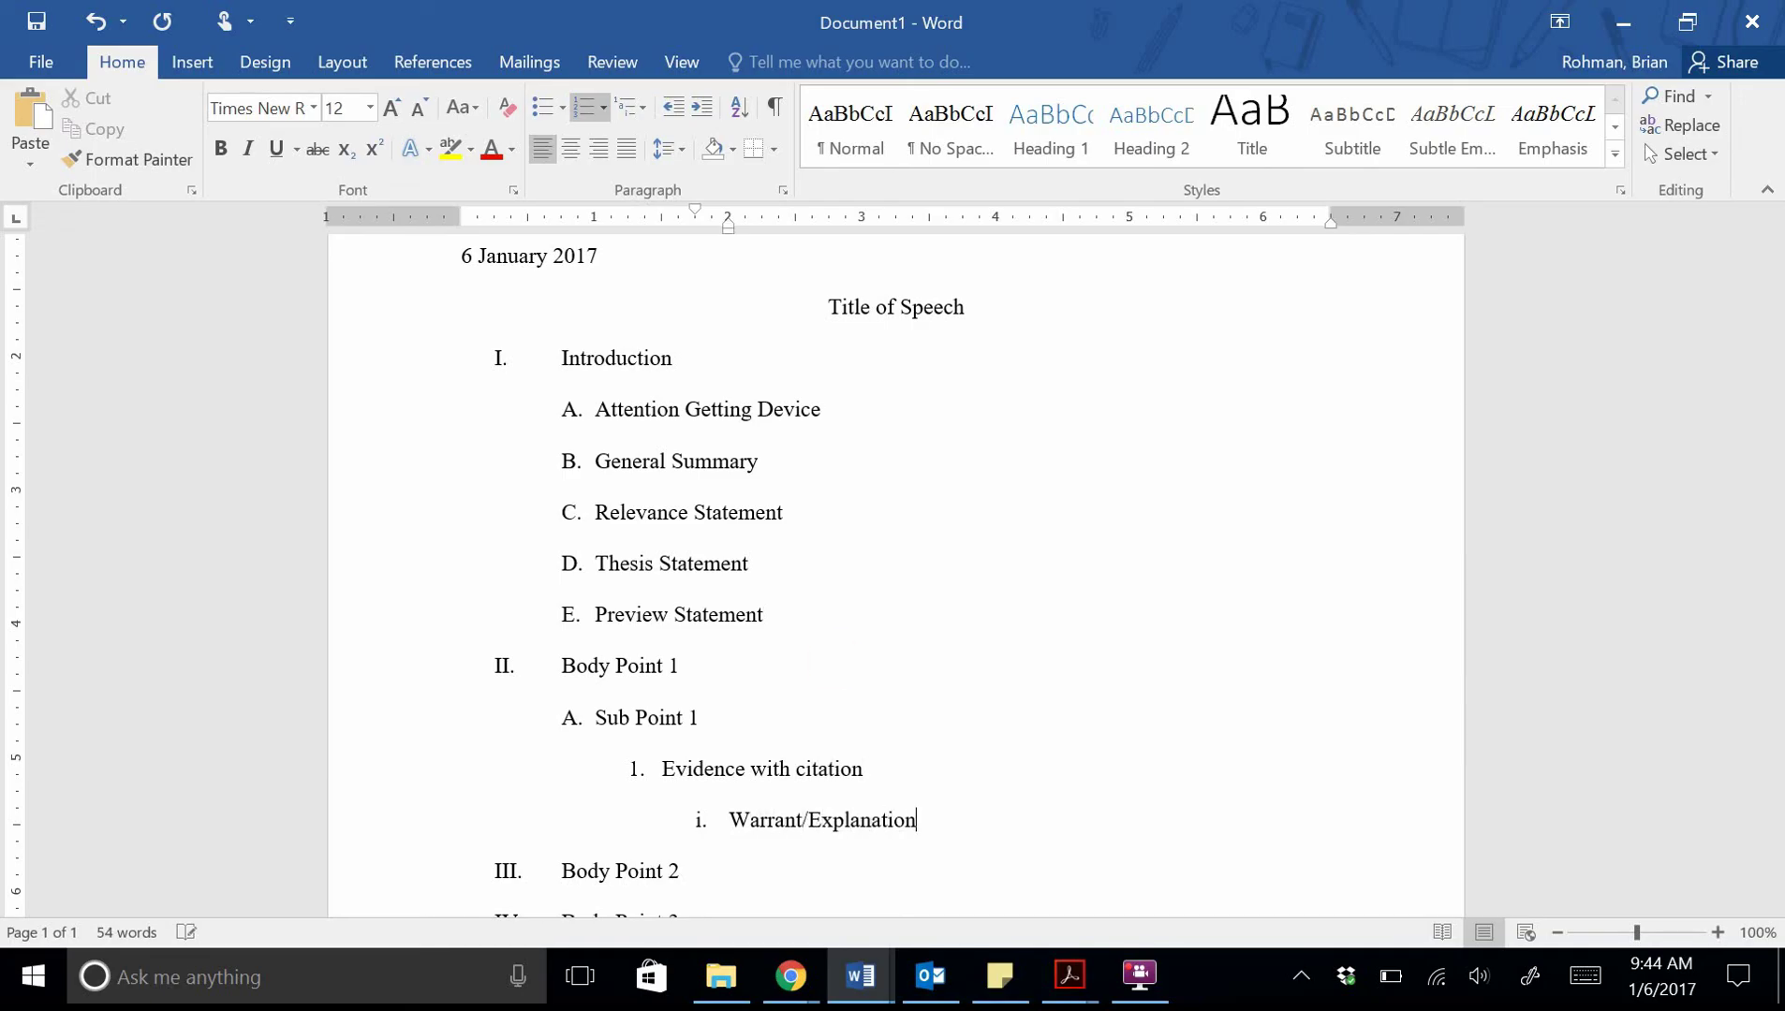
key(Return)
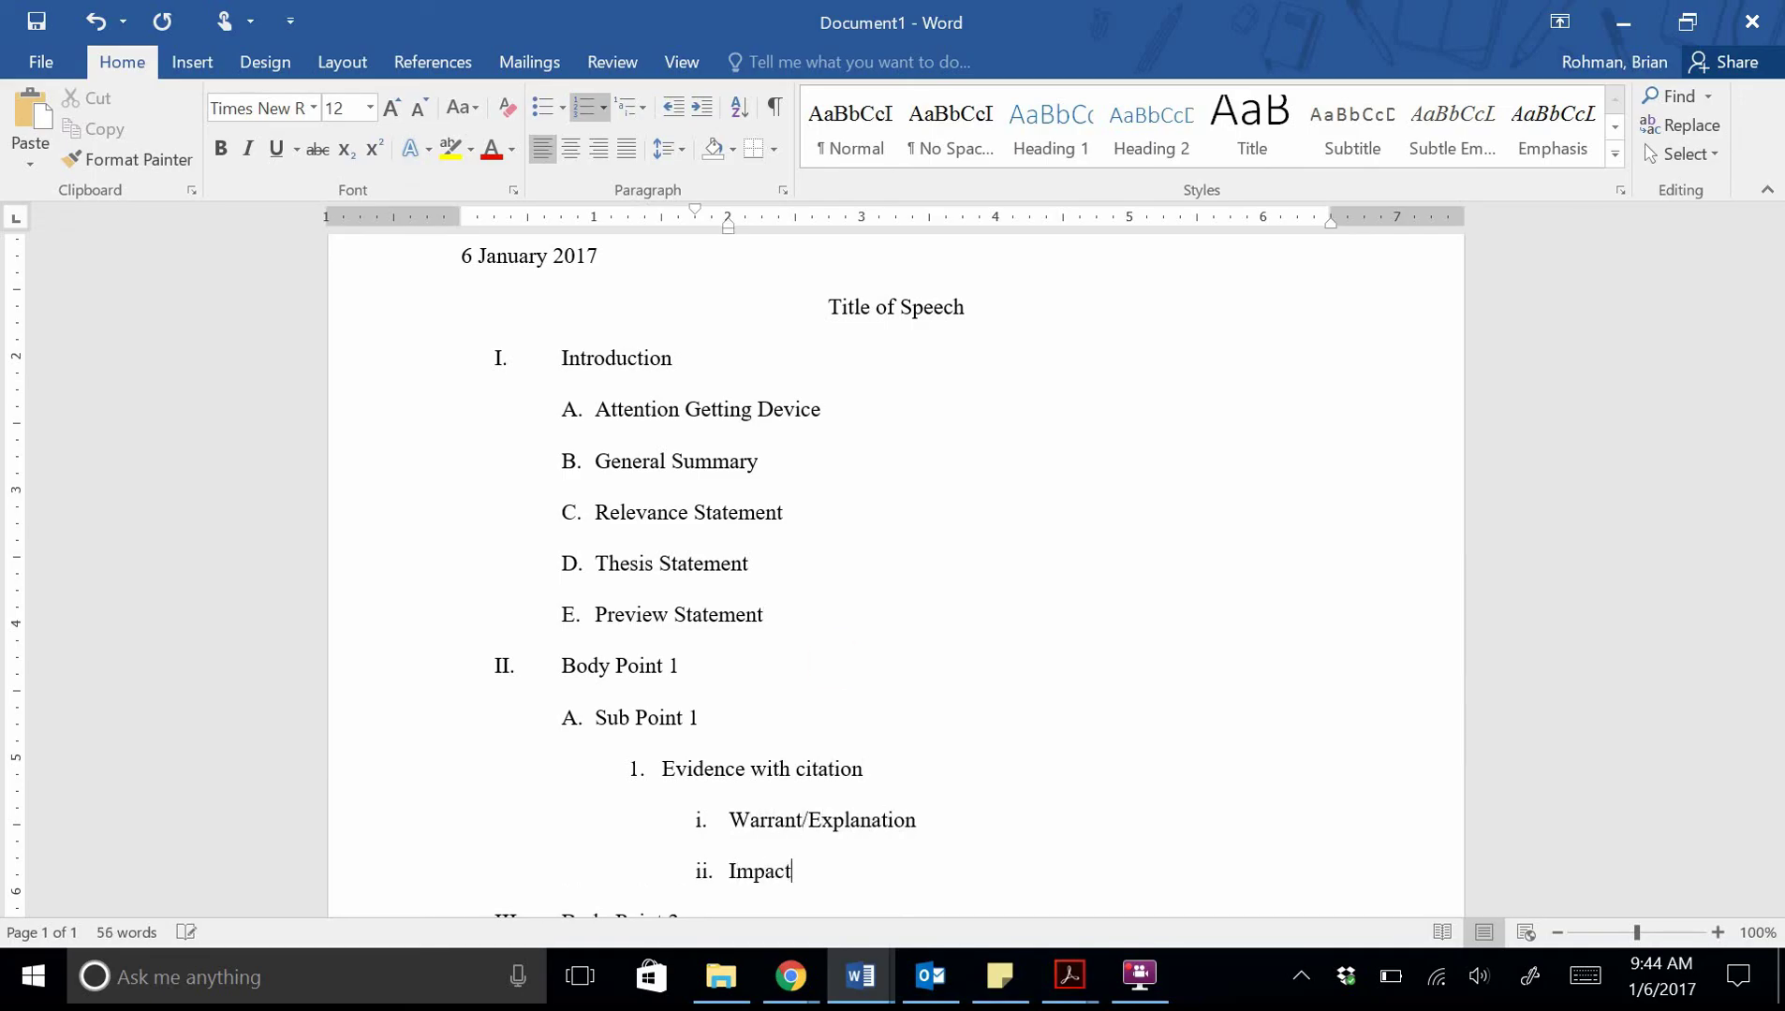
key(Return)
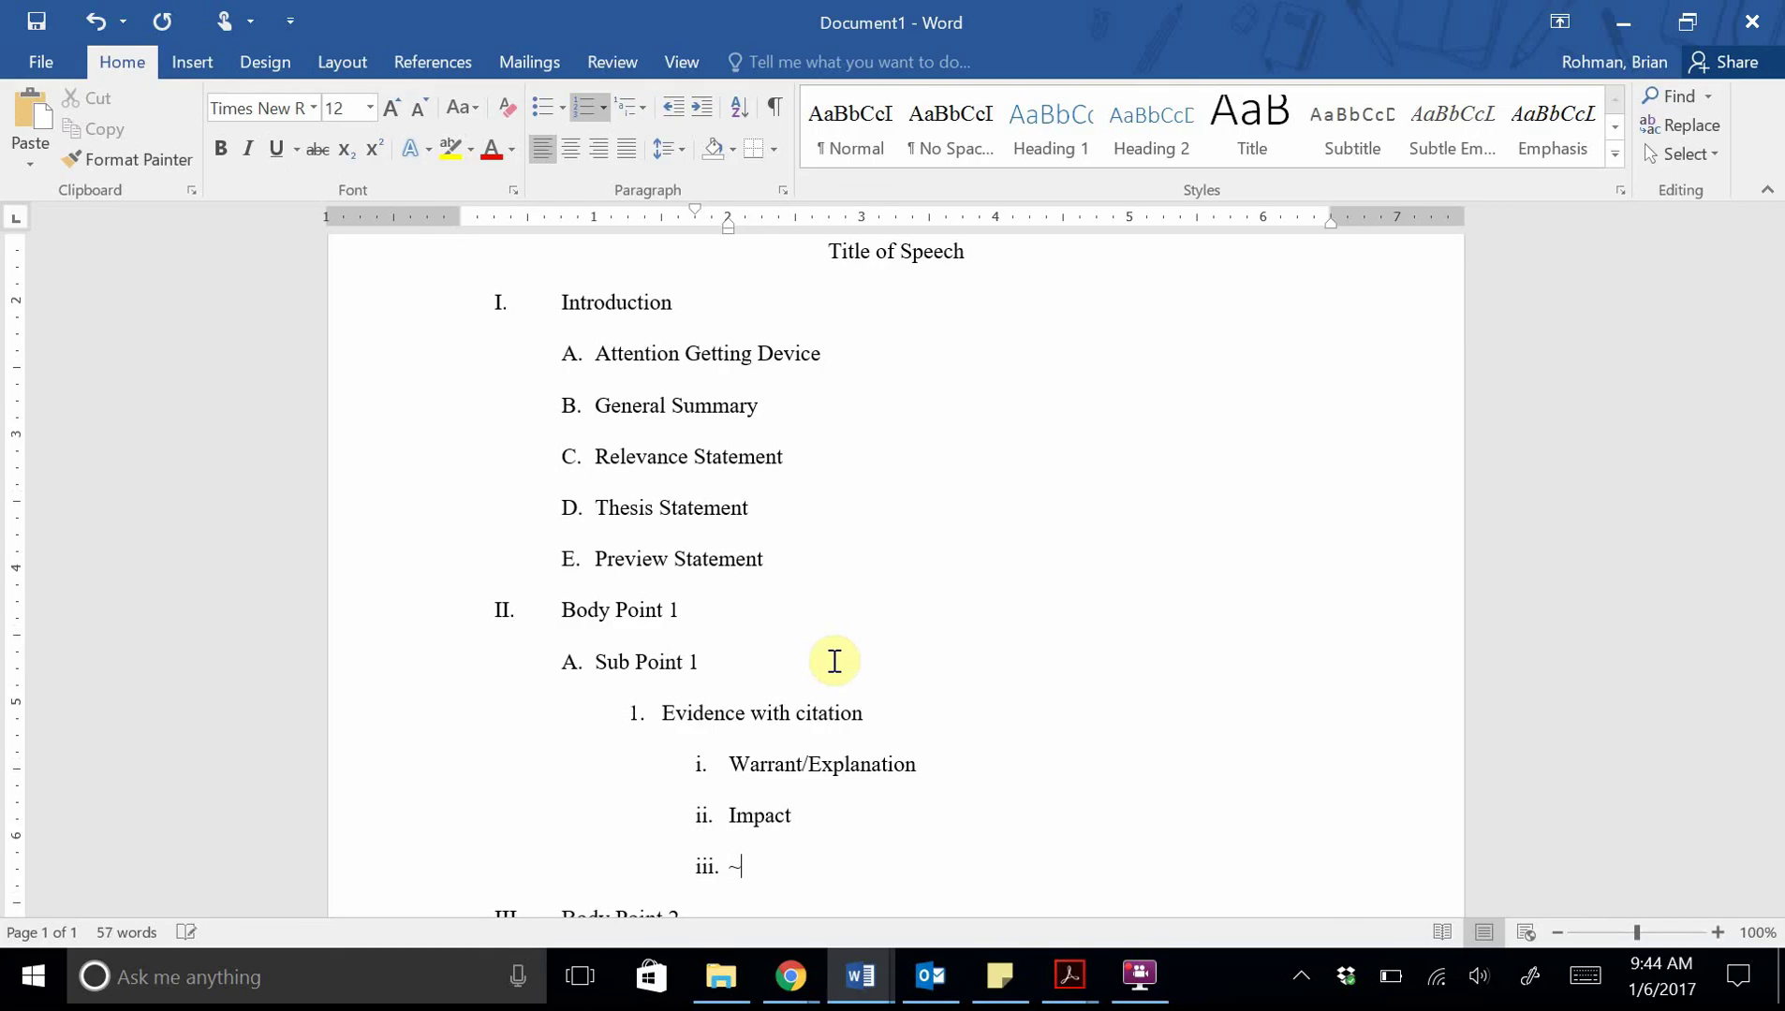
key(BackSpace)
key(shift+Tab)
key(shift+Tab)
Add 'Sub Point 2' with nested 'Evidence with citation', 'Warrant/Explanation' and 'Impact' lines.
text(Sub)
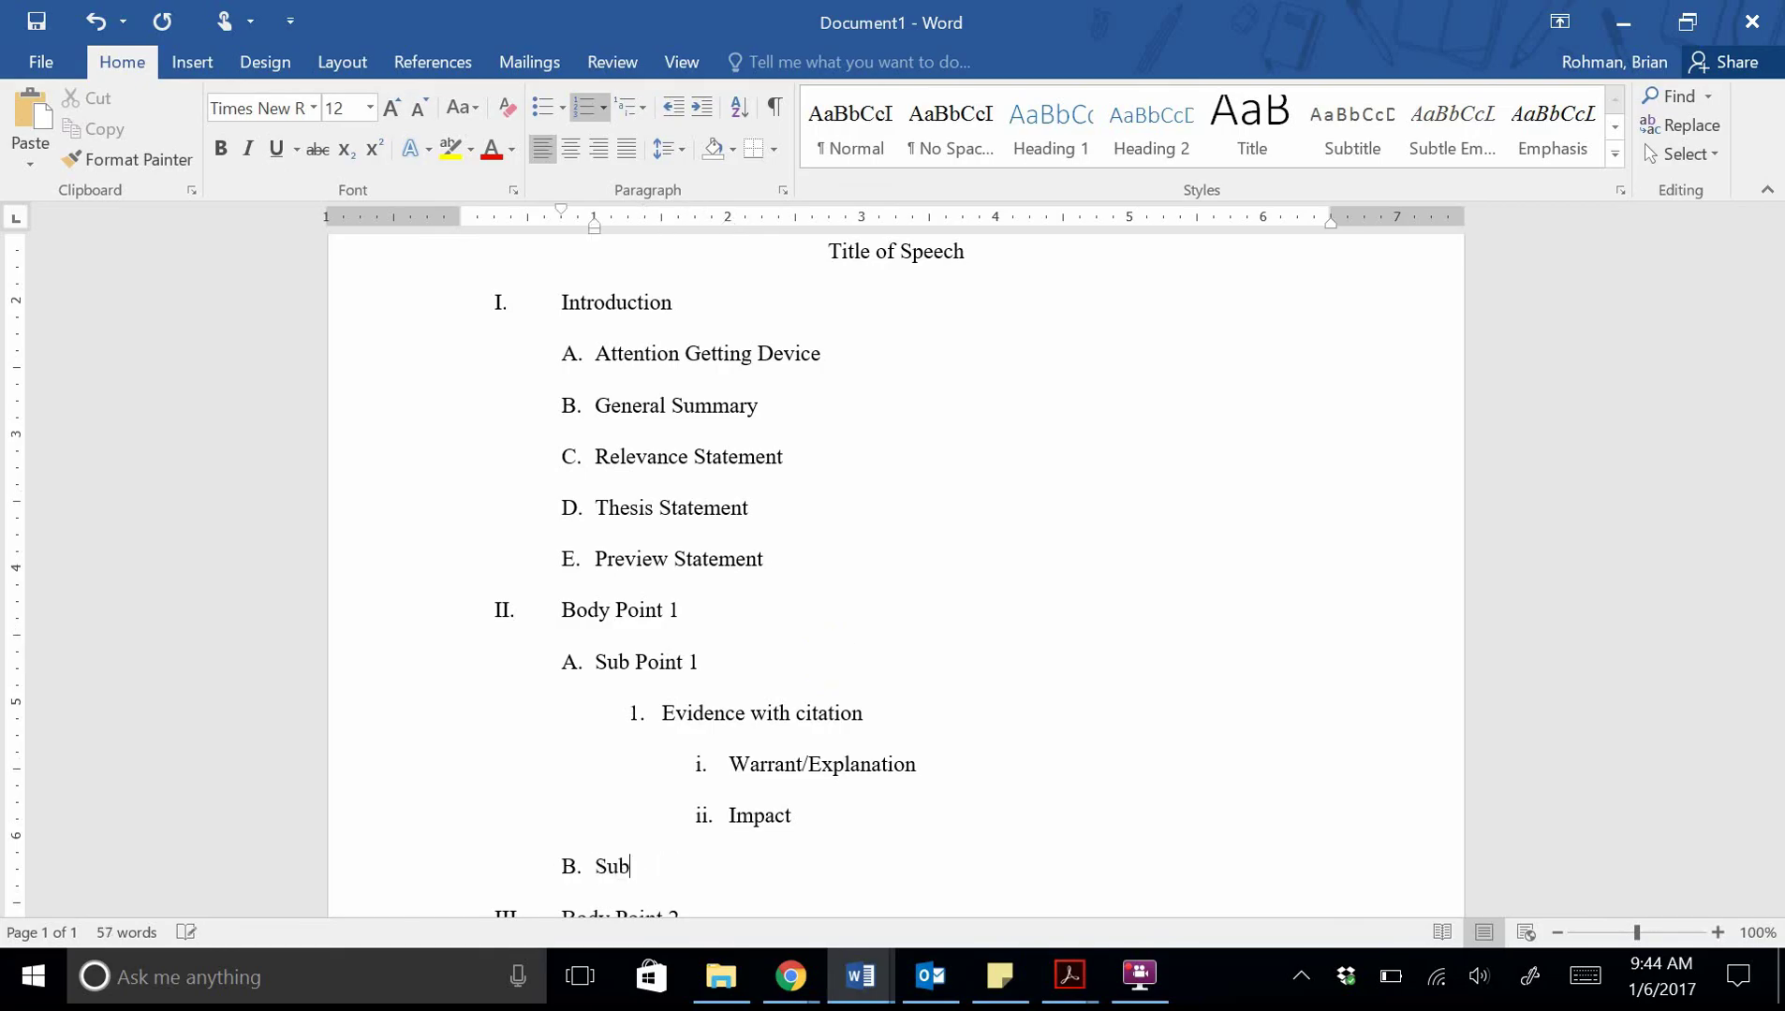
text( Point 2)
key(Return)
key(Tab)
text(Evi)
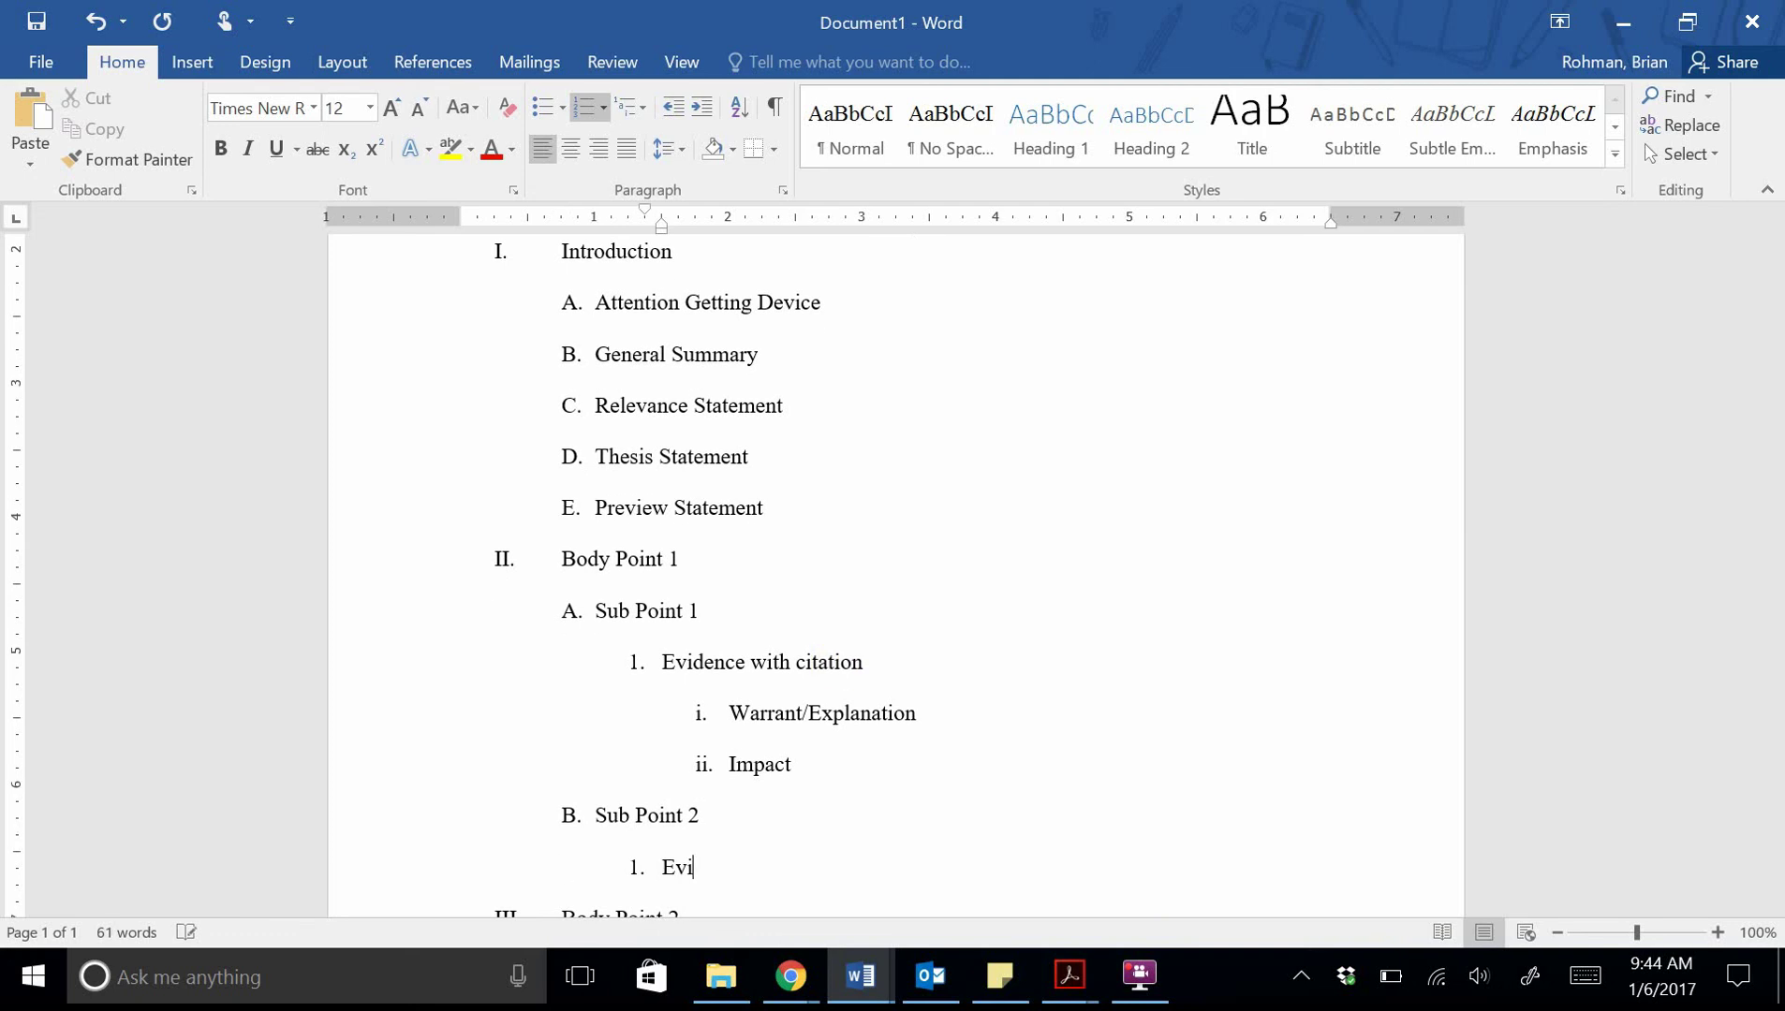
text(dence with citation)
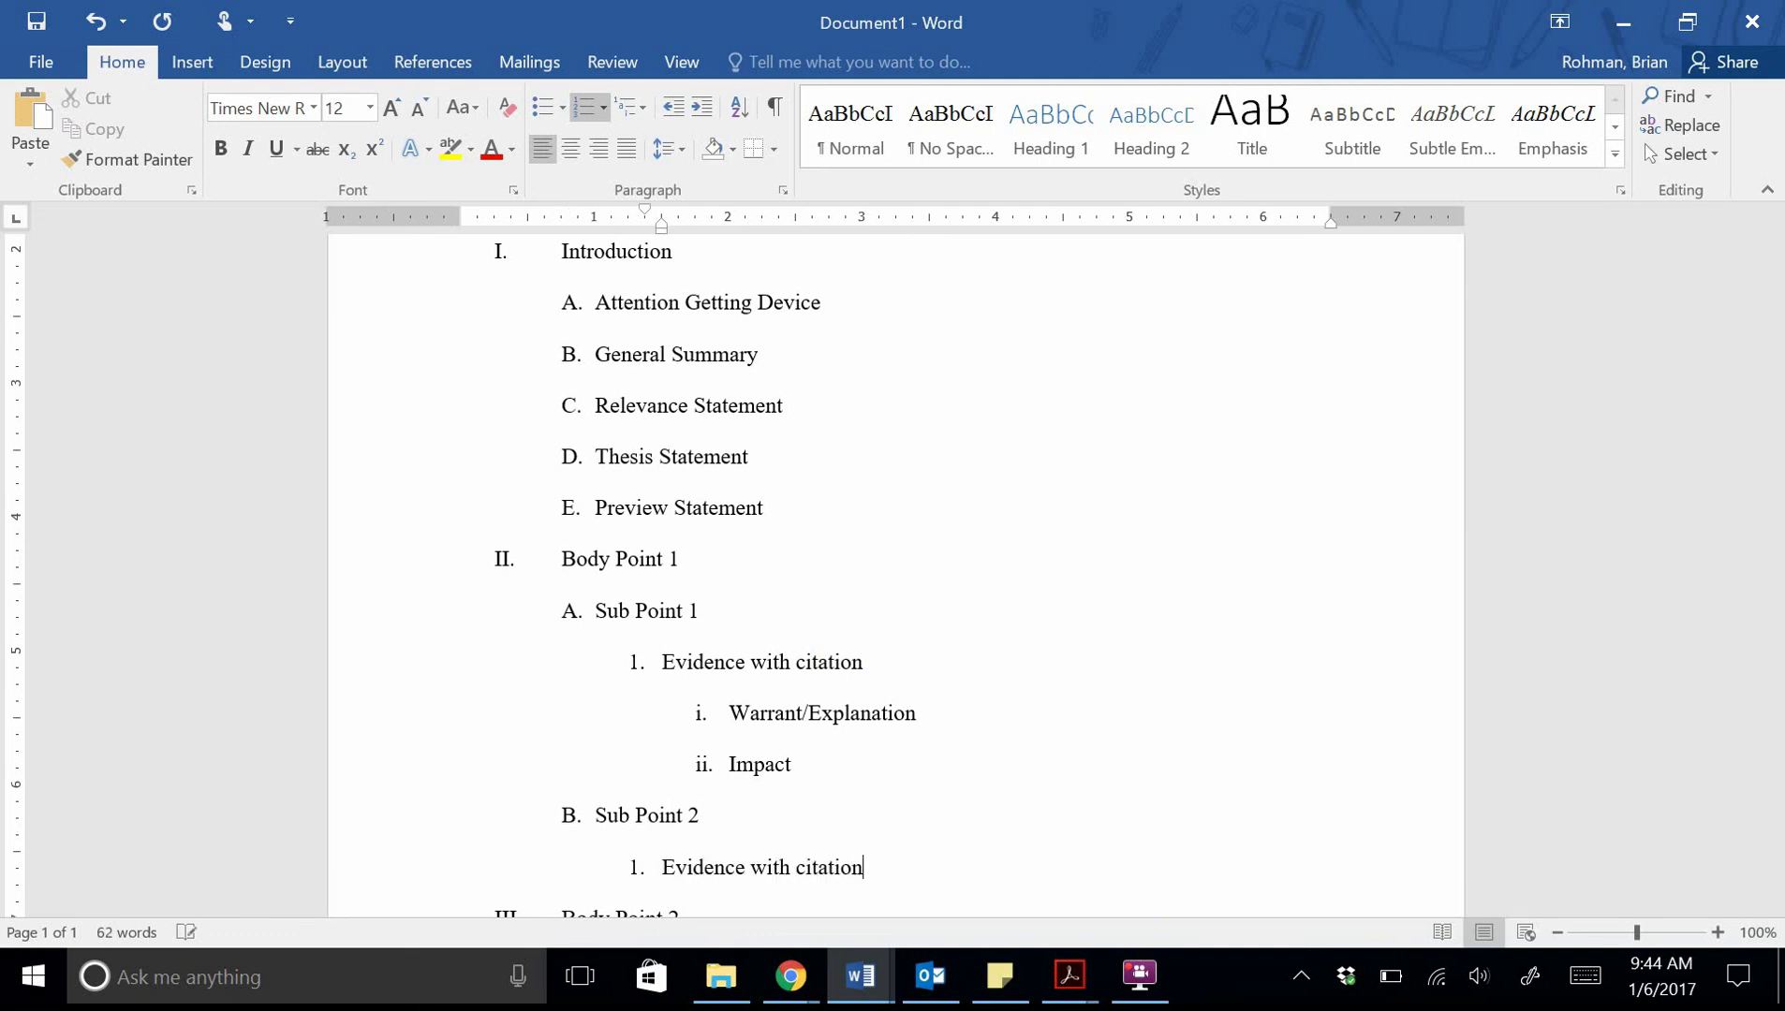
key(Return)
key(Tab)
text(Warrant/Explanation)
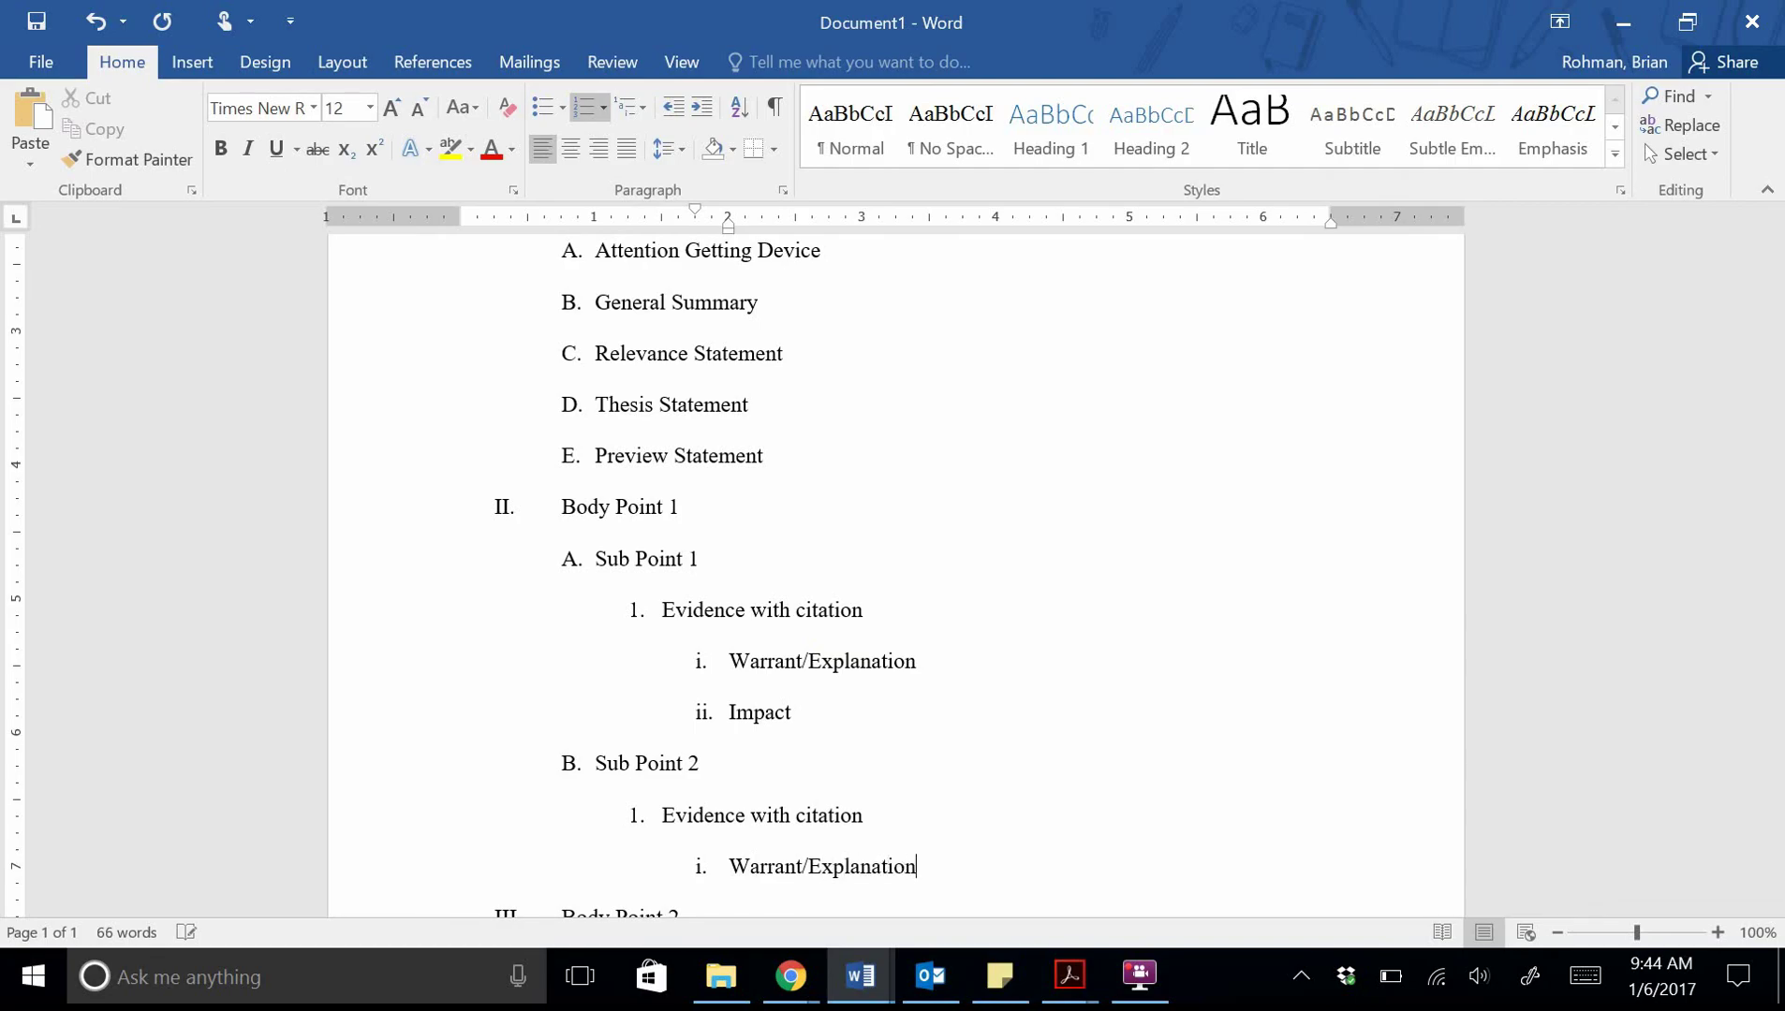
key(Return)
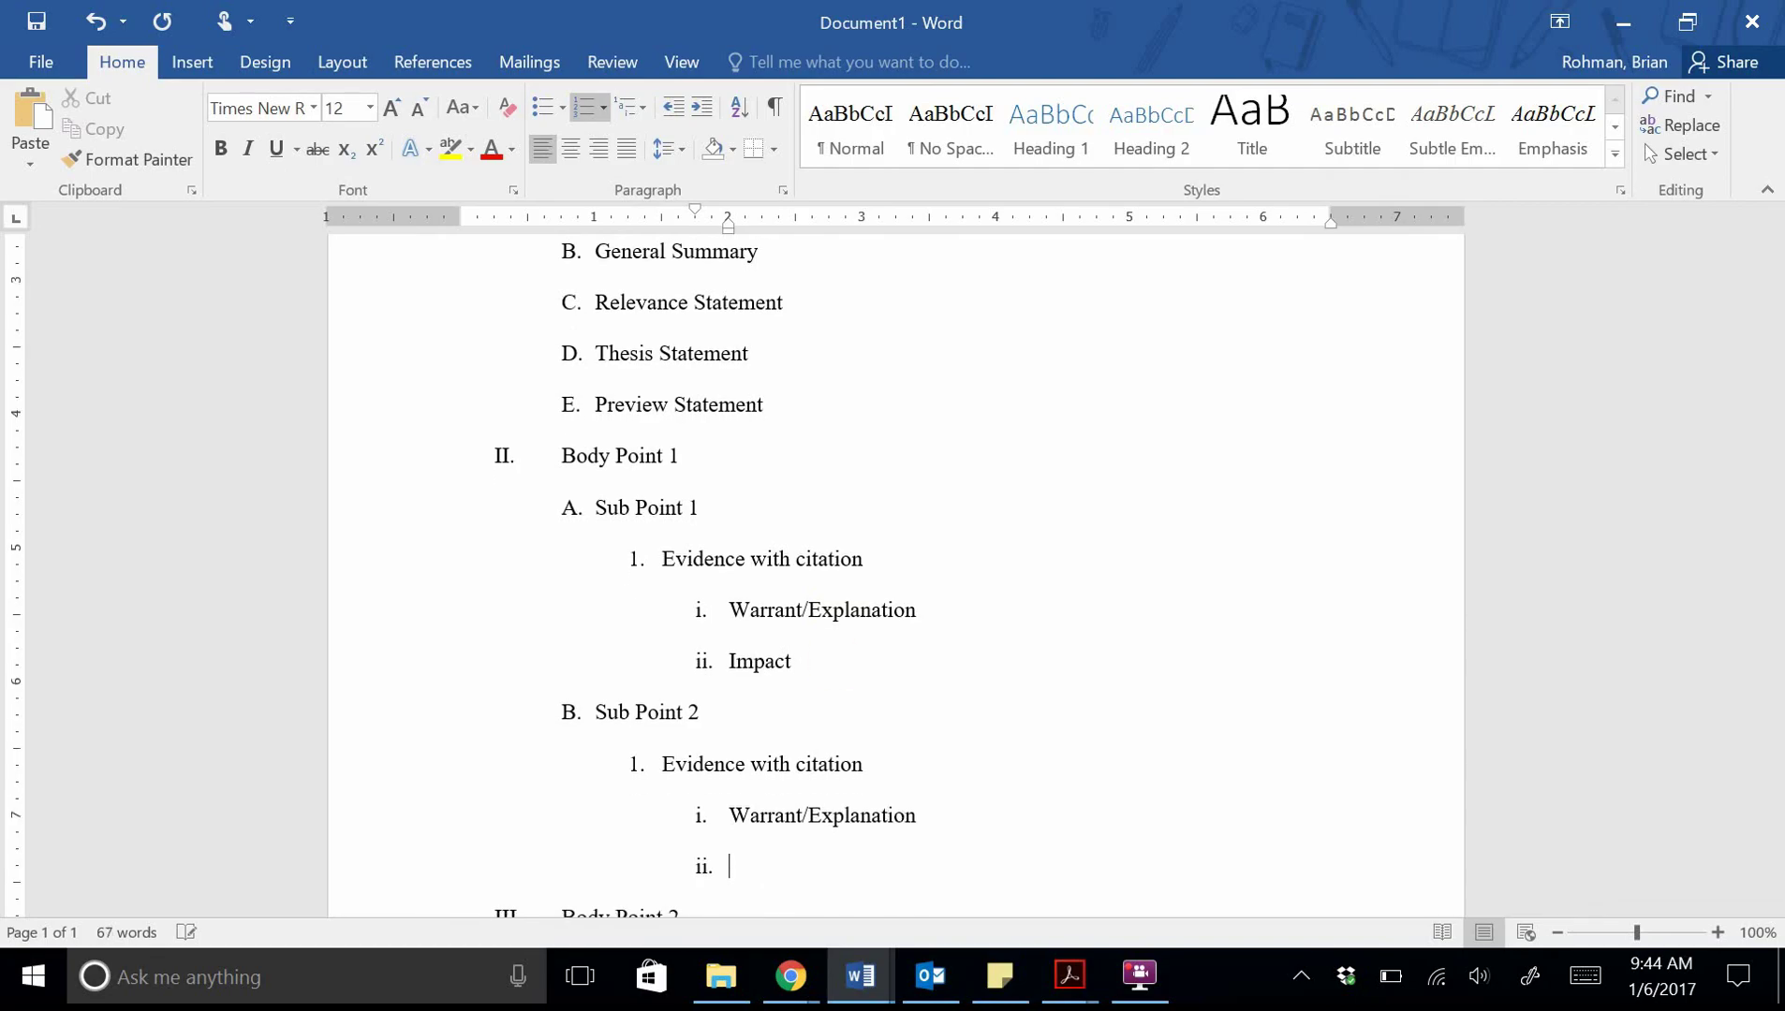
text(Impact)
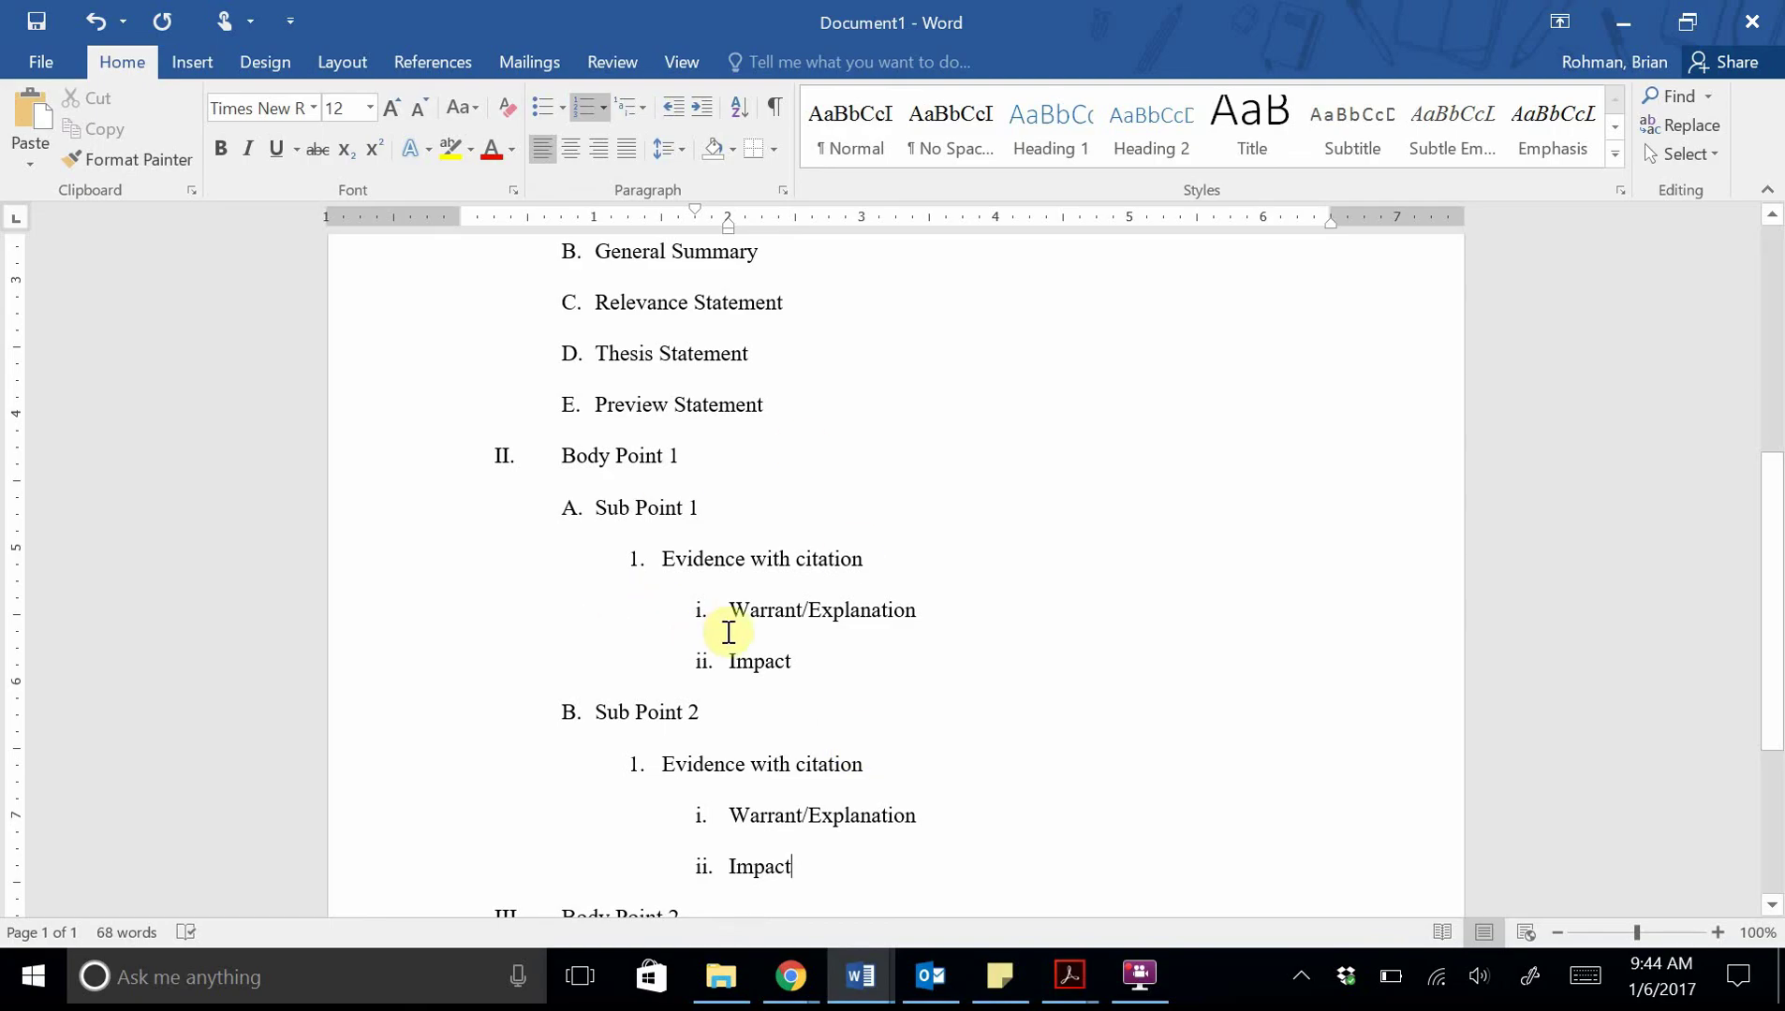
scroll(737, 626, up, 2)
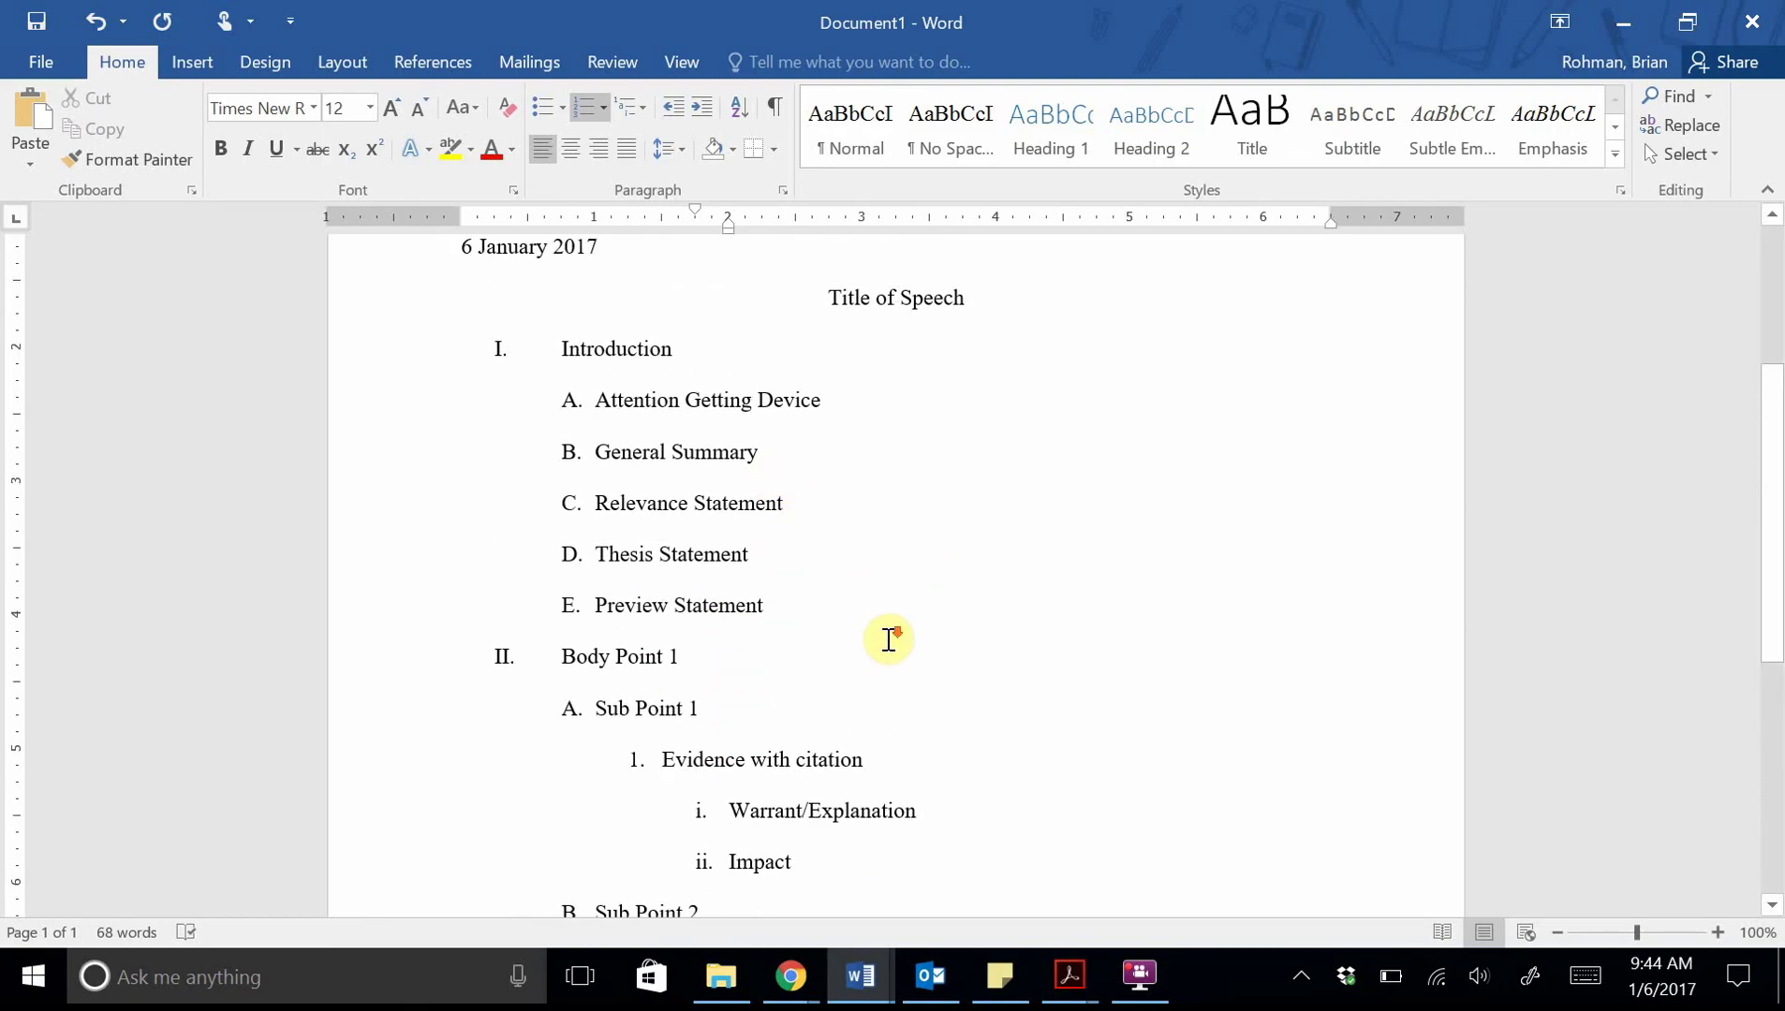
scroll(885, 638, down, 2)
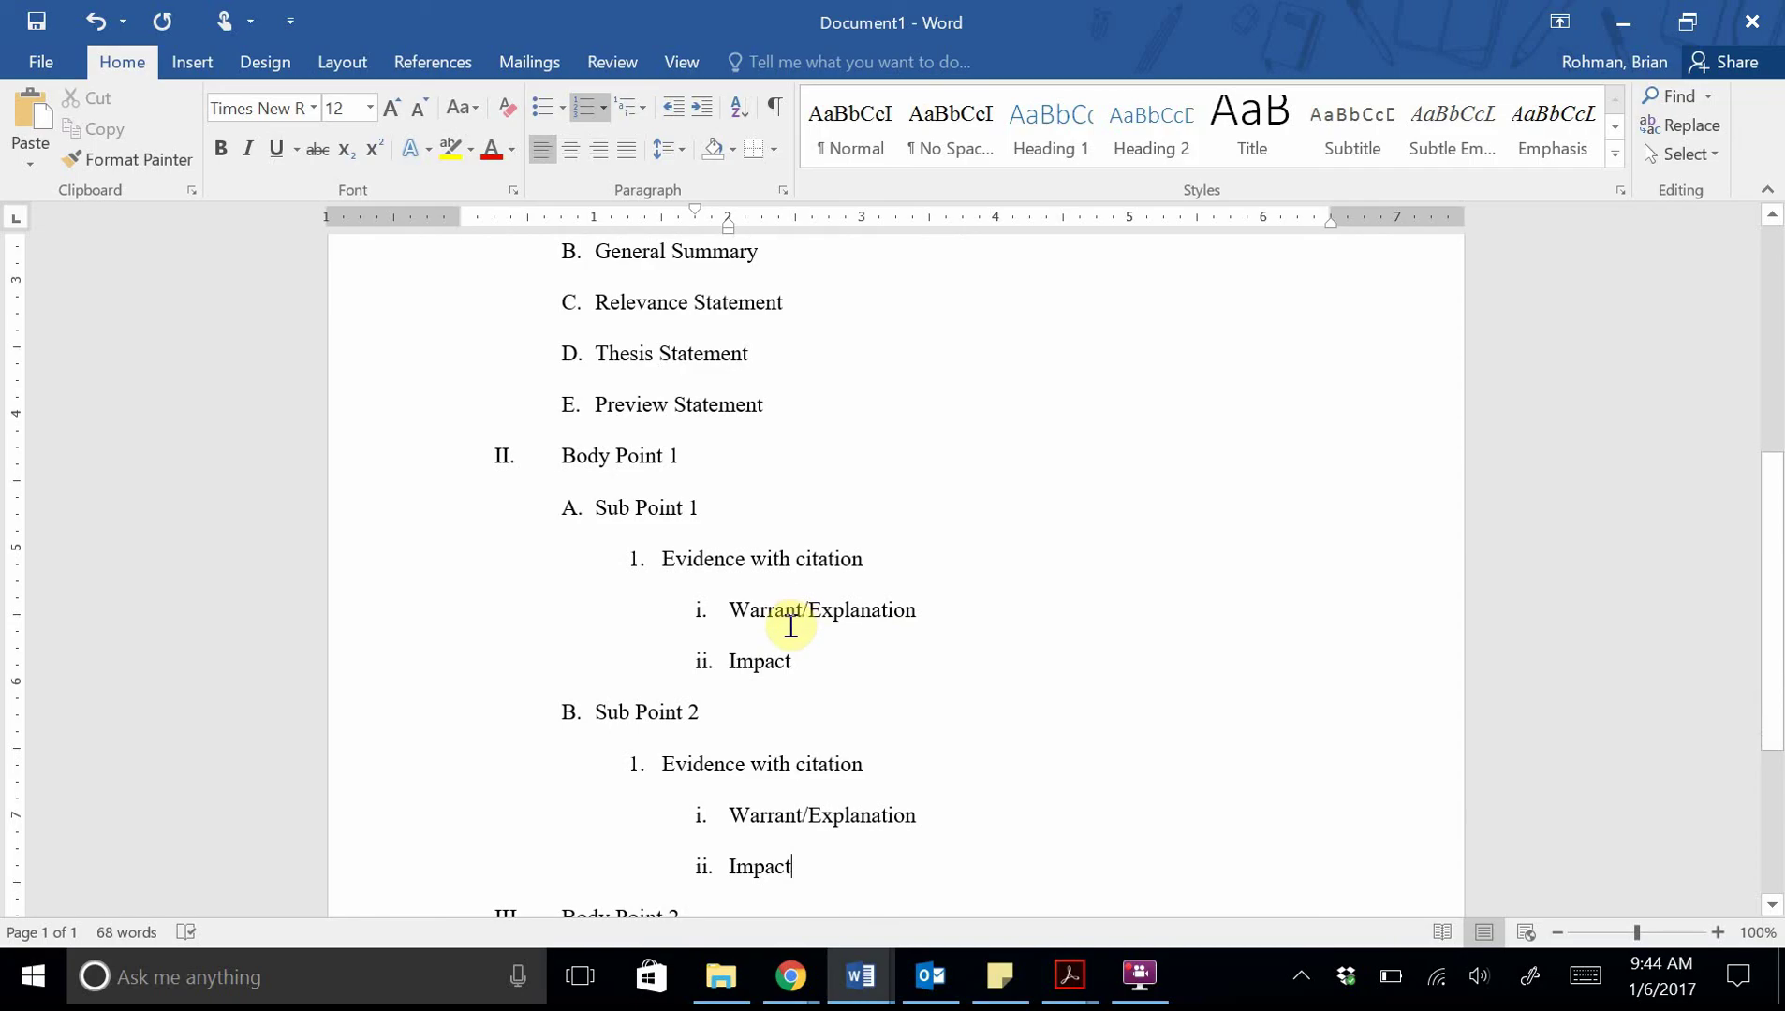
scroll(790, 626, down, 2)
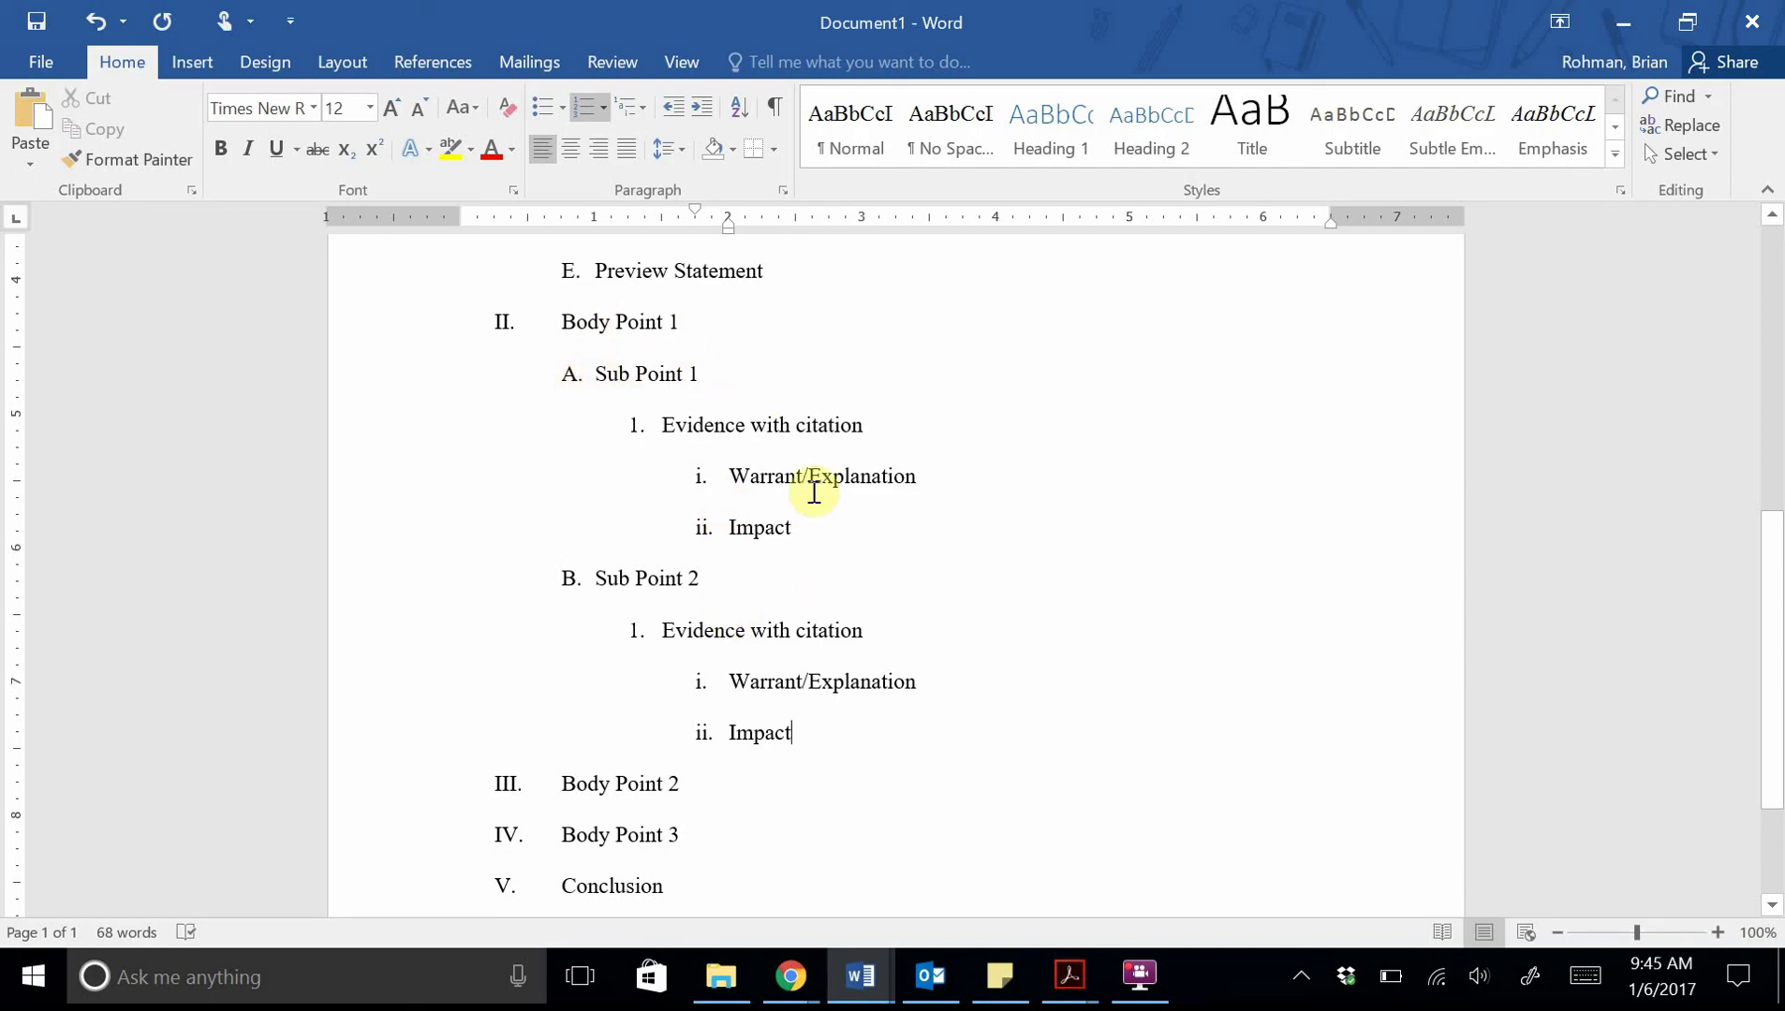
scroll(773, 688, down, 1)
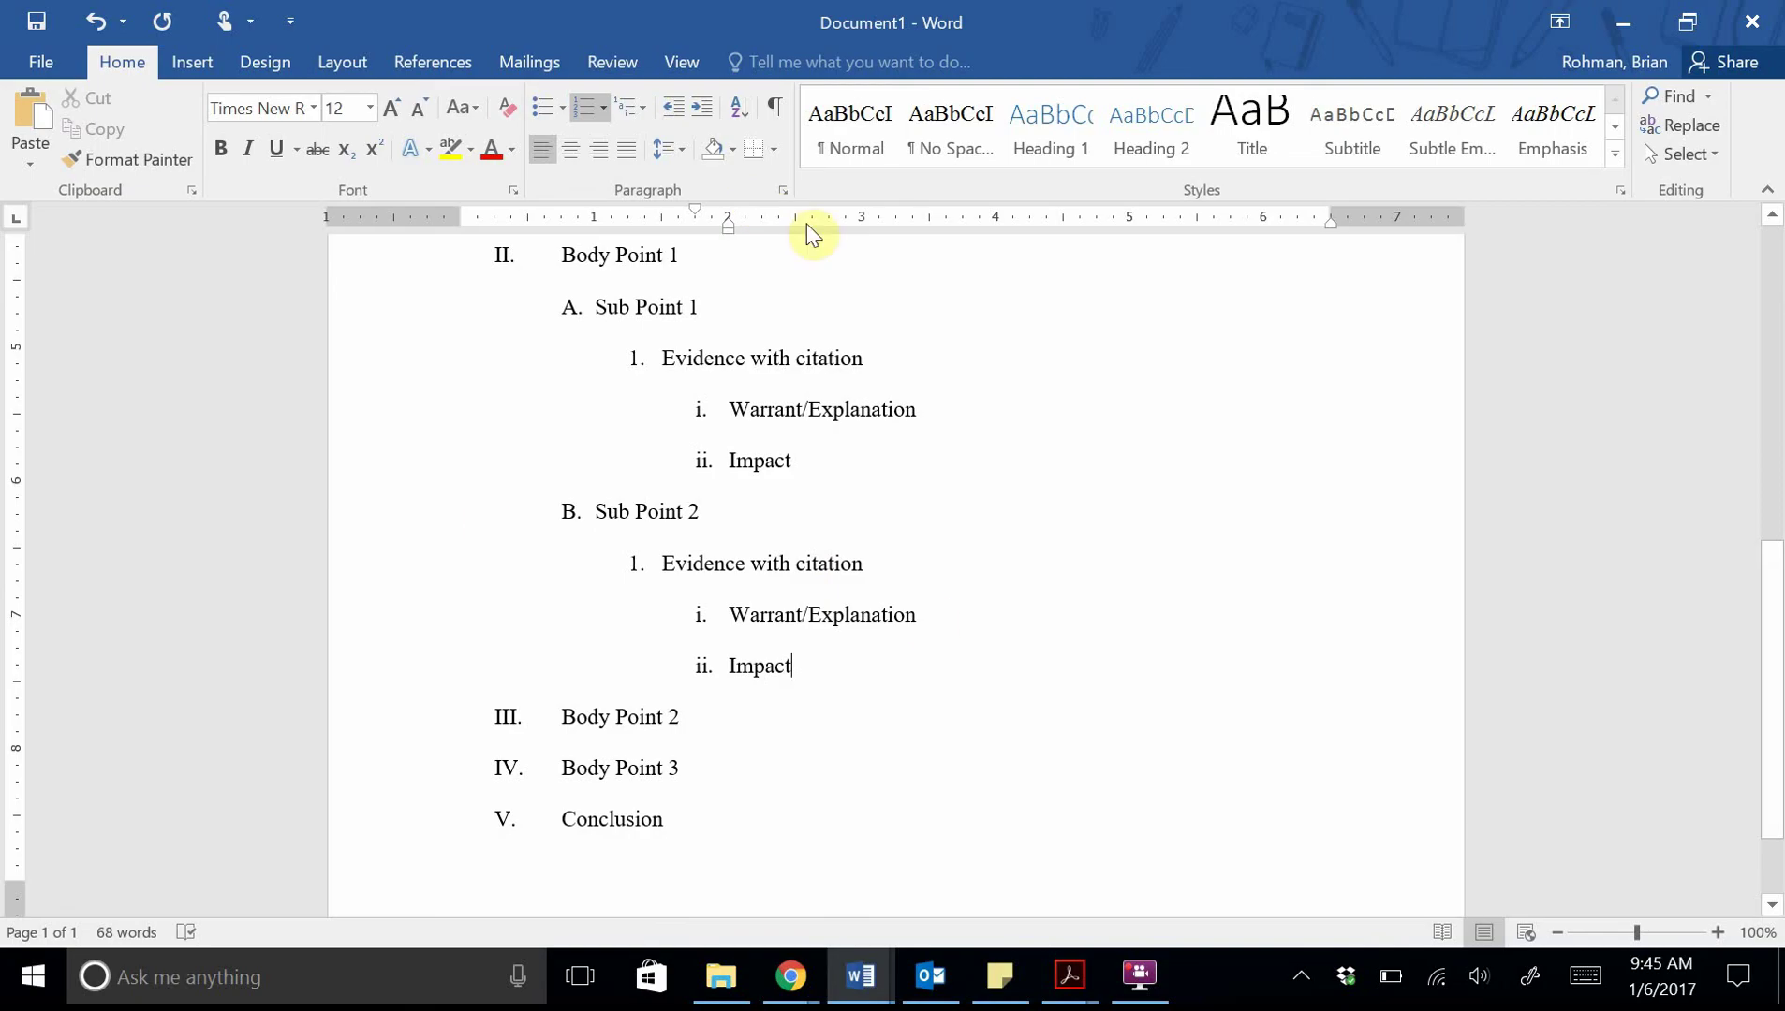
scroll(625, 625, up, 3)
scroll(628, 634, up, 1)
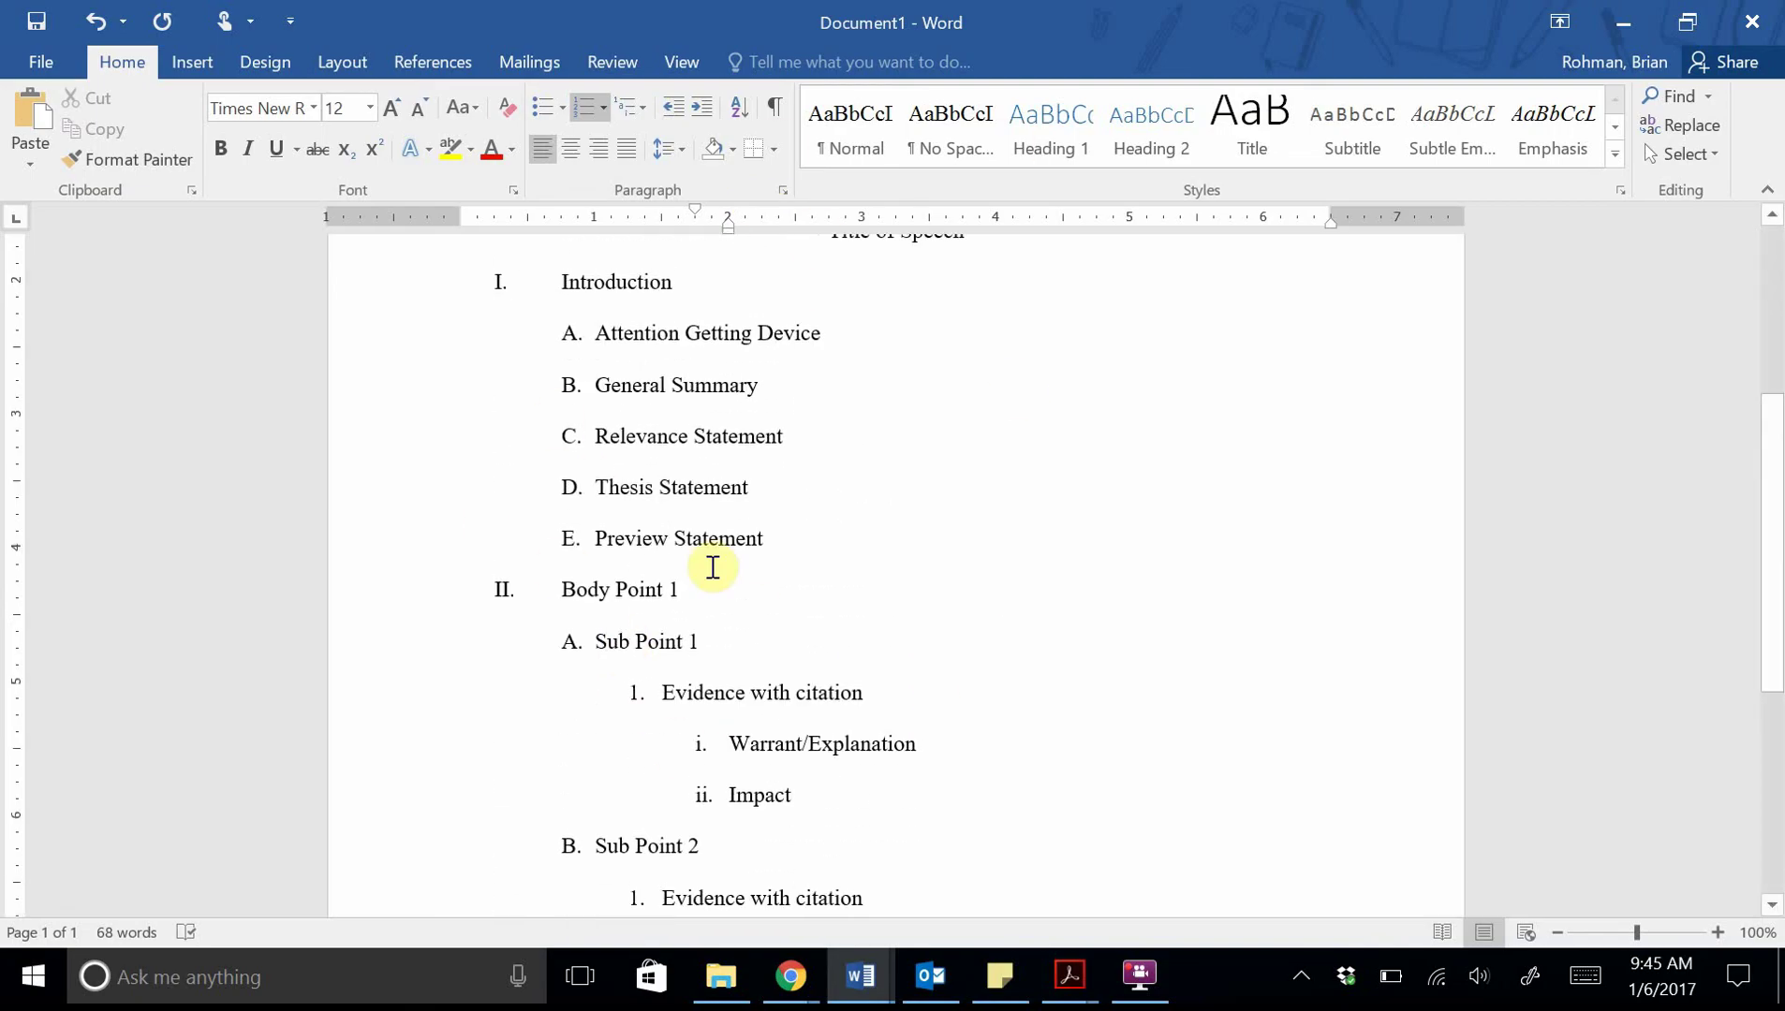